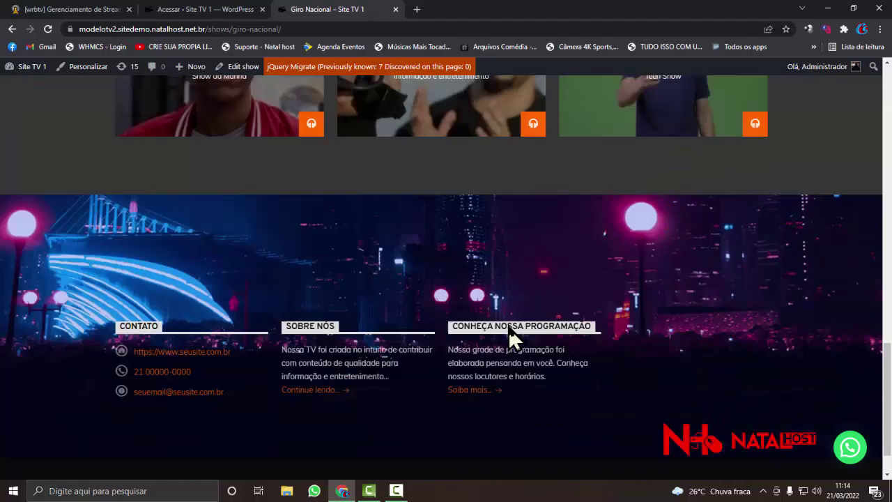
- Go back to the Site TV 1 home page
scroll(222, 280, "up", 6)
scroll(222, 280, "up", 4)
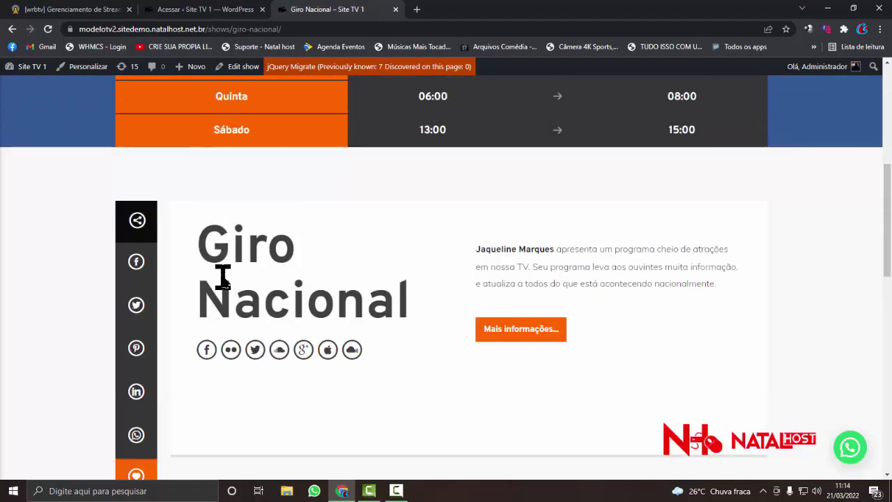
scroll(142, 271, "down", 2)
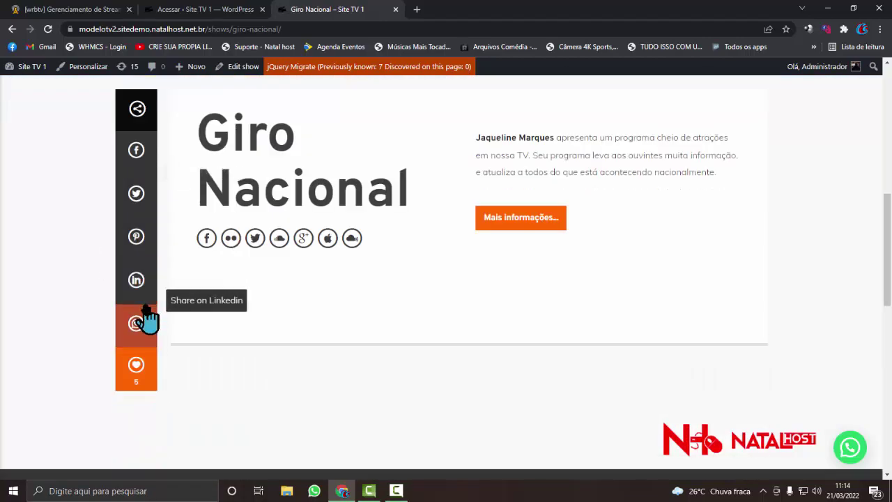
left_click(12, 29)
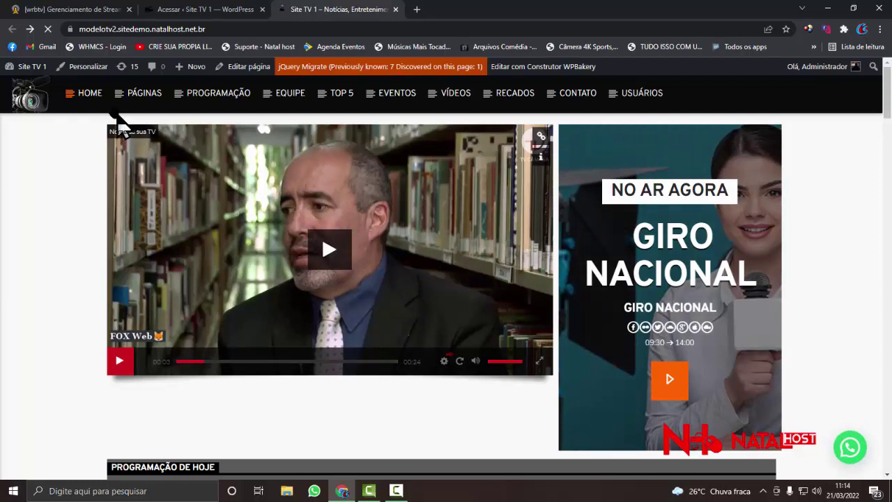
- Look over the home page down to its footer, then bring the 'Acessar ‹ Site TV 1' login tab forward
mouse_move(122, 101)
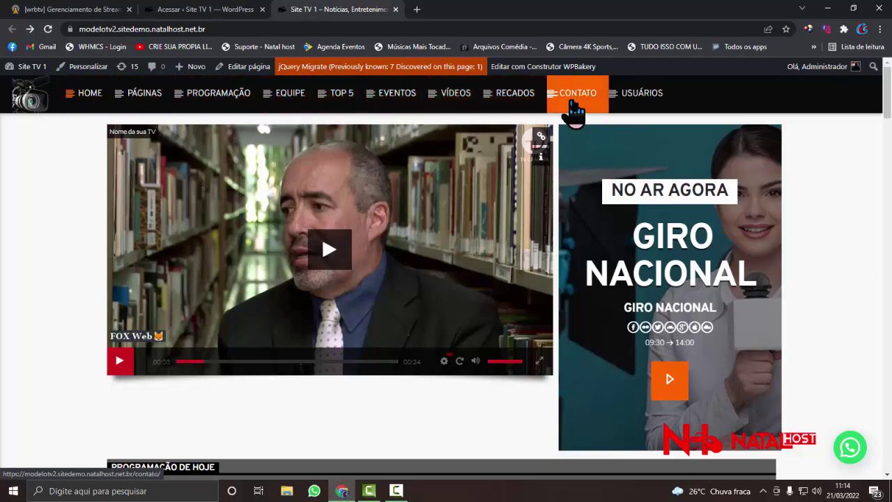
mouse_move(637, 101)
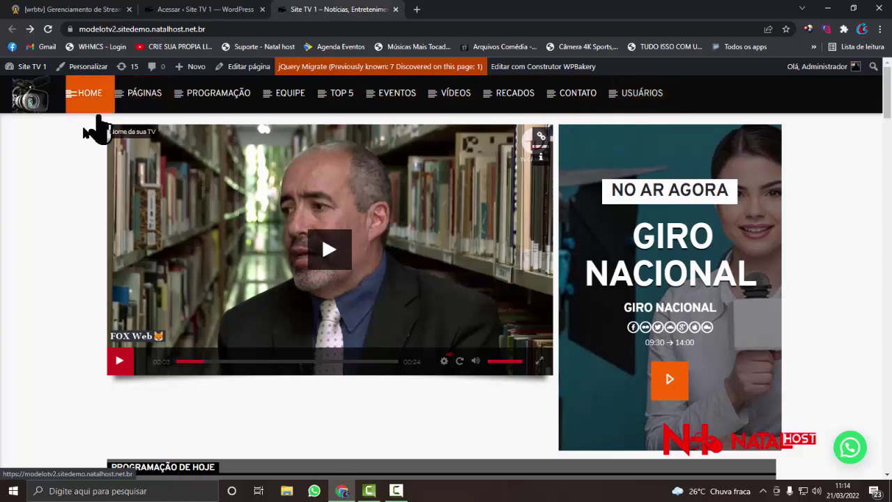
scroll(21, 200, "down", 7)
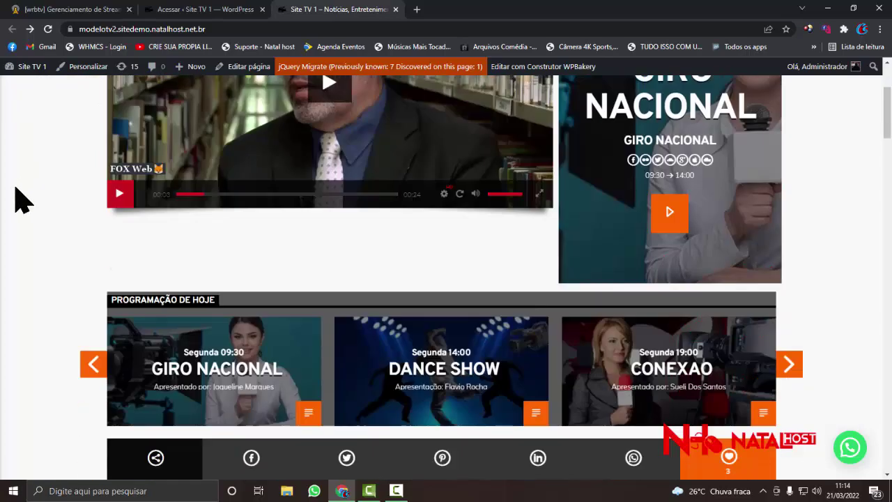
scroll(21, 201, "down", 2)
scroll(21, 200, "up", 3)
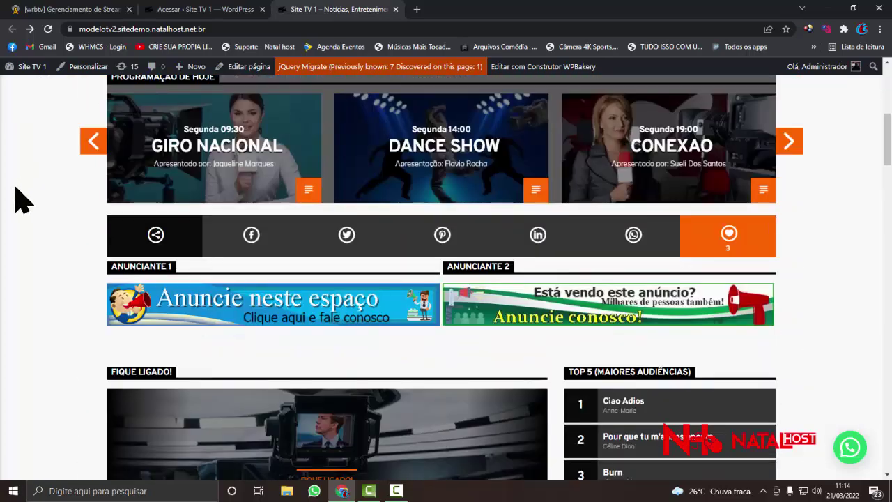
scroll(15, 186, "down", 3)
scroll(16, 187, "up", 10)
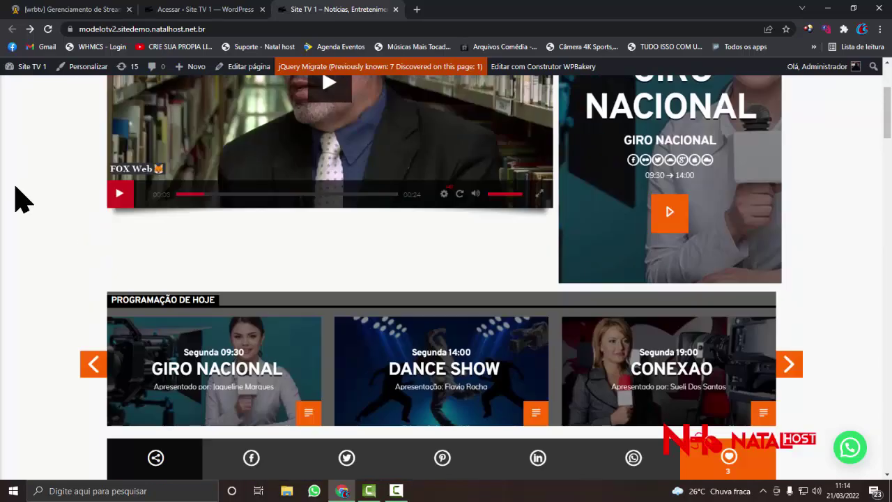
scroll(377, 216, "down", 5)
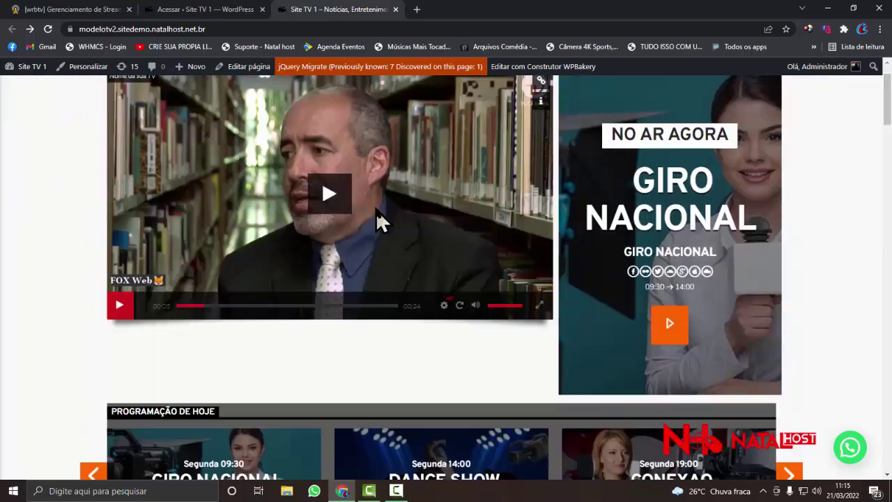
scroll(376, 212, "down", 20)
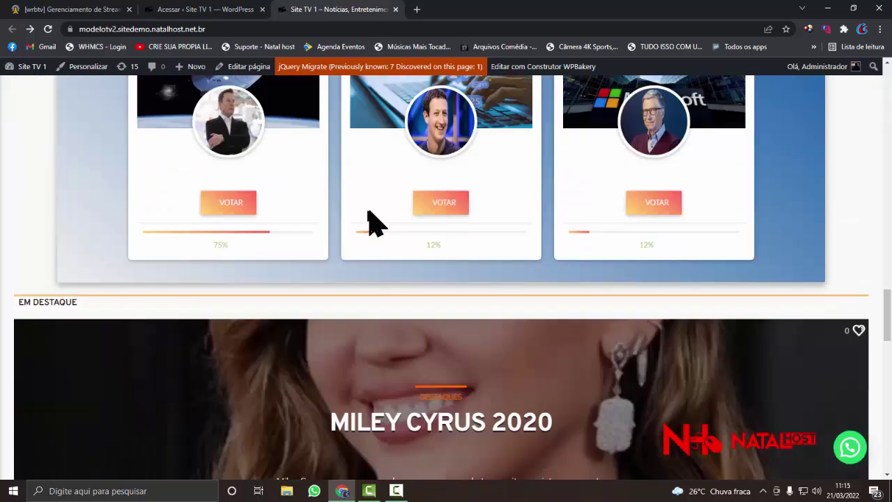
scroll(355, 215, "down", 15)
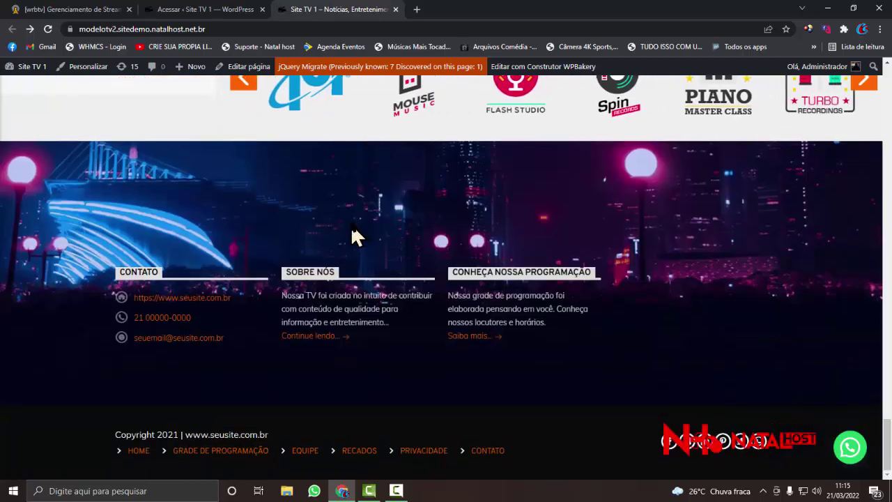
scroll(352, 230, "up", 2)
scroll(348, 223, "down", 2)
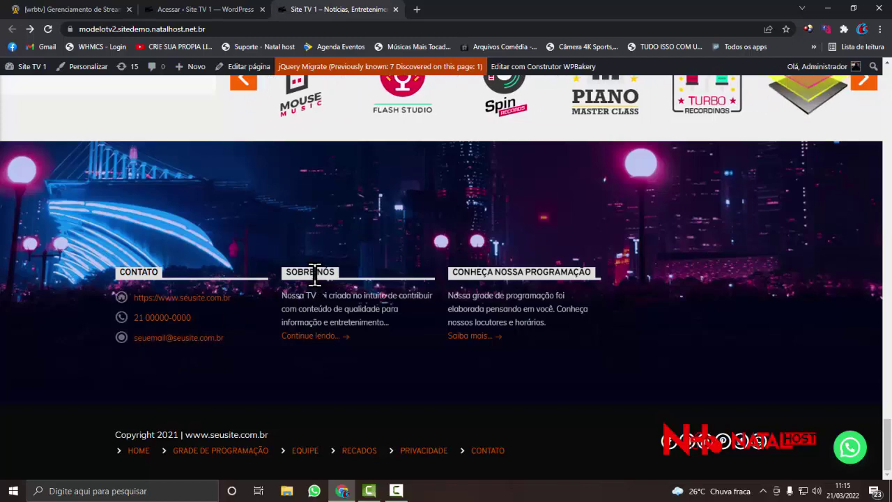
scroll(334, 321, "up", 3)
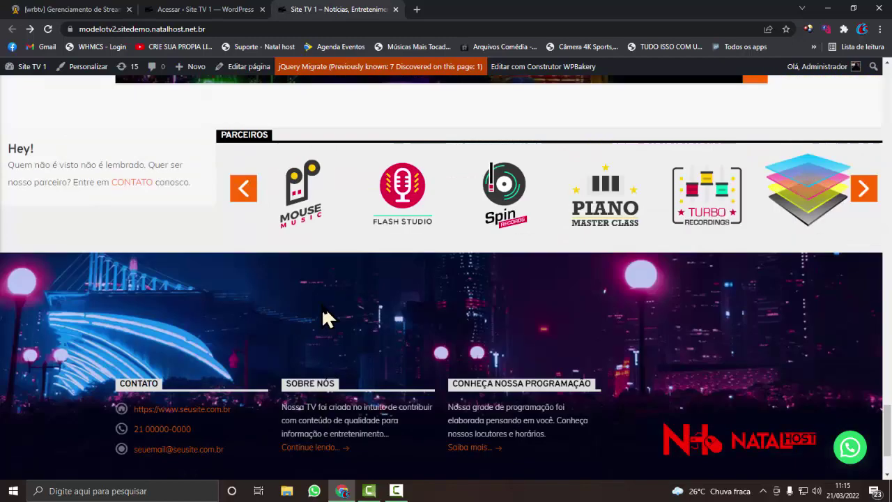
left_click(244, 10)
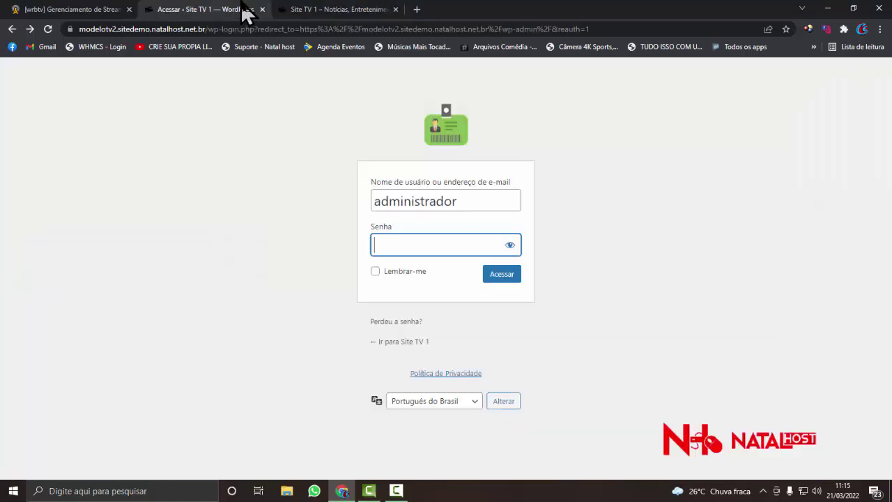
- Log in as admin with the pasted password, then replace the rejected password with a retyped one
double_click(477, 200)
left_click(418, 243)
right_click(417, 242)
left_click(445, 346)
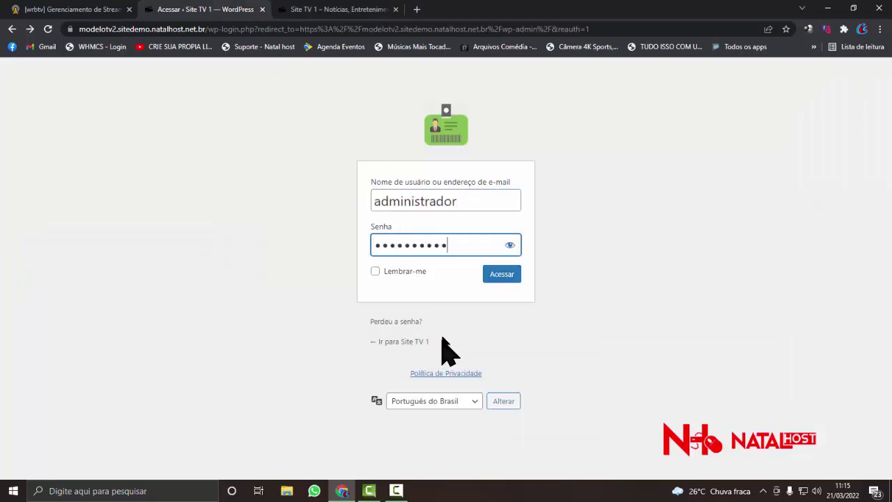
left_click(503, 275)
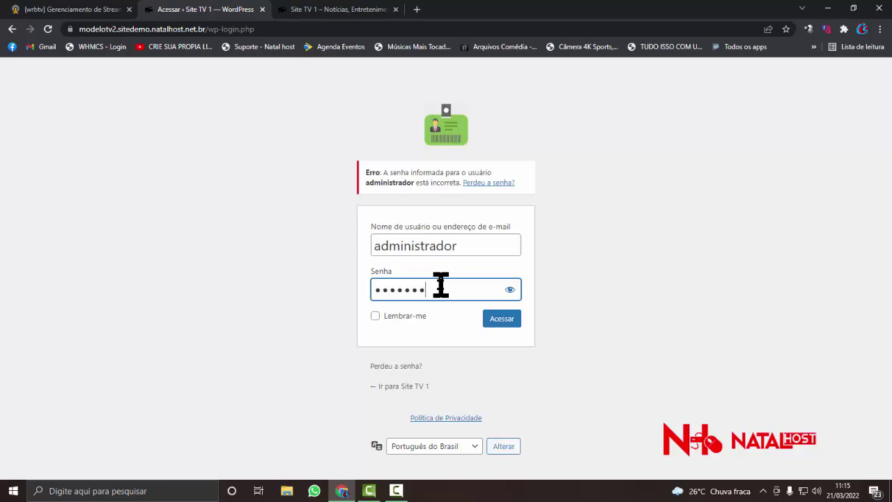
key("ctrl+a")
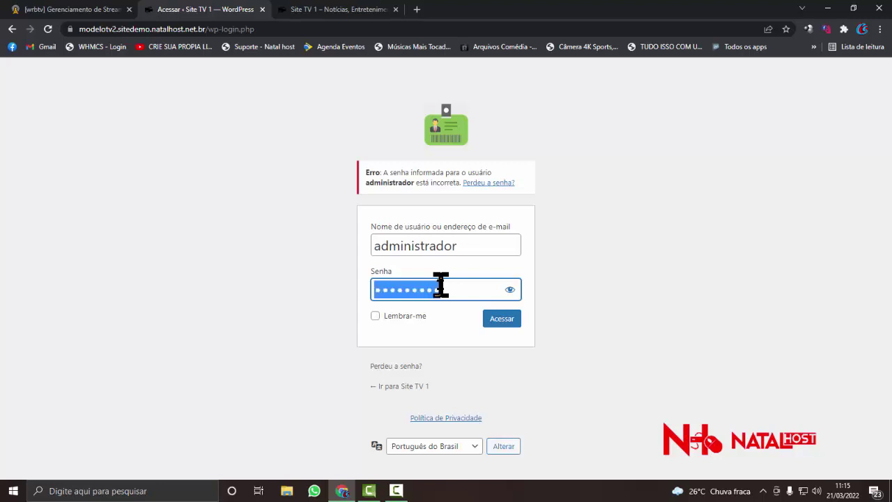
type("ad")
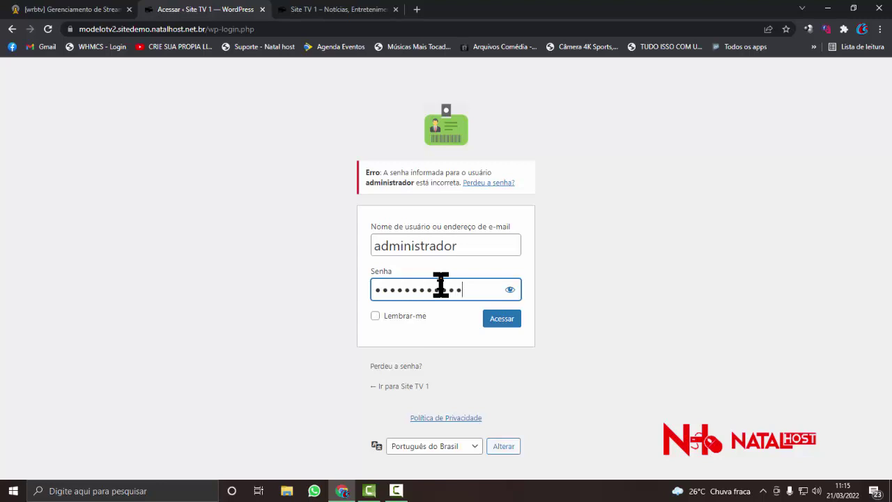
type("or")
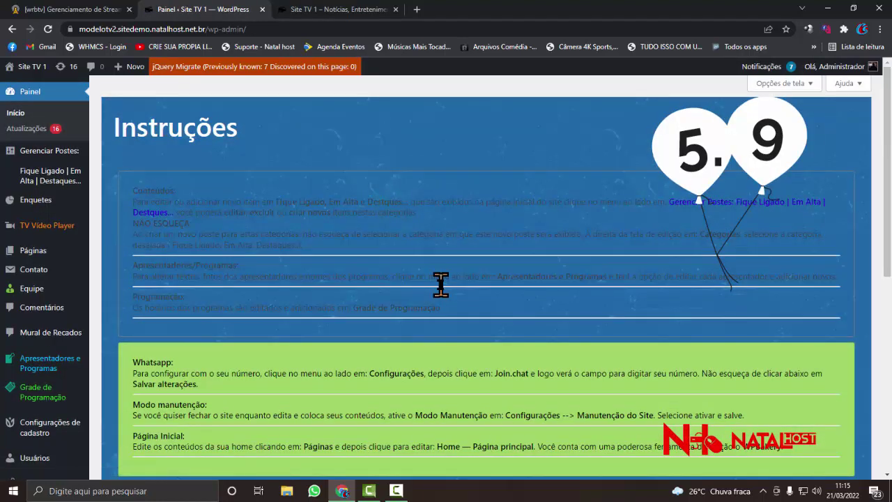
- Open the Painel > Atualizações updates page
scroll(151, 145, "down", 1)
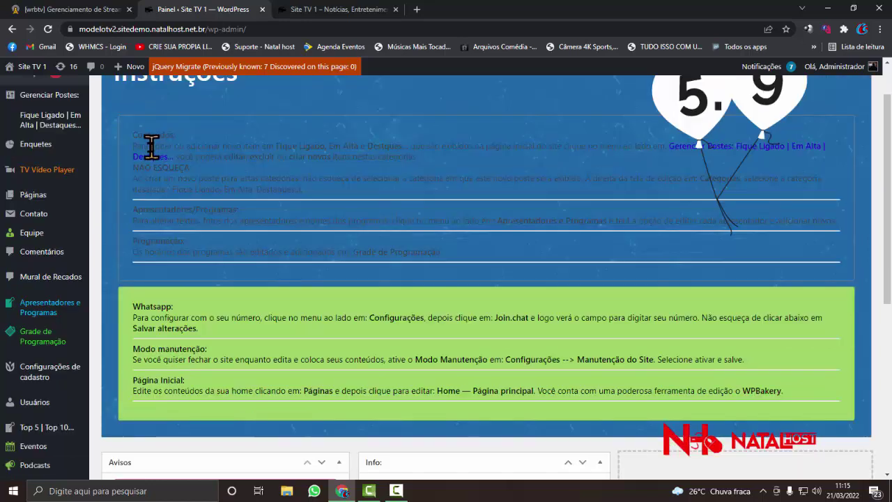
mouse_move(85, 204)
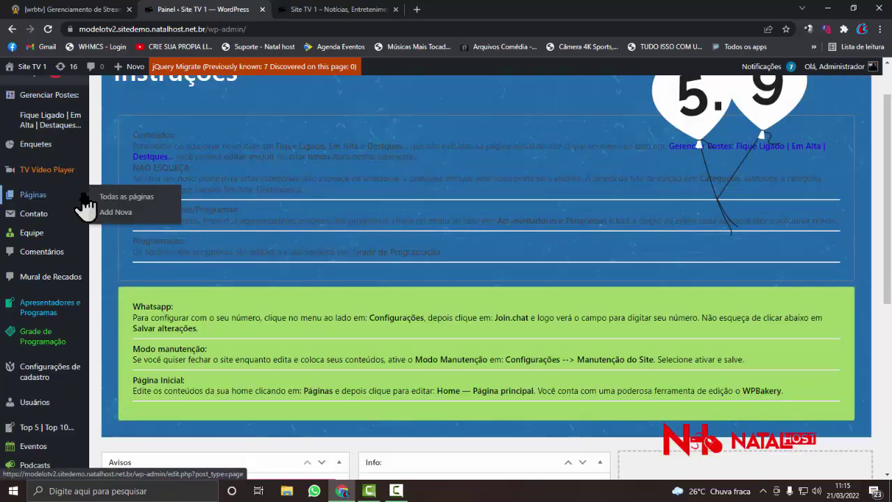
scroll(85, 204, "up", 1)
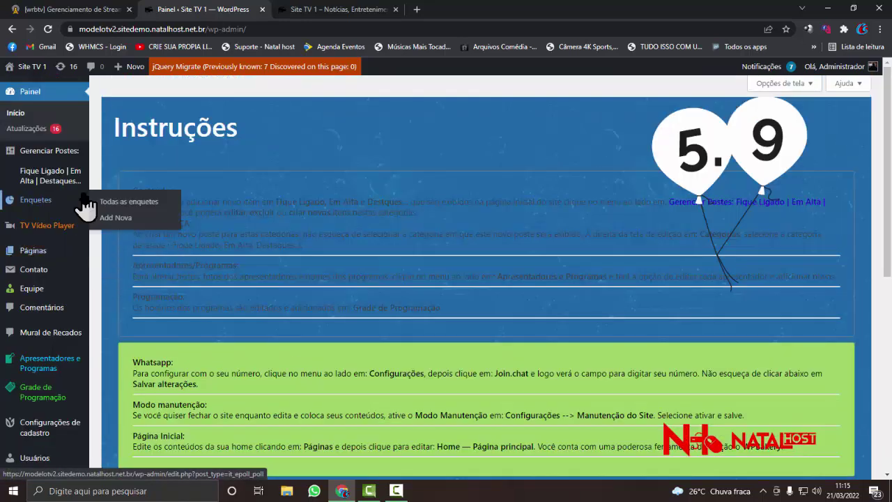
left_click(40, 133)
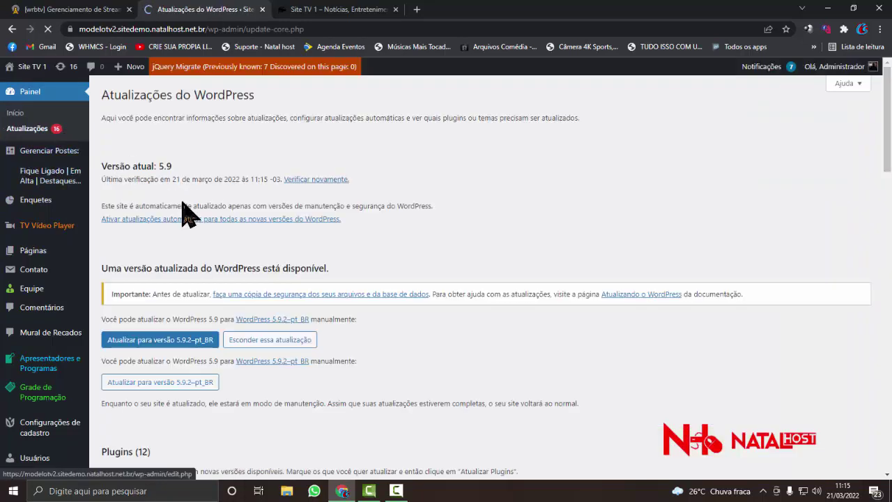
- Select all 12 plugins and start the bulk 'Atualizar plugins' update
scroll(182, 206, "down", 3)
scroll(182, 206, "down", 2)
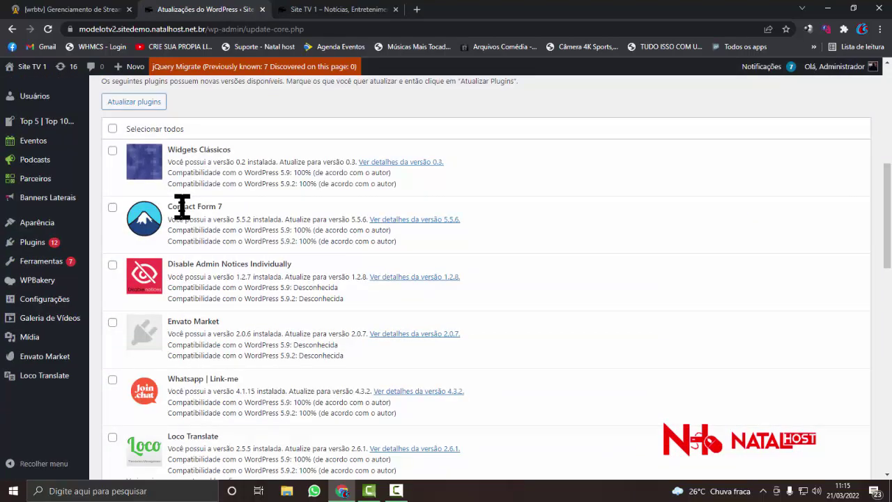
scroll(182, 207, "up", 1)
left_click(111, 186)
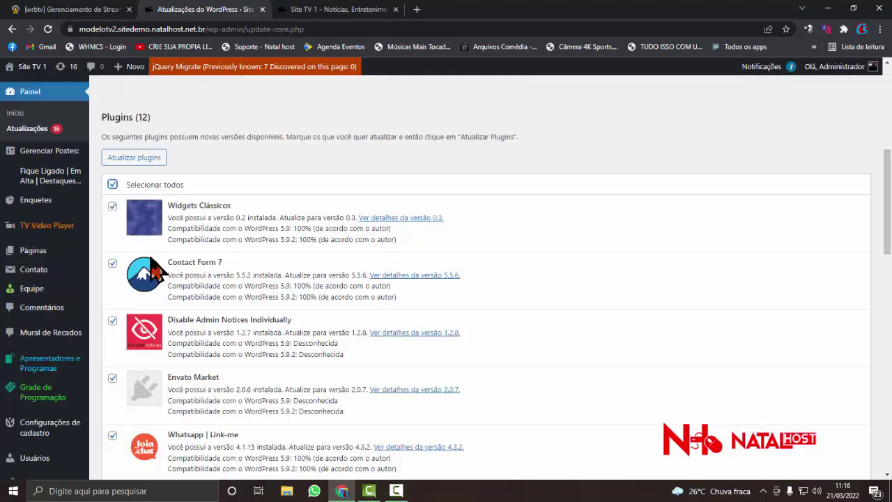
scroll(149, 273, "down", 7)
scroll(149, 273, "down", 2)
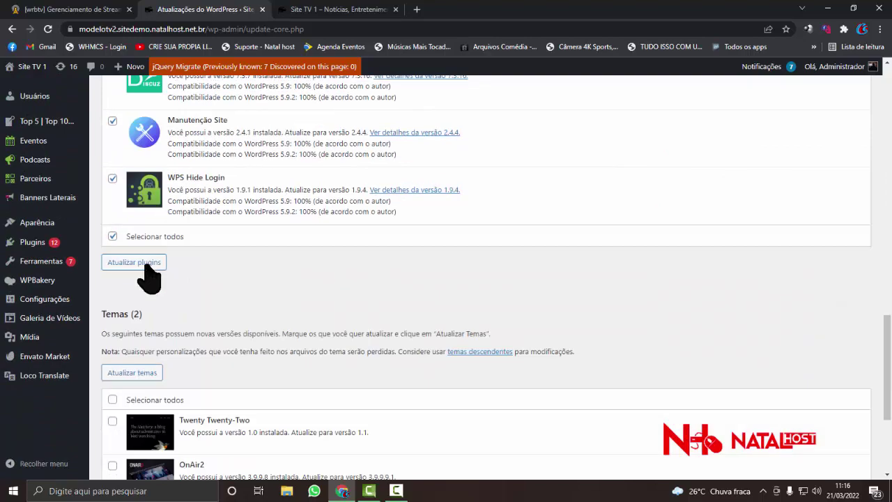
scroll(149, 273, "up", 10)
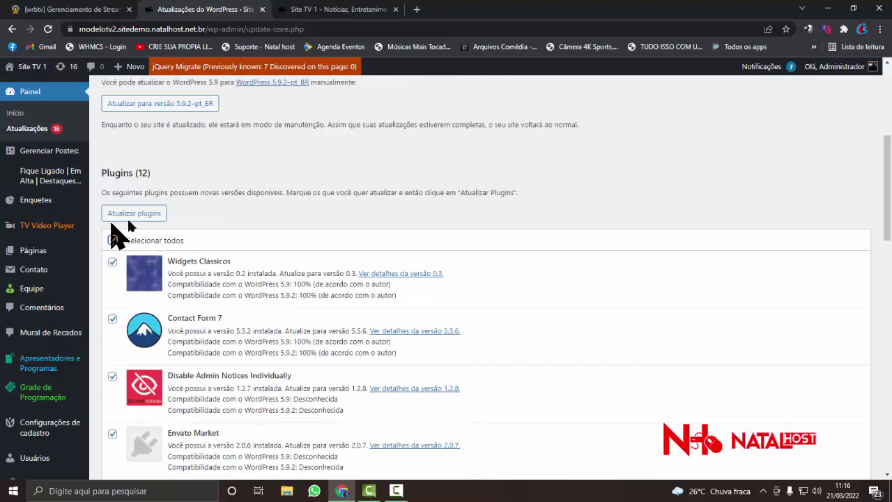
left_click(117, 218)
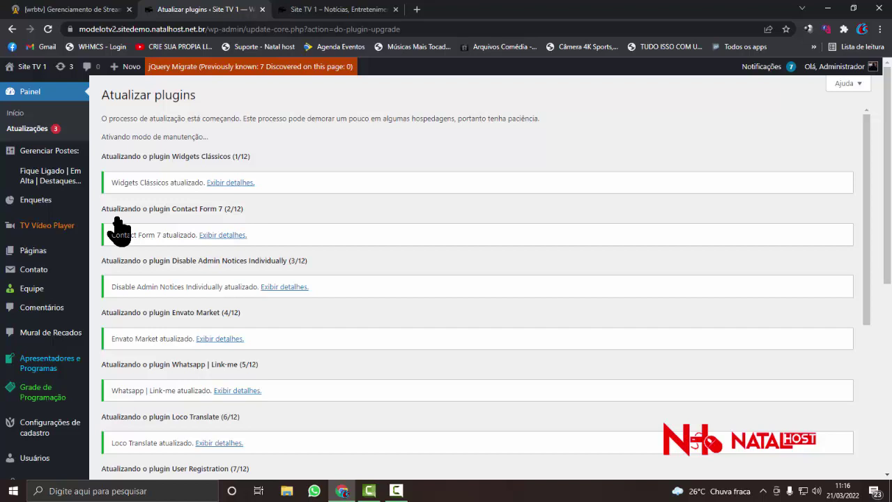
- Scroll through the update log: 11 plugins updated, WPBakery failed with a Malformed URL error
scroll(132, 244, "down", 10)
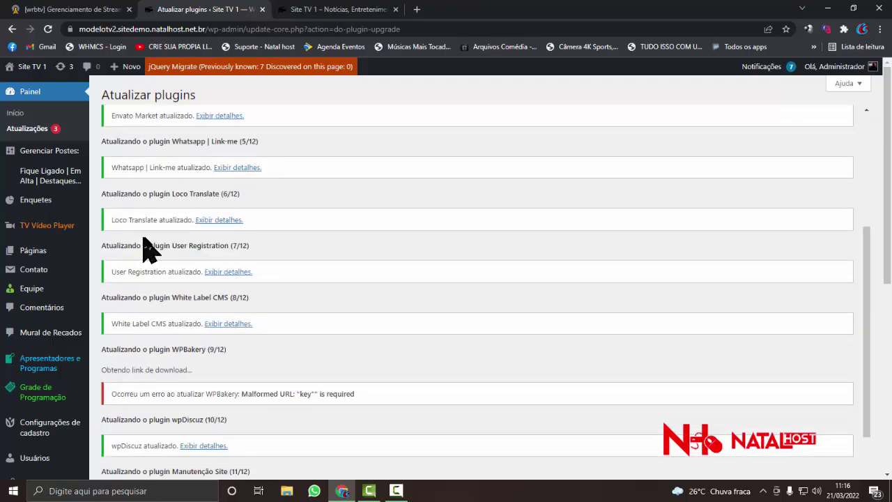
scroll(159, 296, "up", 4)
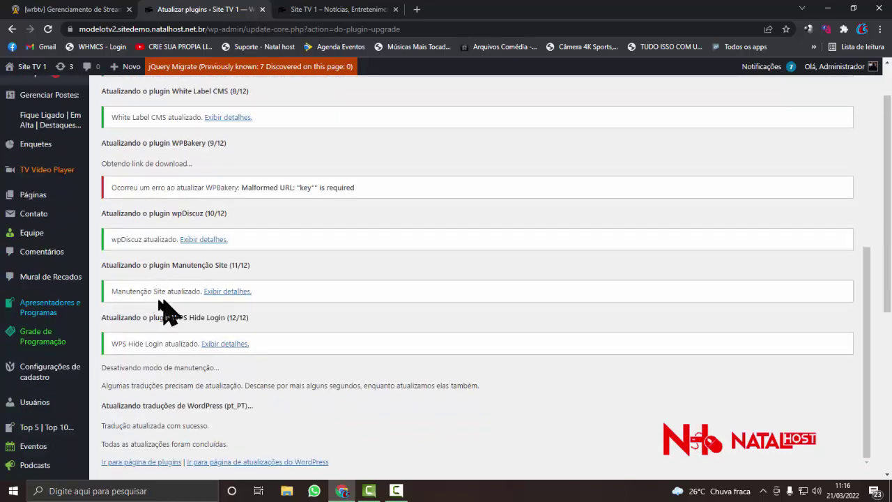
mouse_move(43, 317)
scroll(255, 263, "up", 3)
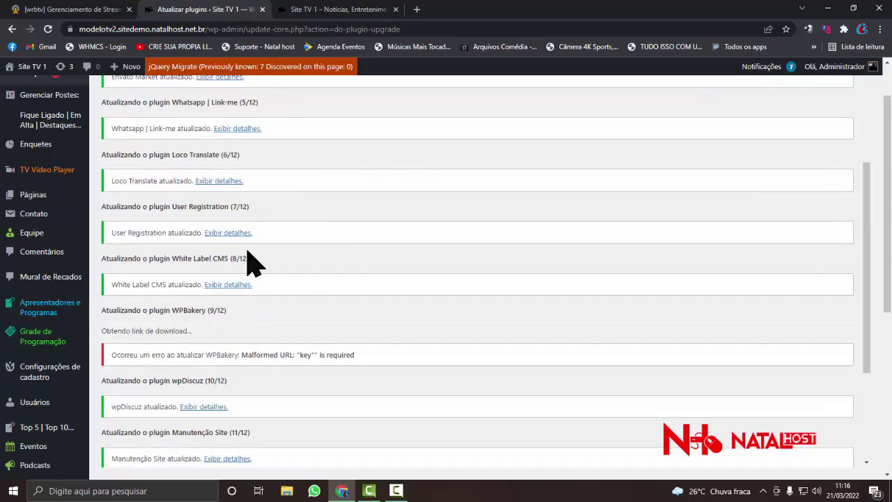
scroll(254, 263, "down", 3)
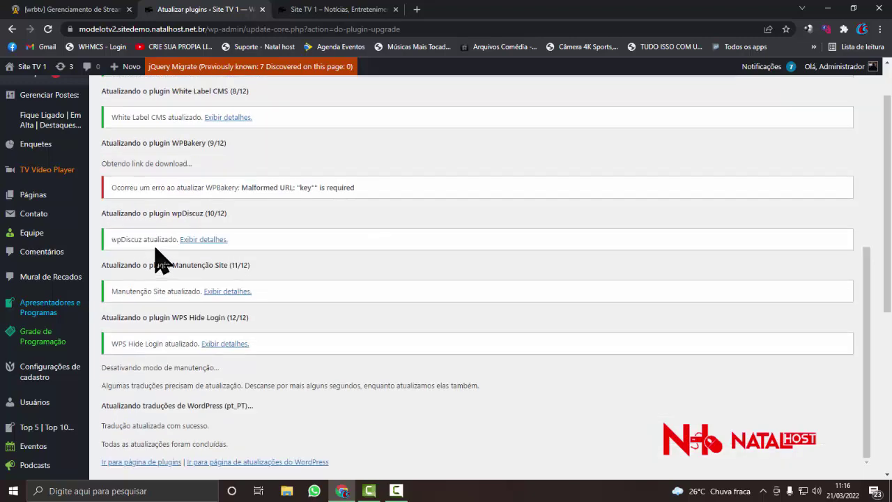
scroll(155, 259, "down", 4)
scroll(156, 259, "up", 5)
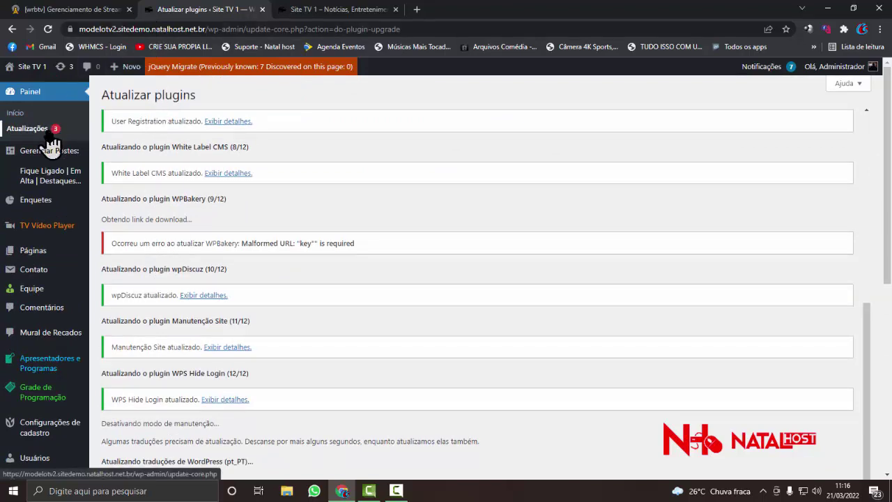
scroll(241, 235, "down", 5)
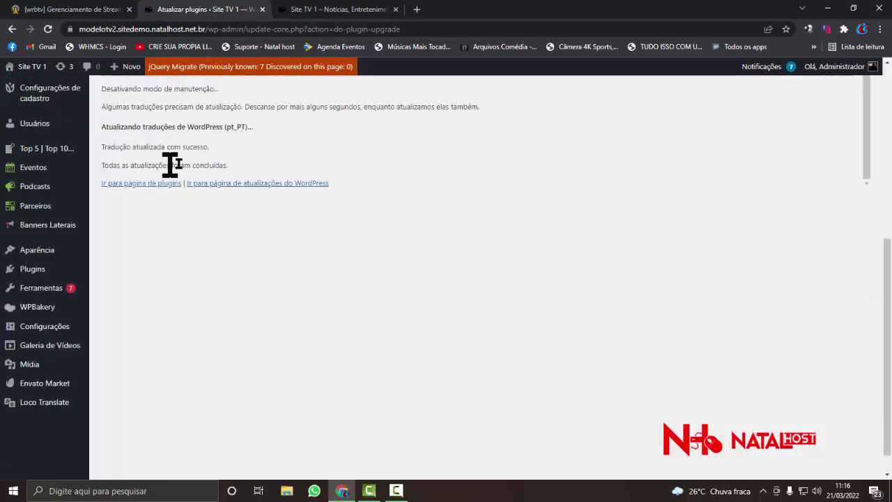
scroll(70, 185, "up", 10)
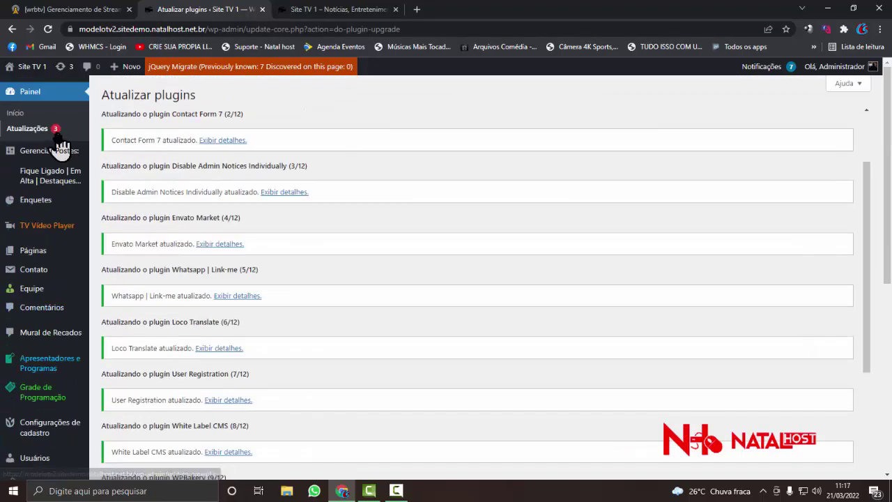
- Retry updating the remaining WPBakery plugin via Selecionar todos and Atualizar plugins
left_click(60, 139)
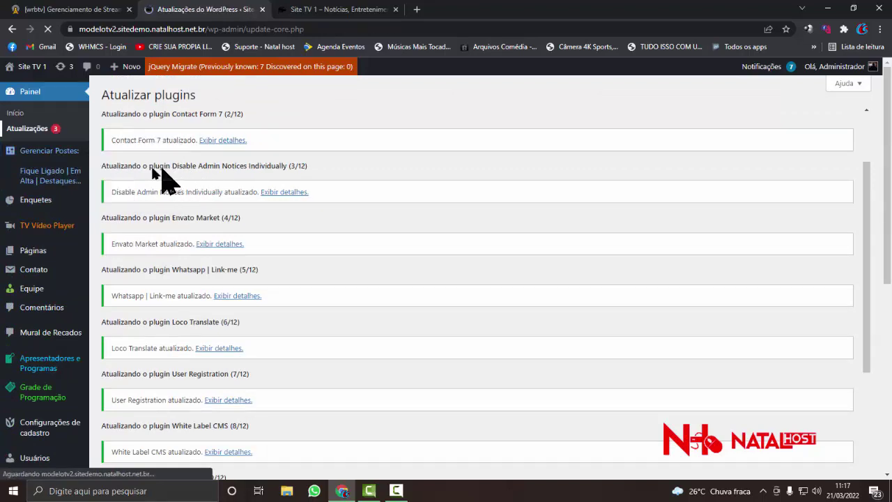
scroll(142, 169, "down", 2)
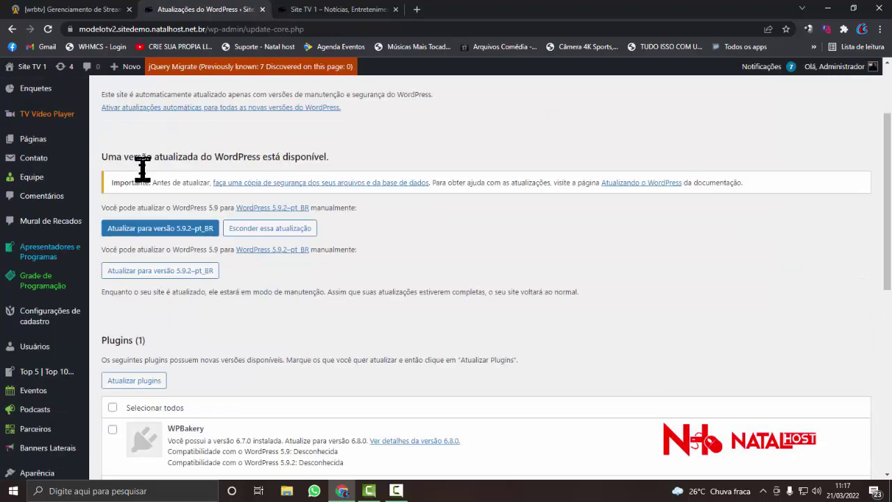
scroll(143, 175, "down", 4)
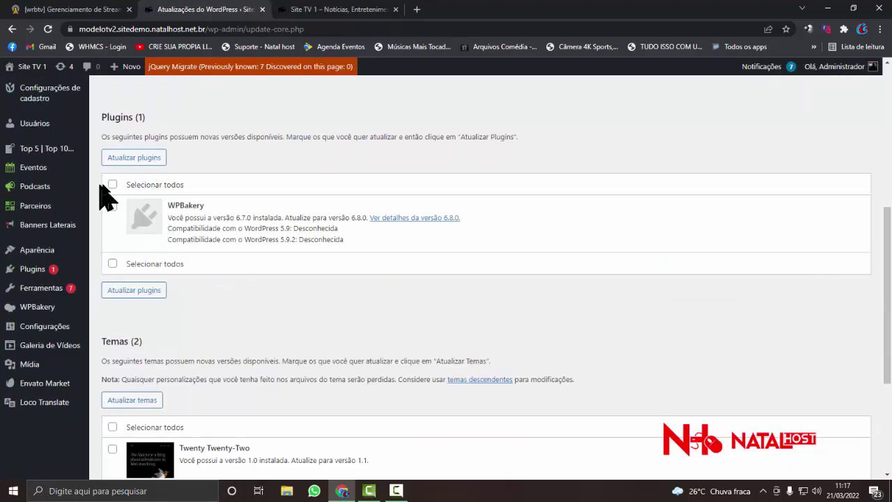
left_click(113, 185)
left_click(139, 159)
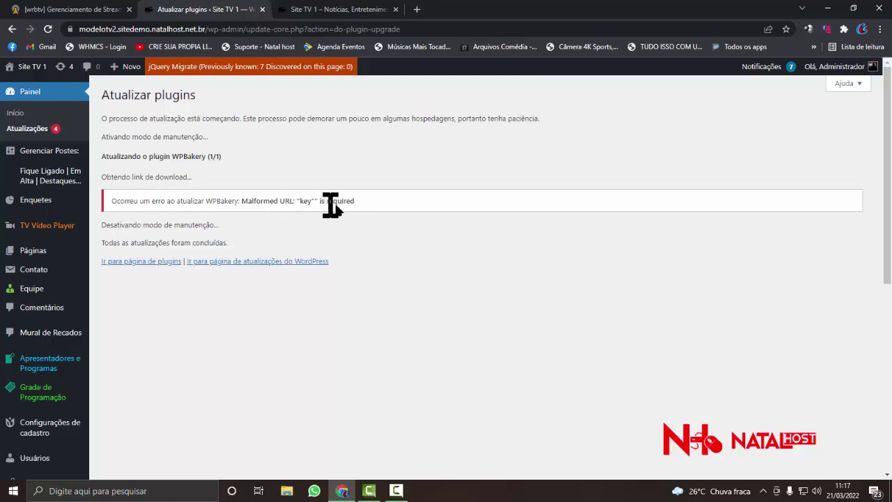
left_click(38, 132)
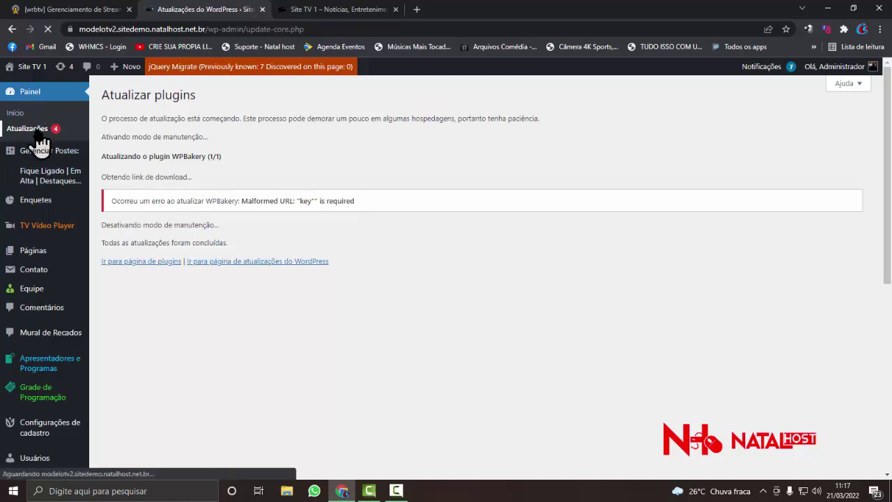
- Select both themes, Twenty Twenty-Two and OnAir2, and run Atualizar temas
scroll(162, 188, "down", 9)
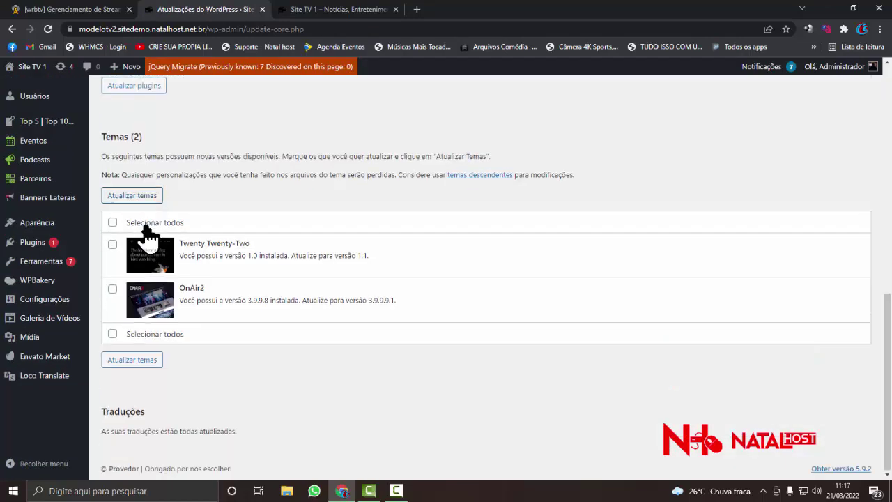
left_click(112, 222)
left_click(128, 202)
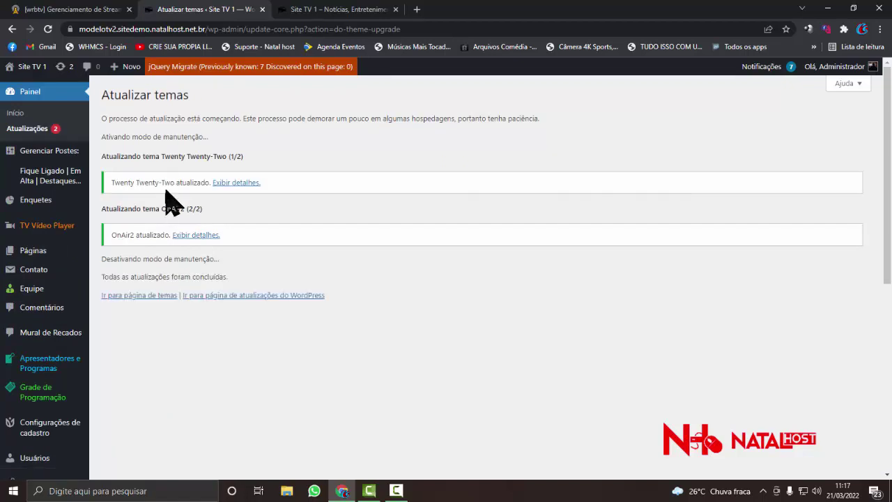
scroll(175, 294, "down", 2)
scroll(175, 279, "up", 2)
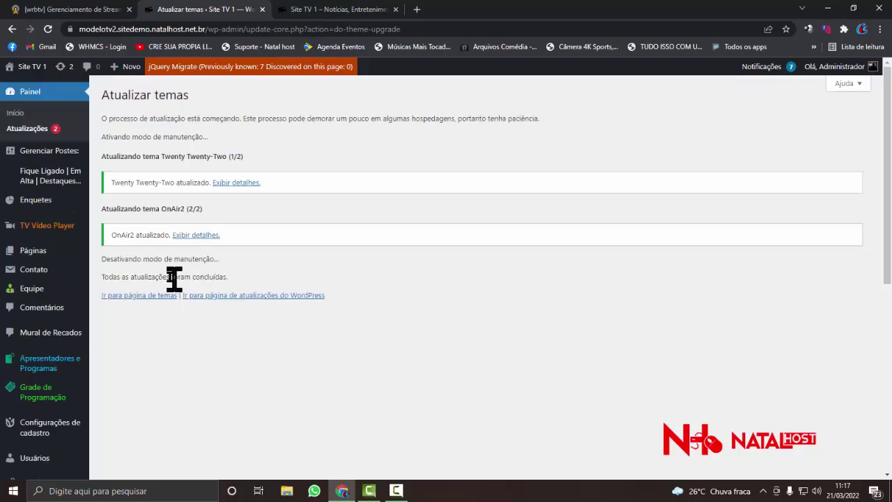
- Update WordPress core to version 5.9.2 pt_BR
left_click(40, 131)
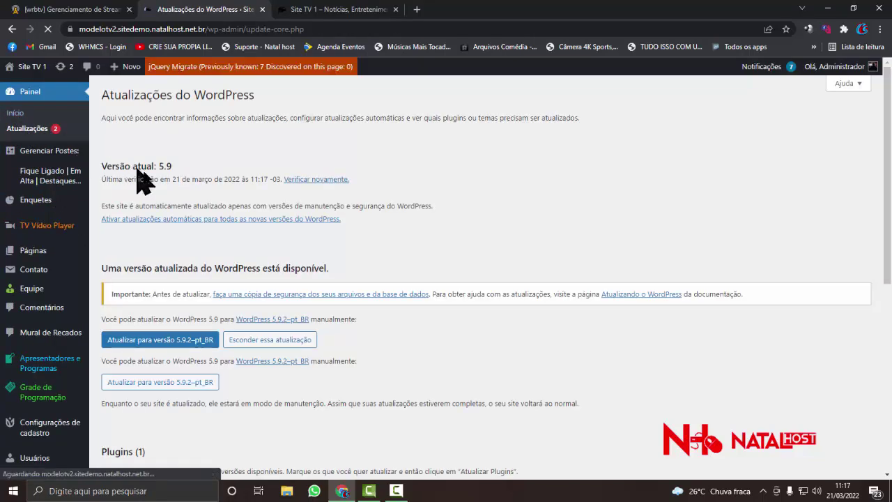
scroll(154, 187, "down", 3)
scroll(150, 209, "up", 2)
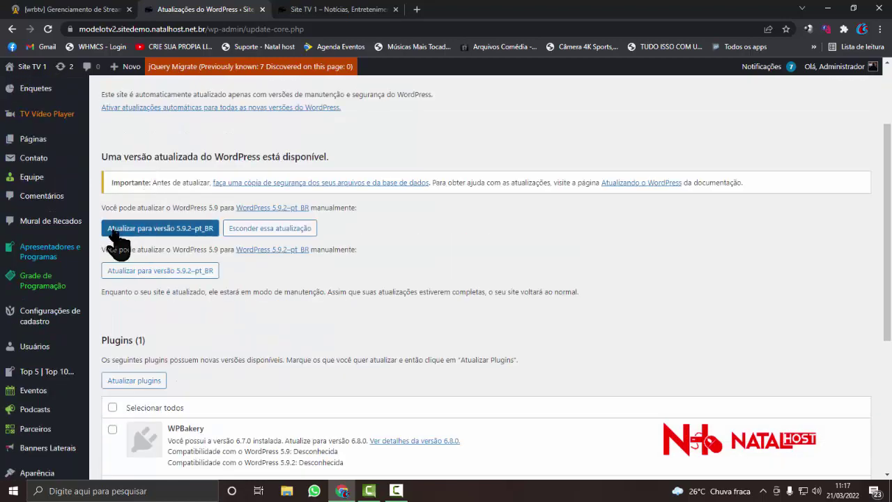
left_click(148, 238)
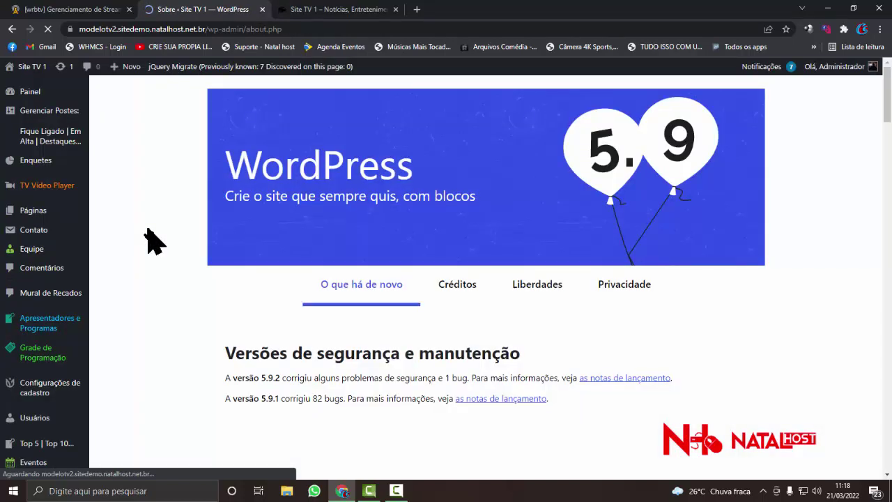
- Open the Configurações > Geral settings page
mouse_move(62, 91)
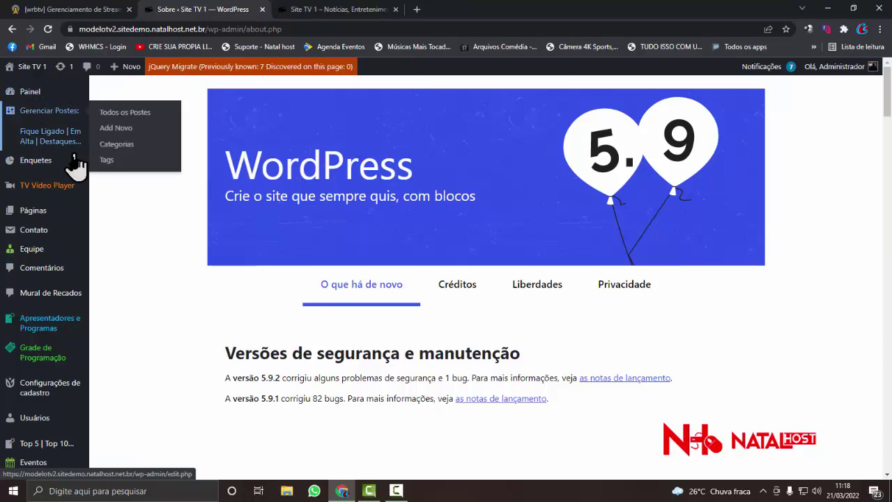
scroll(73, 199, "down", 2)
scroll(74, 199, "down", 3)
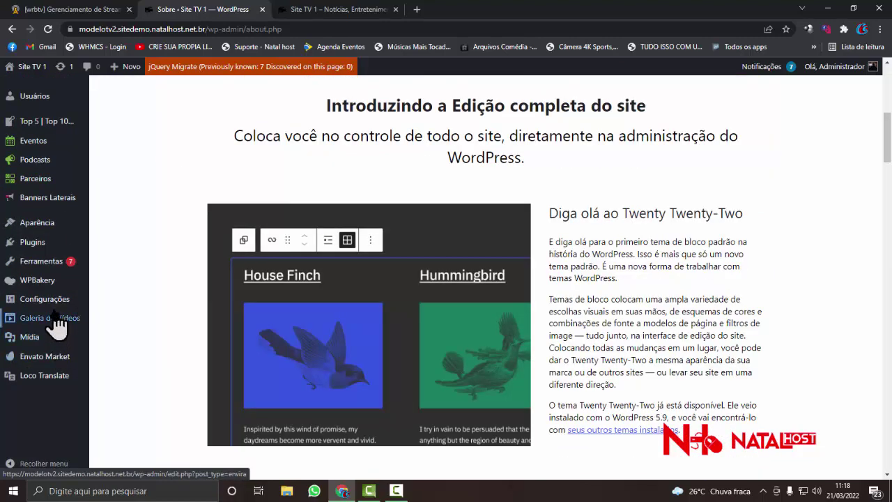
mouse_move(66, 272)
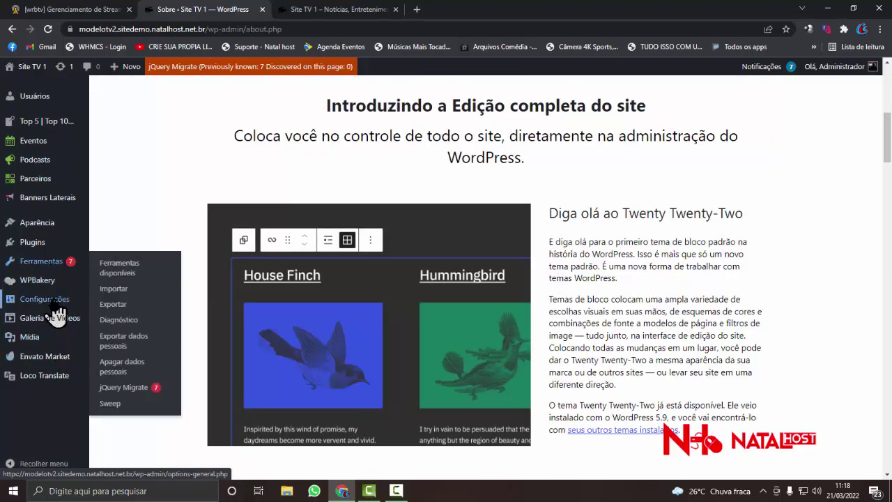
mouse_move(52, 306)
left_click(124, 259)
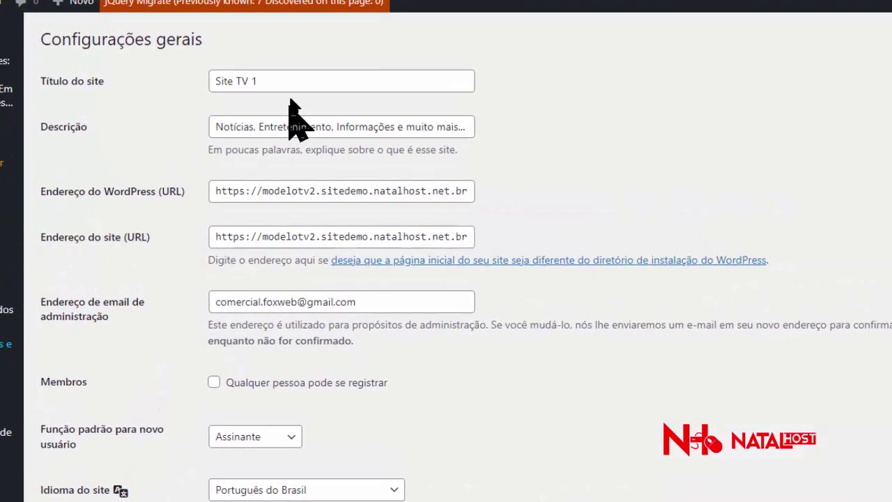
- Change the site title from Site TV 1 to 'Site Profissional Para Web TV Modelo Natal host'
left_click_drag(283, 125, 268, 125)
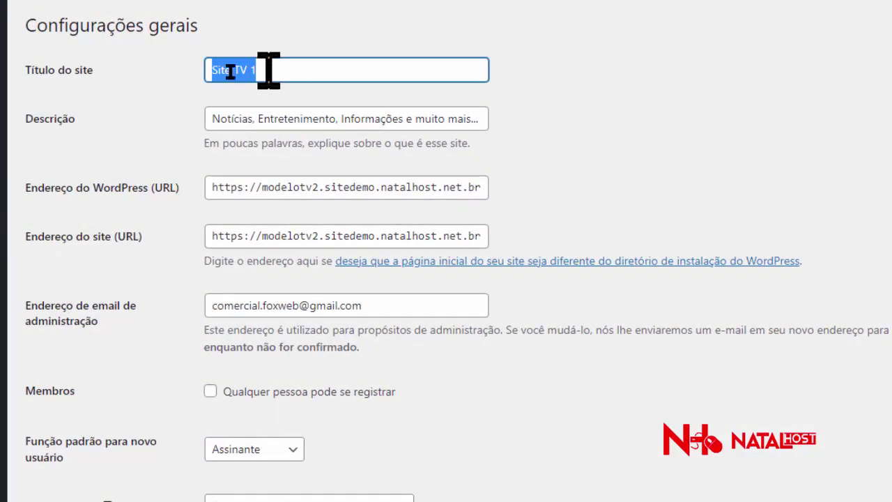
scroll(3, 306, "down", 2)
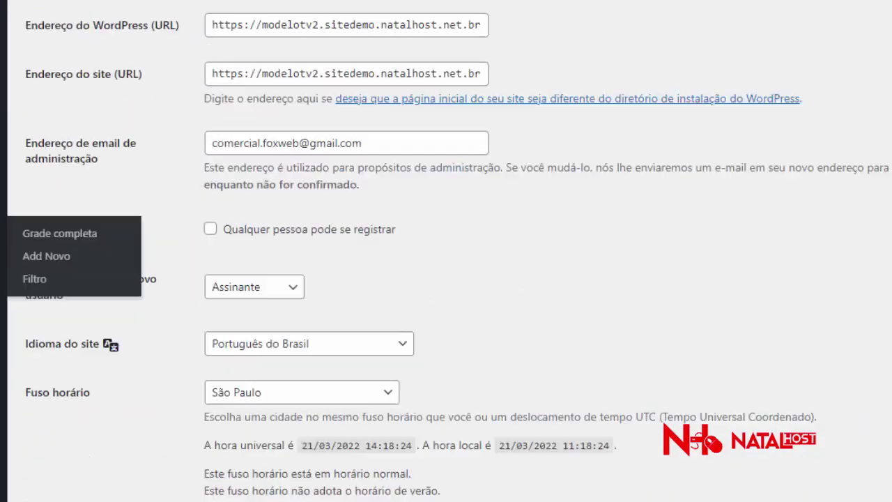
scroll(21, 327, "down", 6)
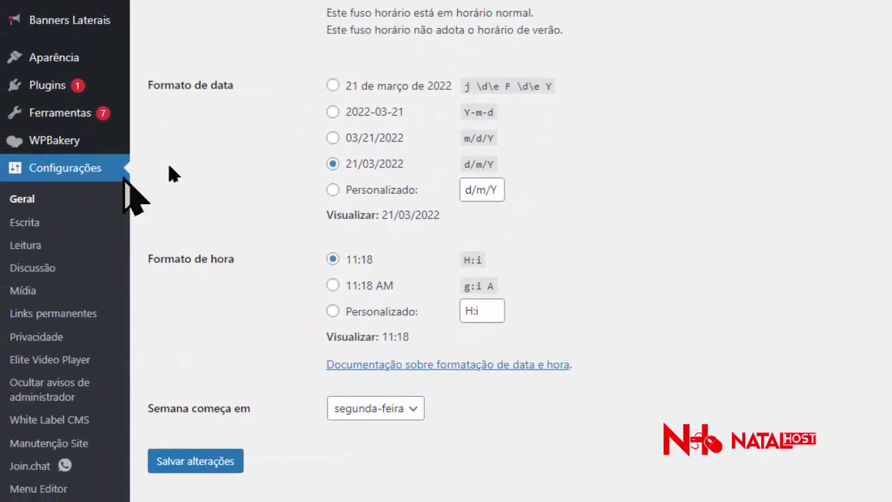
scroll(381, 111, "up", 10)
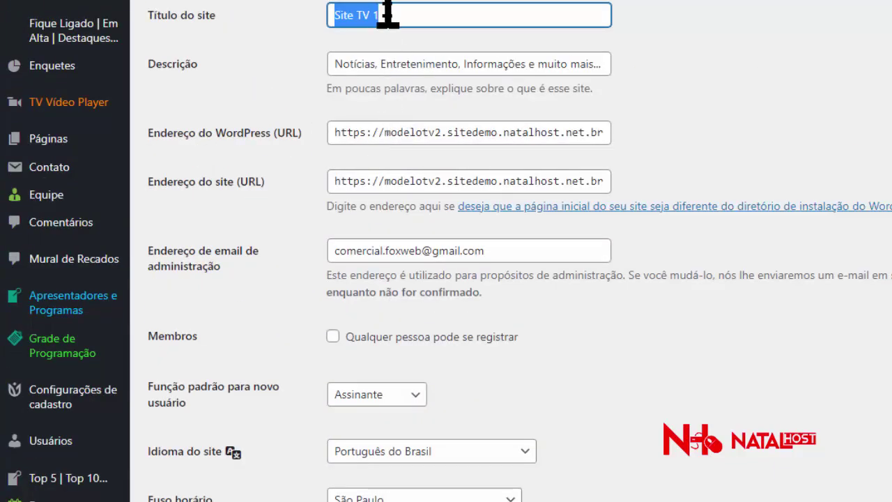
type("S")
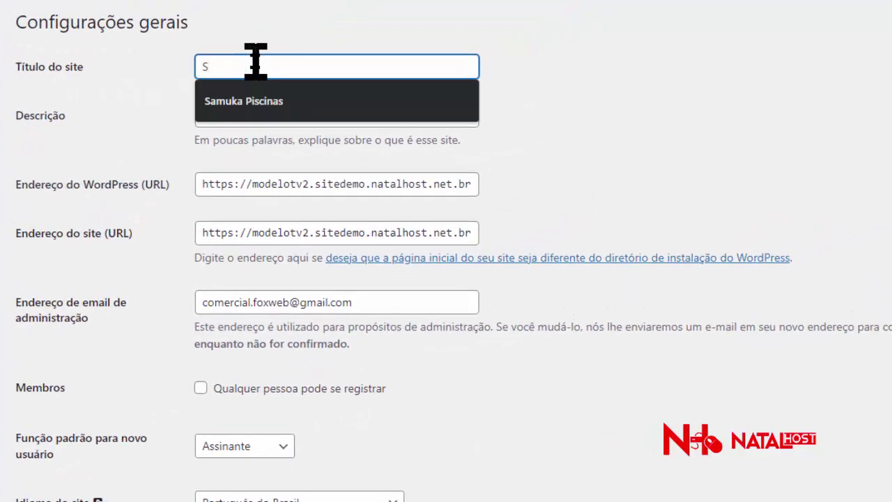
type("ite")
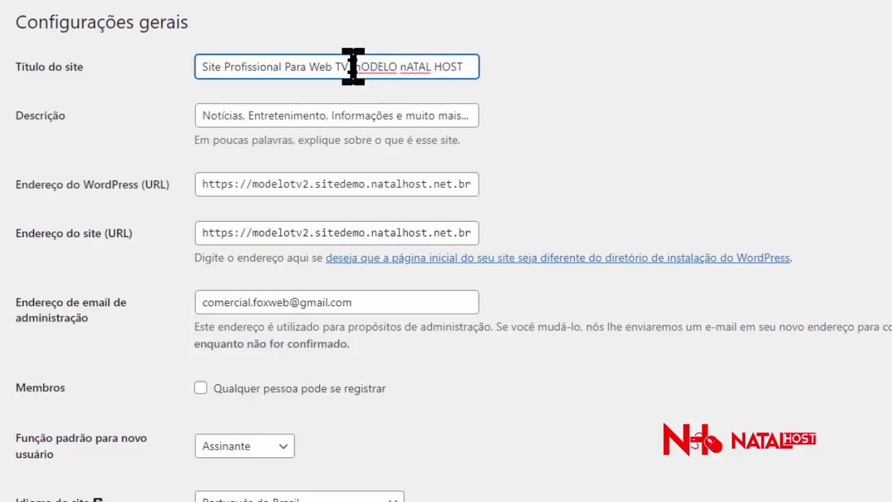
left_click_drag(350, 66, 469, 67)
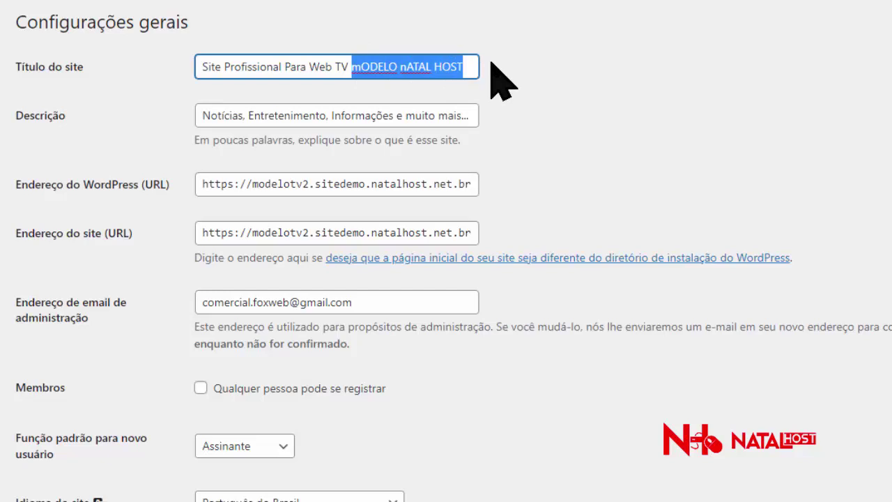
type("Modelo")
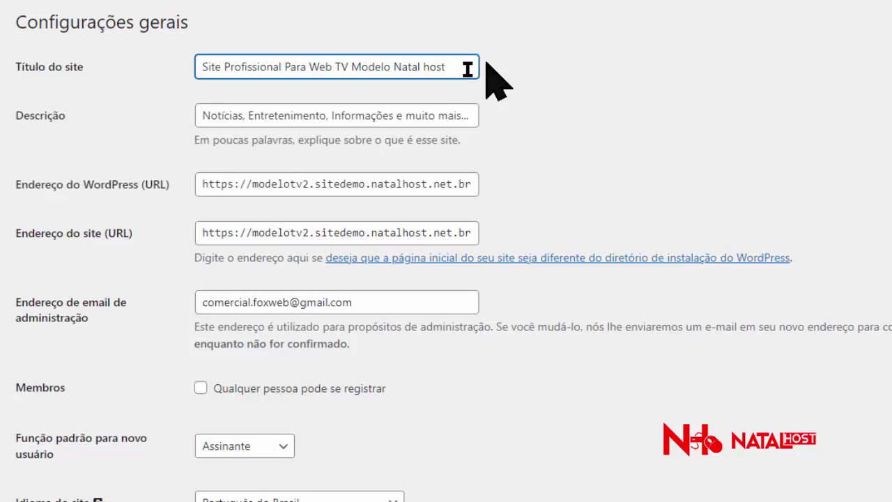
left_click(333, 119)
key("ctrl+a")
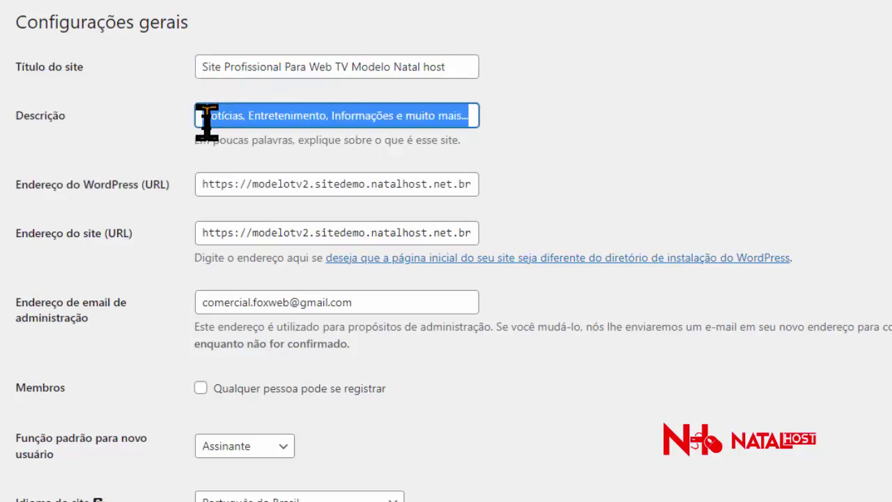
- Replace the description with 'Esse Sit é o Modelo 2 da Natal host, Site Modelo Profissional Para TV', fixing typos
key("BackSpace")
type("ts")
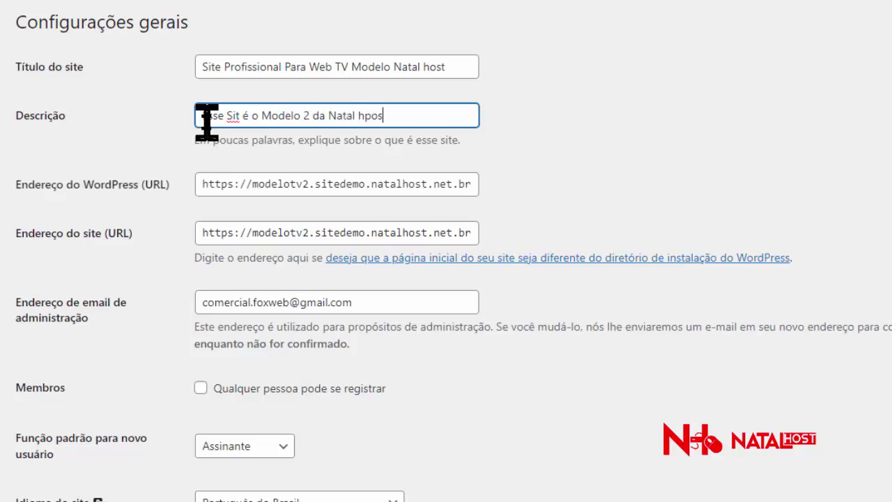
left_click(369, 115)
key("BackSpace")
type("ffis")
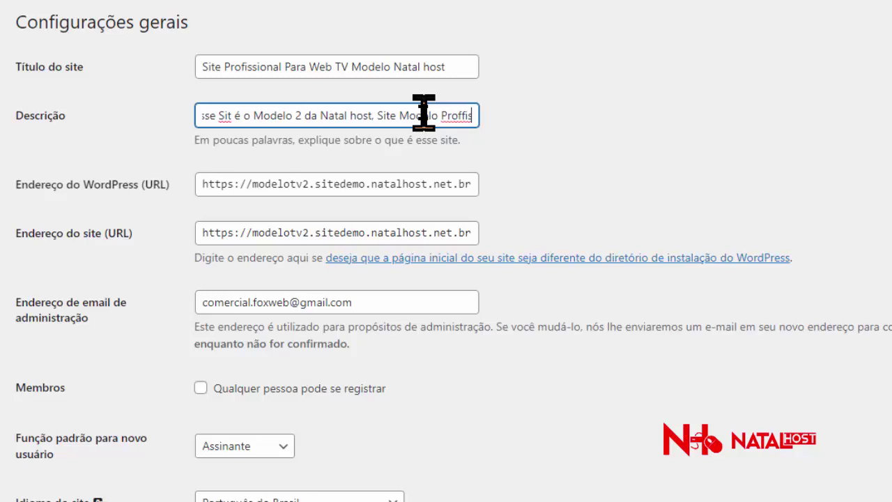
key("BackSpace")
key("BackSpace")
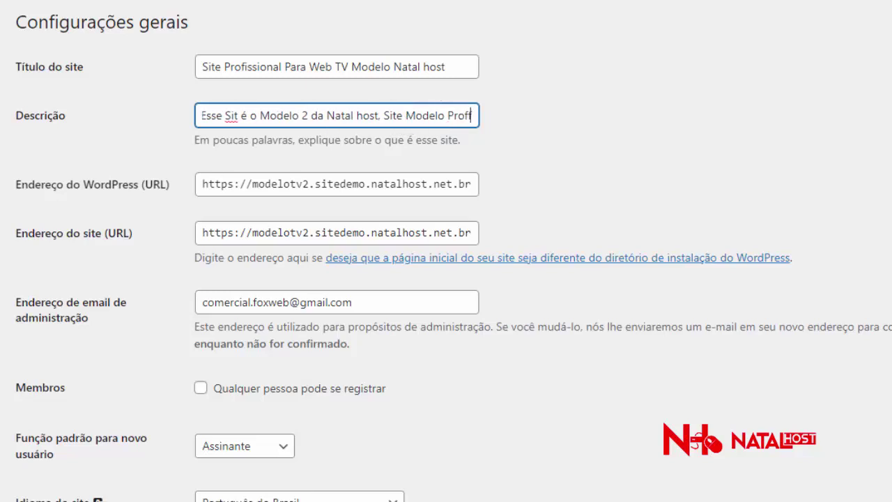
key("BackSpace")
type("ission")
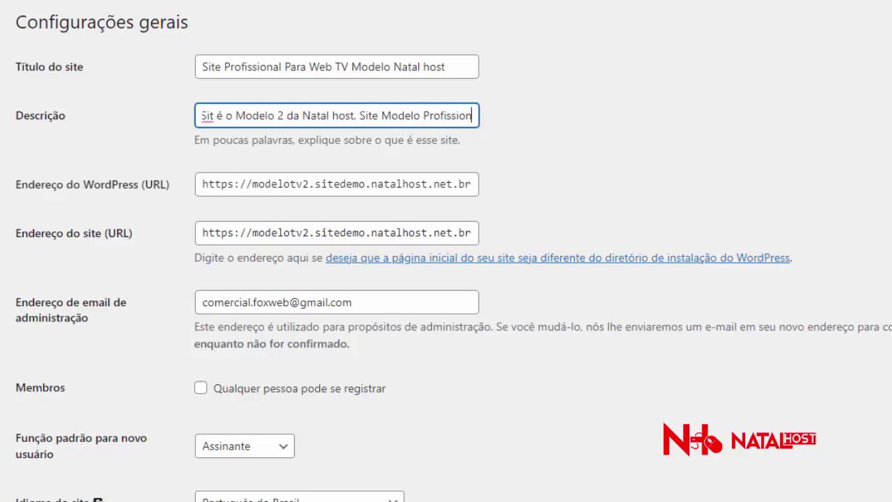
type("al Para TV")
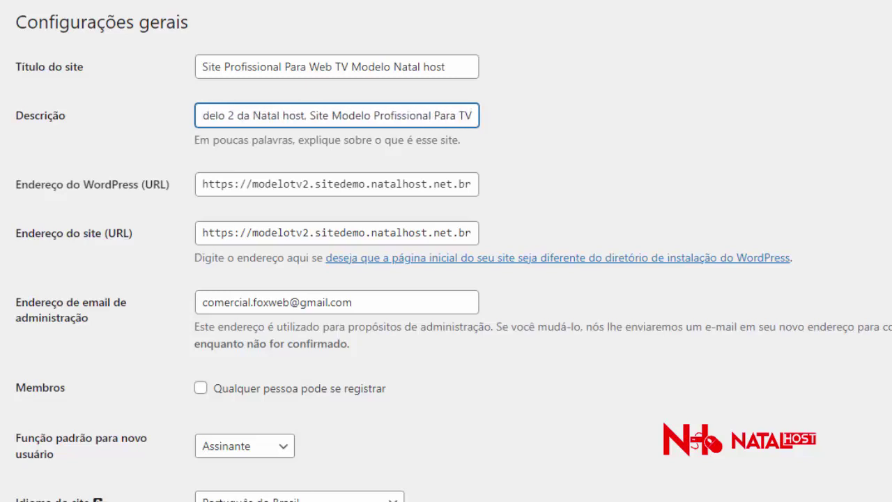
- Select the WordPress address and copy the page URL from the browser address bar
double_click(272, 187)
triple_click(272, 187)
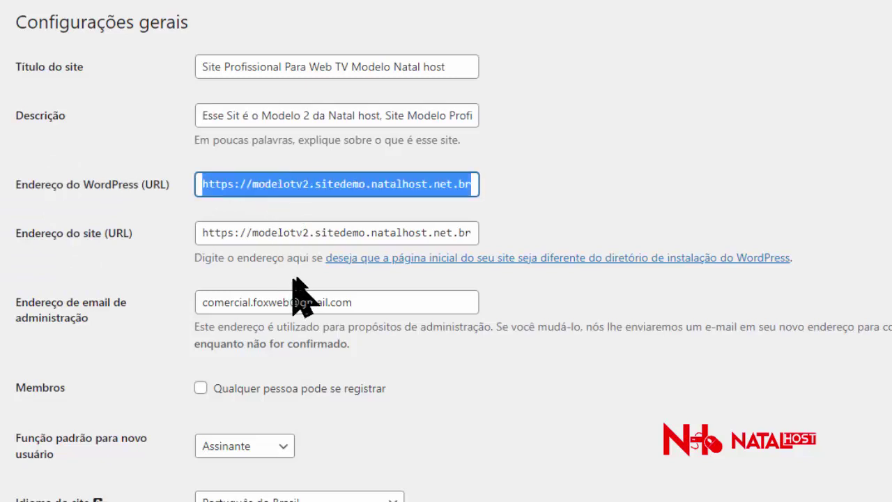
left_click(301, 232)
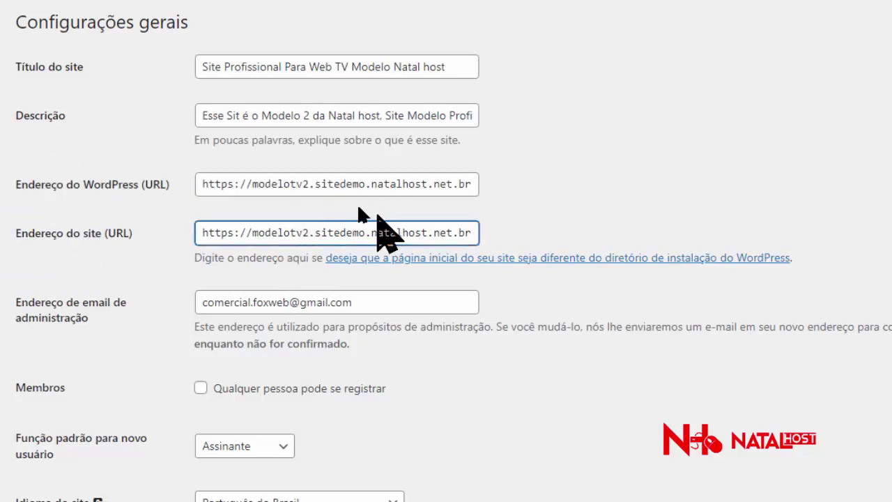
triple_click(372, 184)
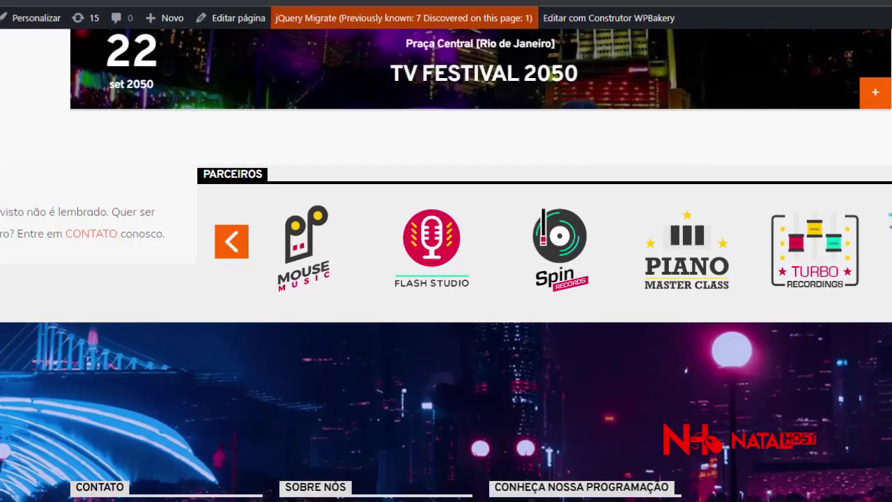
right_click(221, 30)
key("ctrl+c")
left_click(255, 106)
left_click(215, 9)
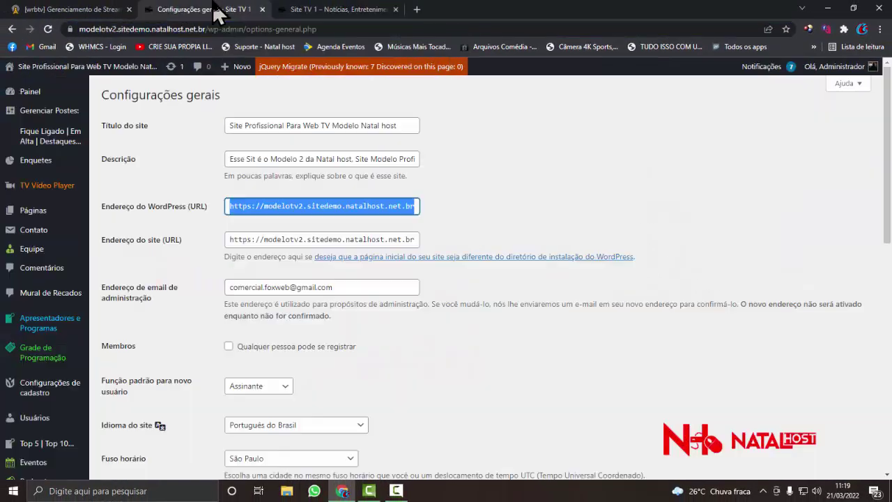
right_click(266, 207)
left_click(267, 255)
left_click(267, 238)
triple_click(268, 238)
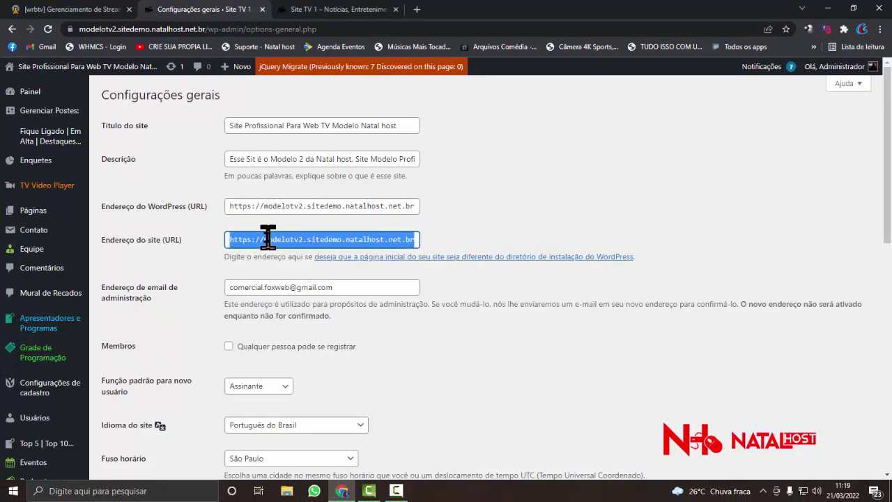
right_click(268, 238)
left_click(288, 299)
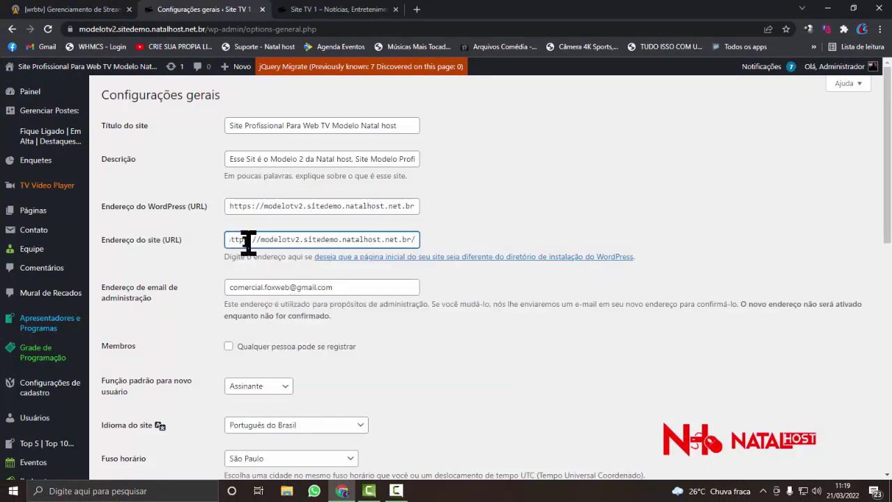
mouse_move(245, 241)
left_mouse_down()
mouse_move(220, 252)
mouse_move(247, 239)
left_mouse_up()
left_click_drag(252, 205, 248, 206)
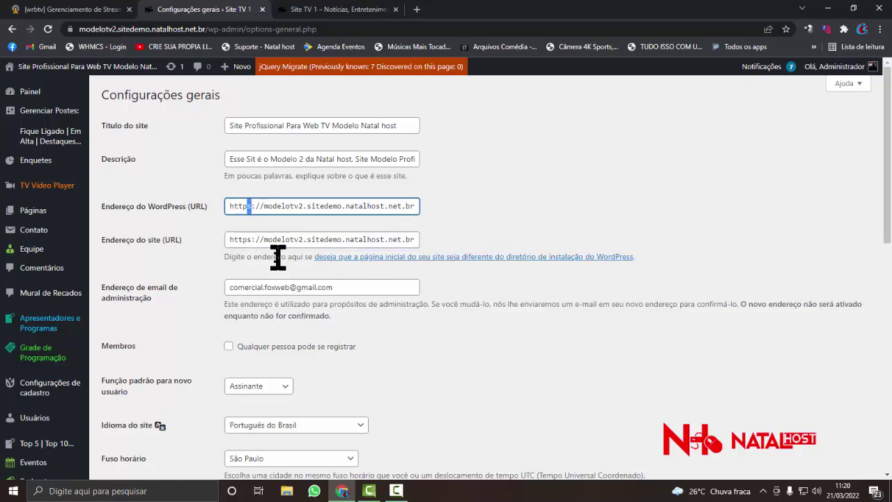
scroll(333, 277, "down", 1)
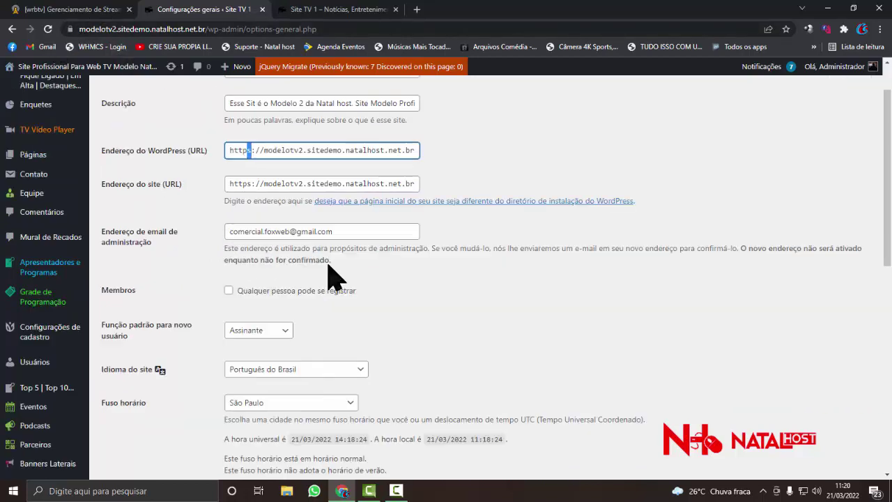
- Replace the administration e-mail field with the new Gmail address
triple_click(301, 231)
key("BackSpace")
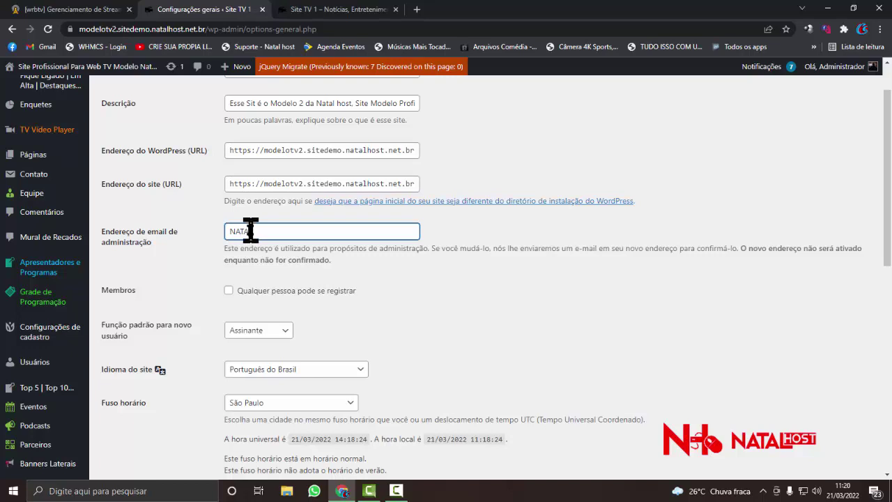
type("HOST")
key("ctrl+a")
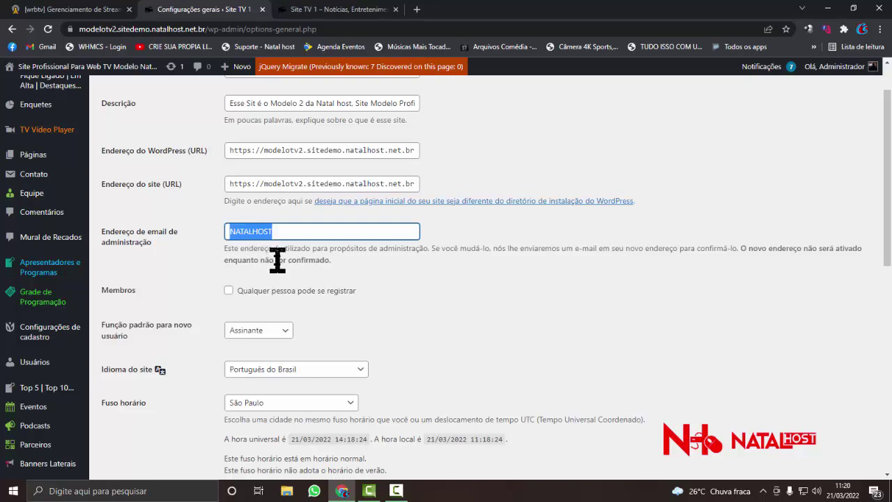
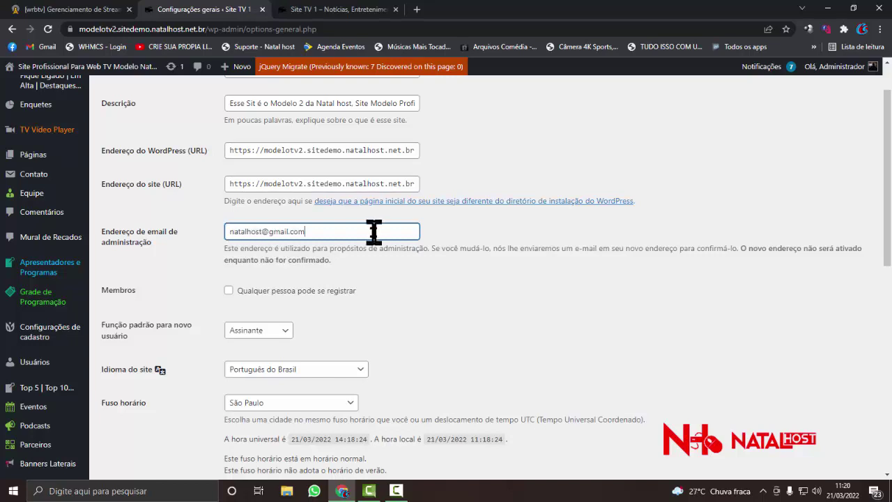
key("ctrl+a")
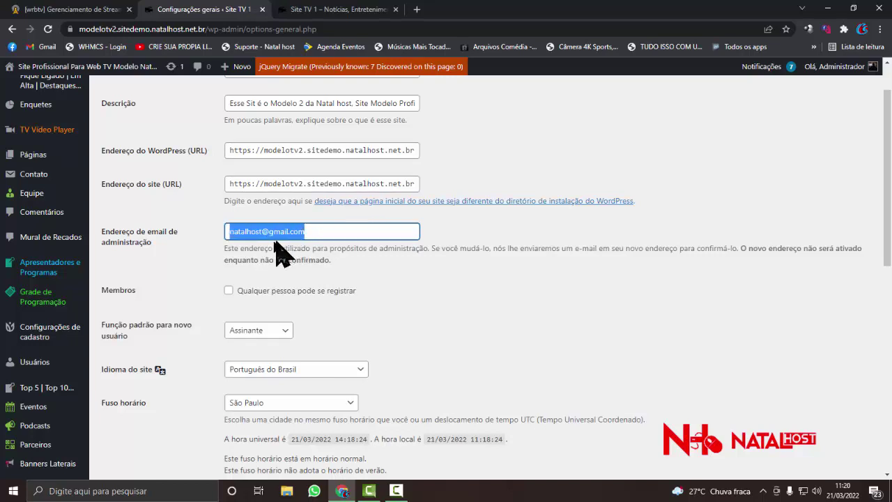
- Keep Assinante as the default role for new users
scroll(278, 258, "down", 1)
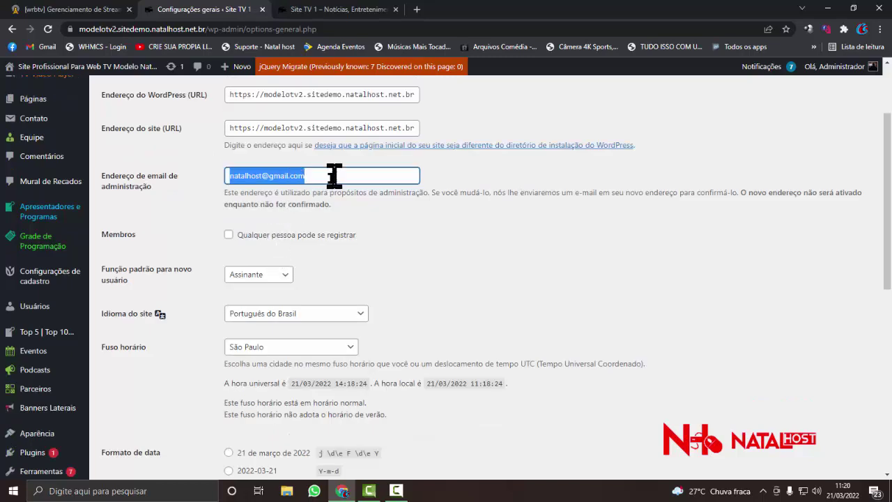
scroll(271, 244, "down", 1)
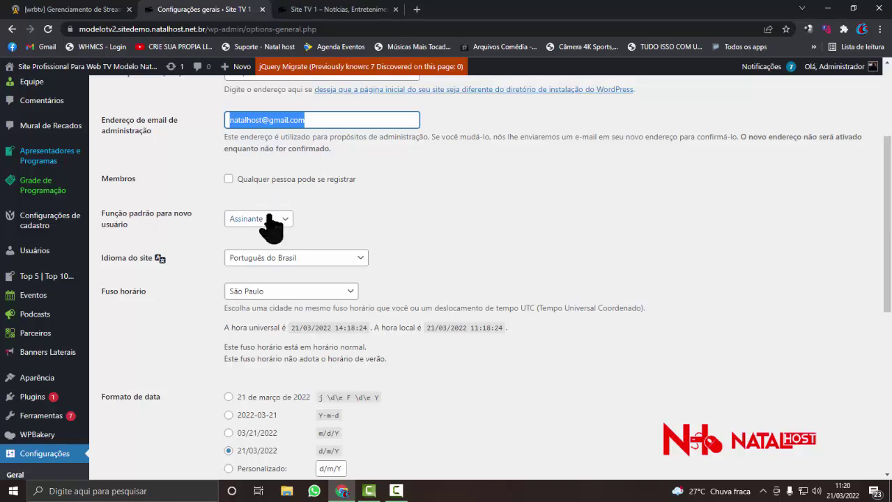
scroll(263, 240, "down", 1)
left_click(283, 165)
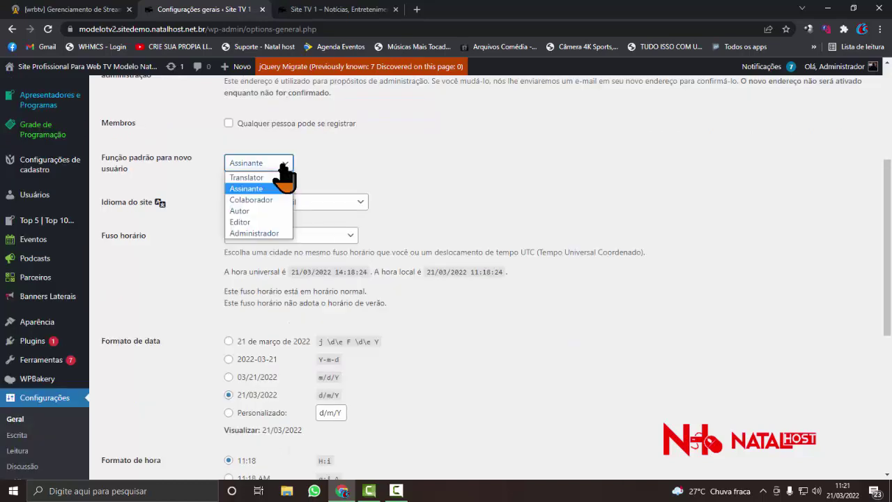
left_click(284, 174)
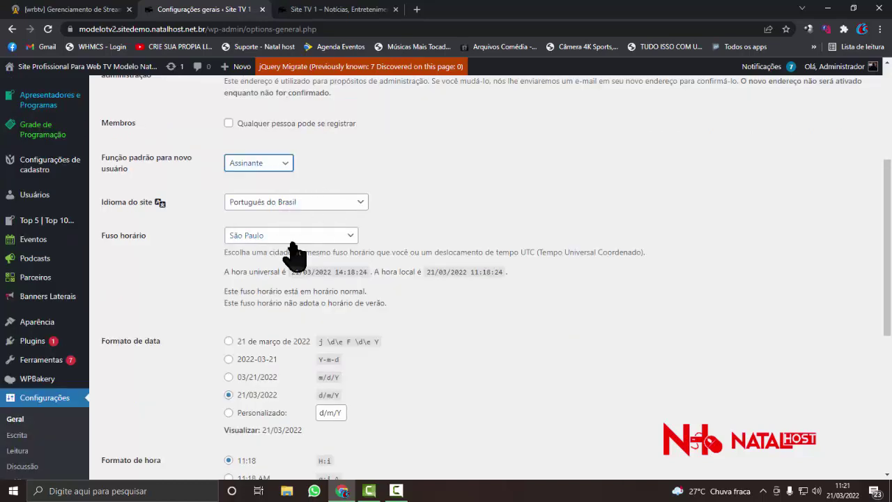
- Choose the '21 de março de 2022' date format
scroll(260, 241, "down", 2)
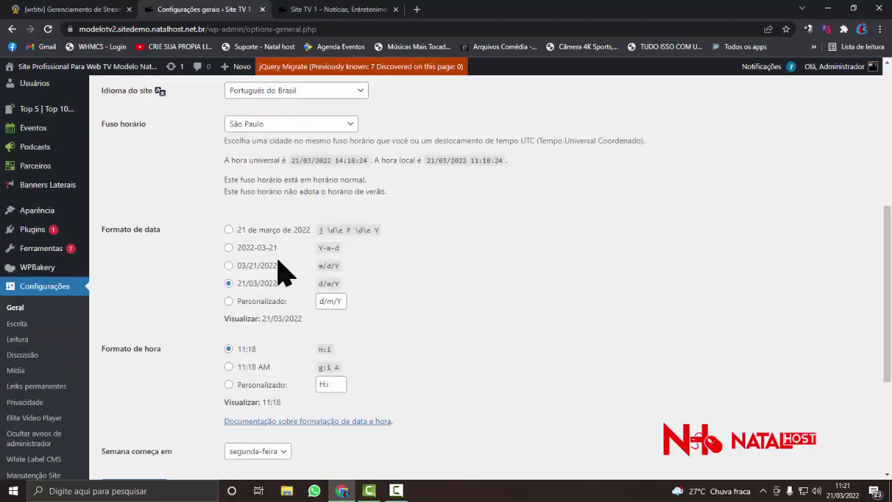
left_click(229, 230)
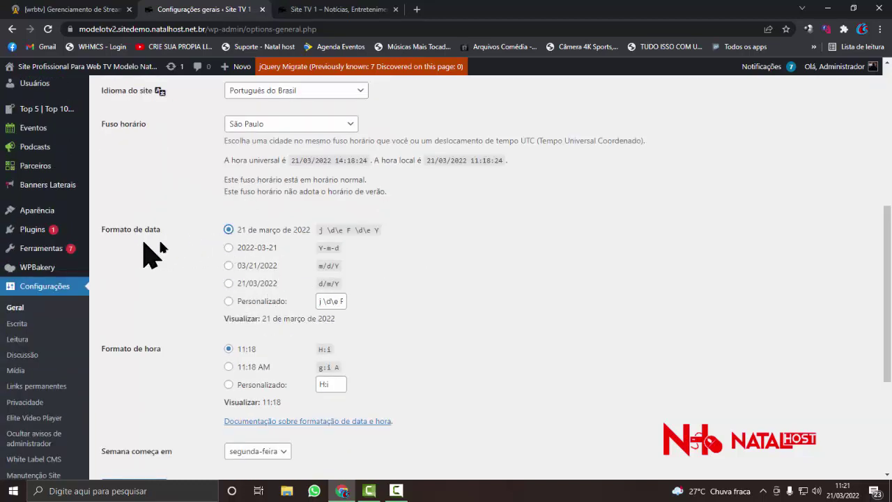
scroll(278, 265, "down", 1)
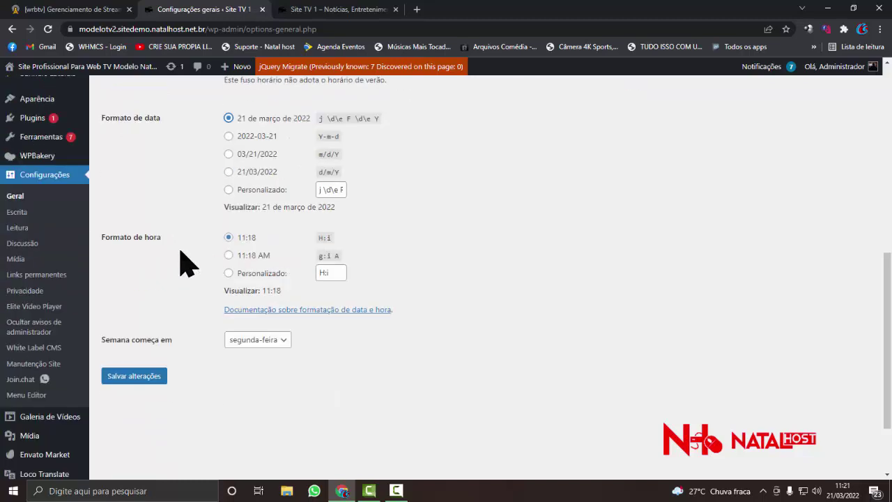
scroll(209, 272, "down", 1)
scroll(223, 279, "down", 1)
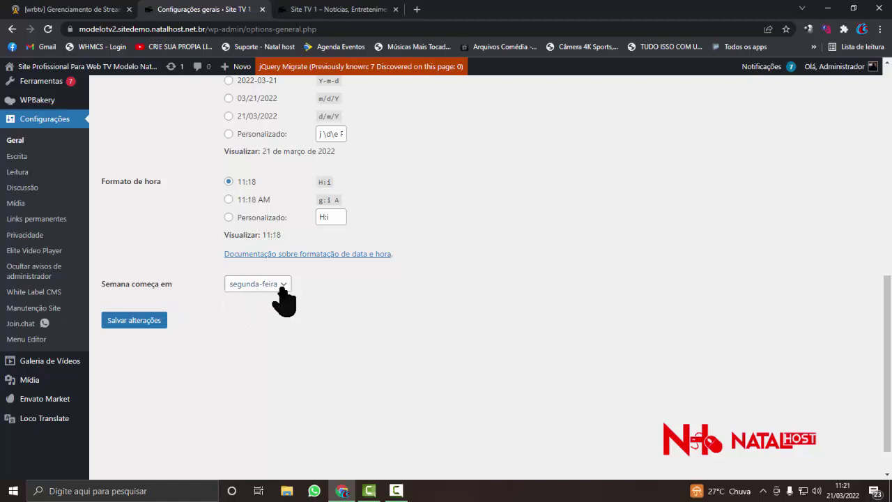
- Save the general settings and select the pending admin e-mail change notice
left_click(121, 325)
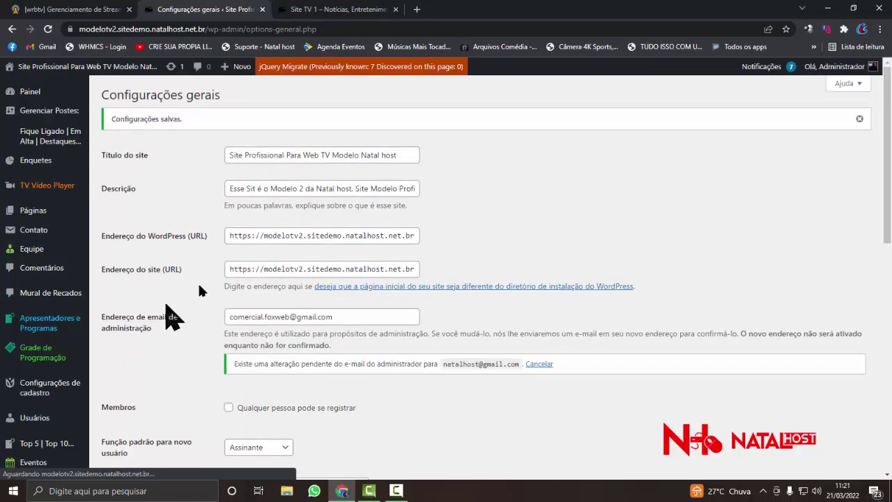
scroll(299, 229, "down", 3)
scroll(293, 226, "down", 1)
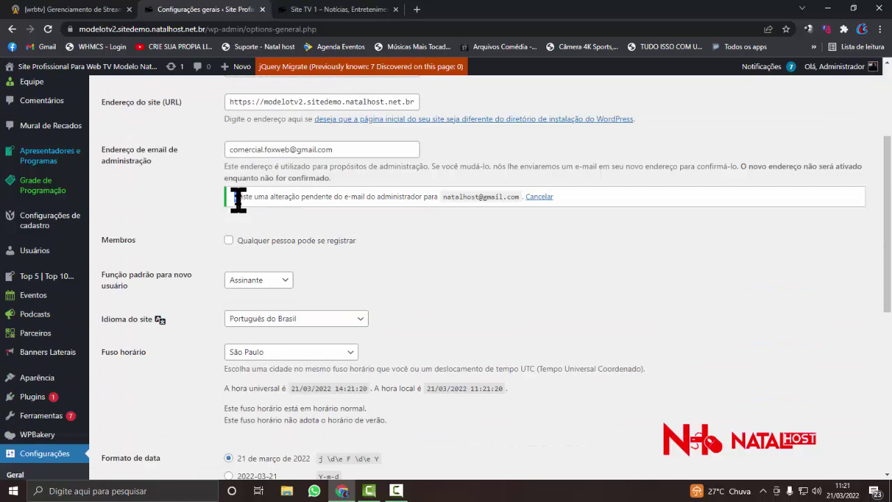
left_click_drag(235, 197, 409, 198)
left_click_drag(433, 197, 512, 197)
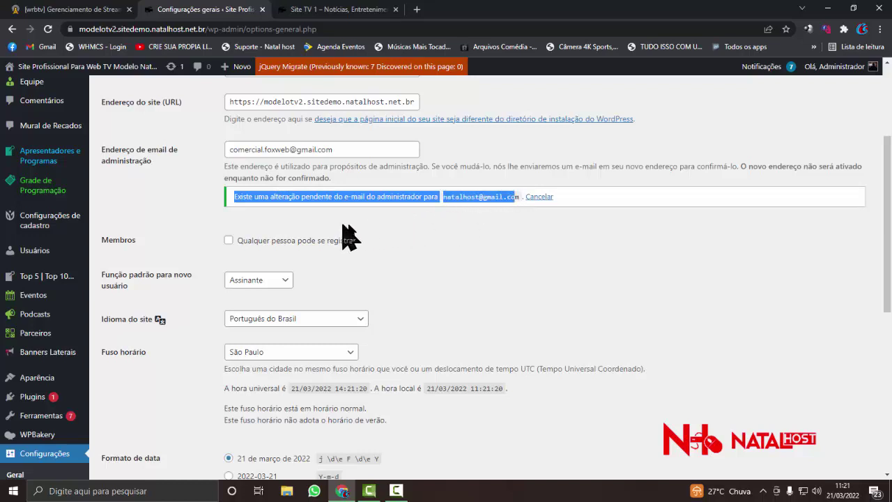
left_click(562, 236)
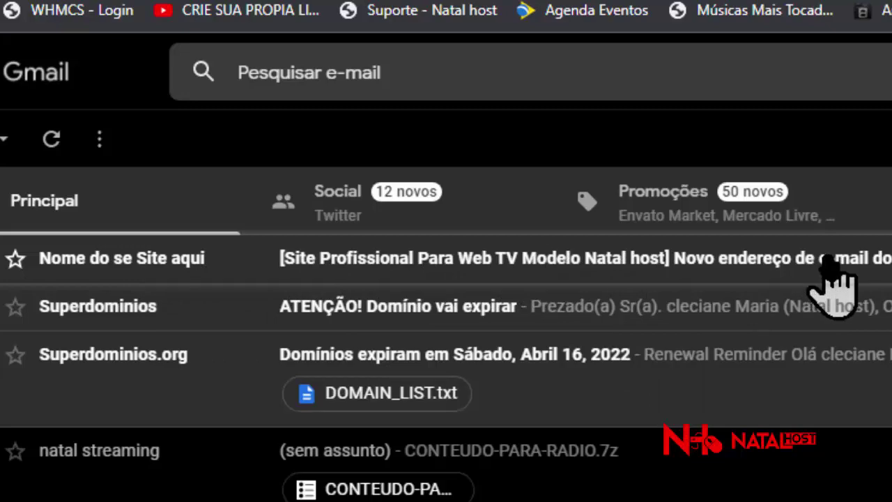
- Open the 'Novo endereço de e-mail do administrador' message and follow its confirmation link
left_click(828, 262)
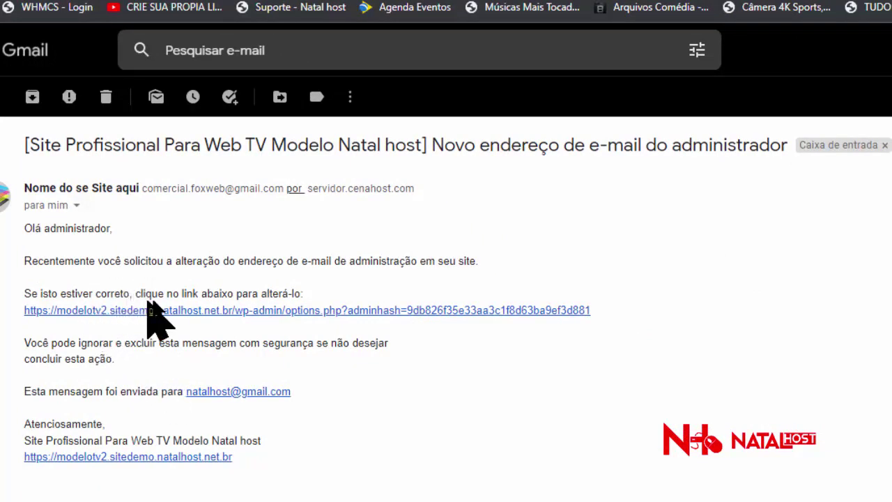
left_click(120, 310)
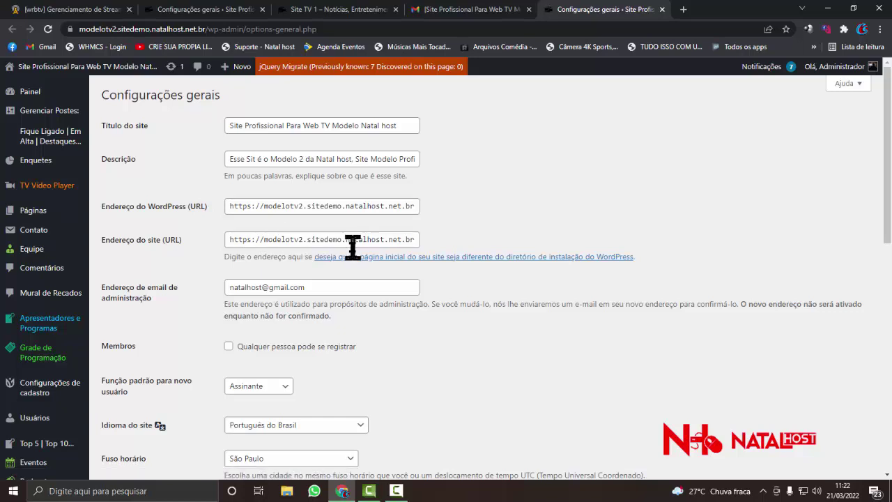
- Go back to the earlier General Settings tab and reload it with Recarregar
scroll(353, 248, "down", 1)
triple_click(316, 232)
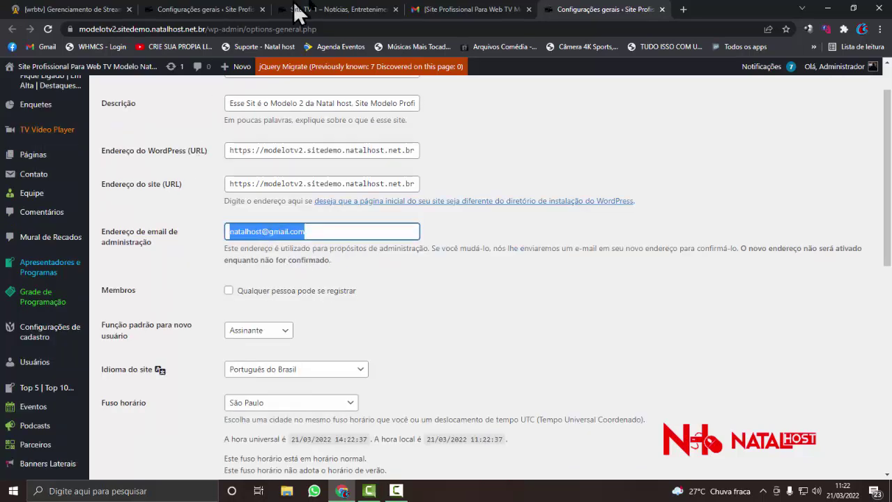
left_click(356, 13)
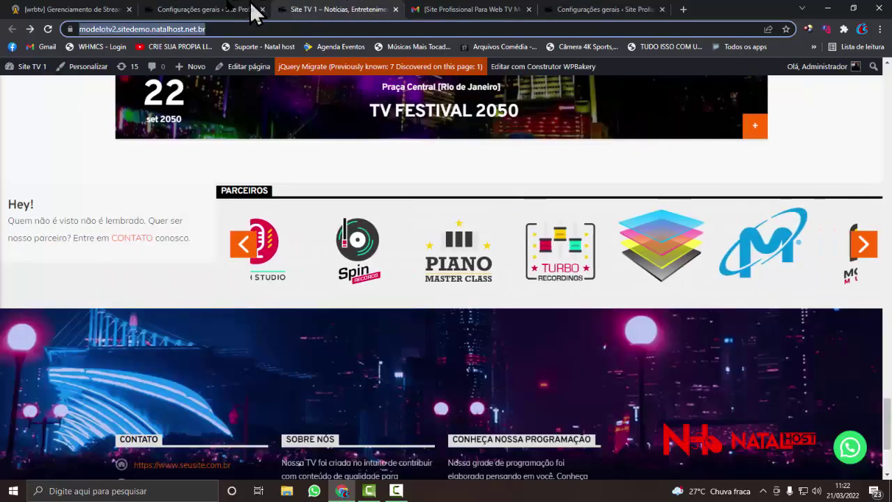
left_click(252, 13)
right_click(179, 203)
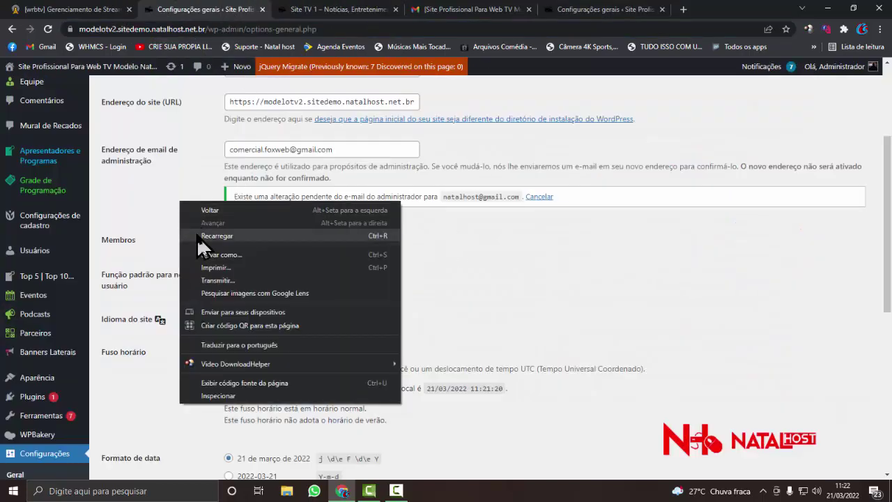
left_click(197, 235)
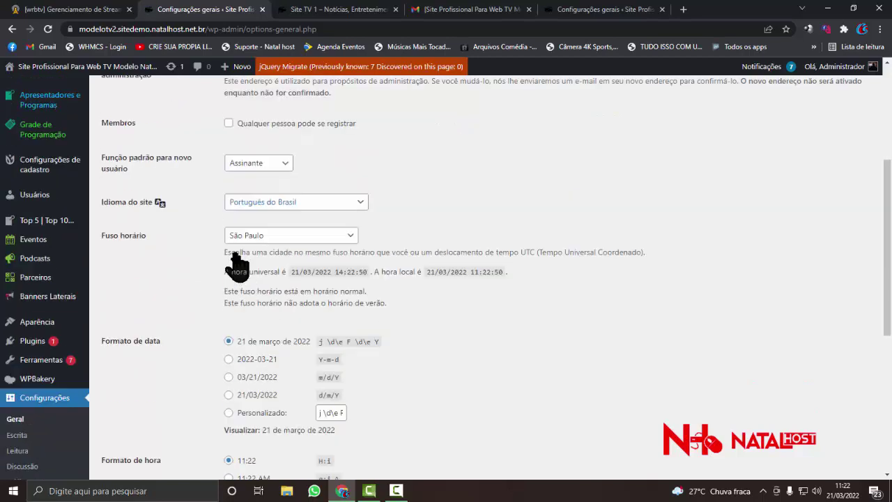
- Check that the Administration Email field now shows the confirmed new address
scroll(237, 264, "up", 2)
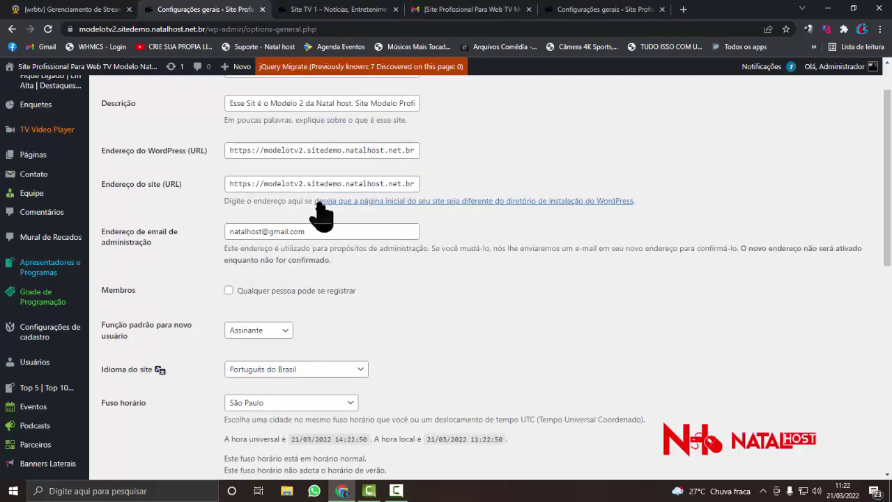
triple_click(316, 231)
scroll(310, 257, "down", 1)
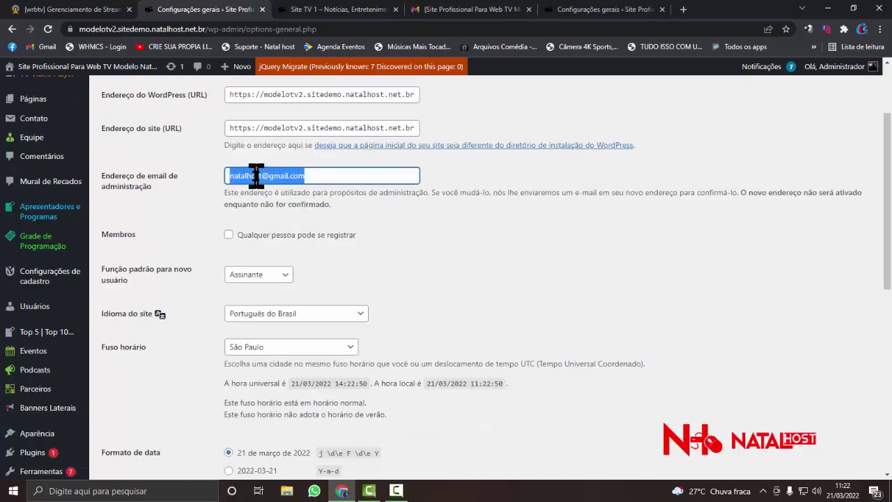
left_click(320, 176)
key("ctrl+shift+Left")
key("ctrl+shift+Left")
key("ctrl+shift+Left")
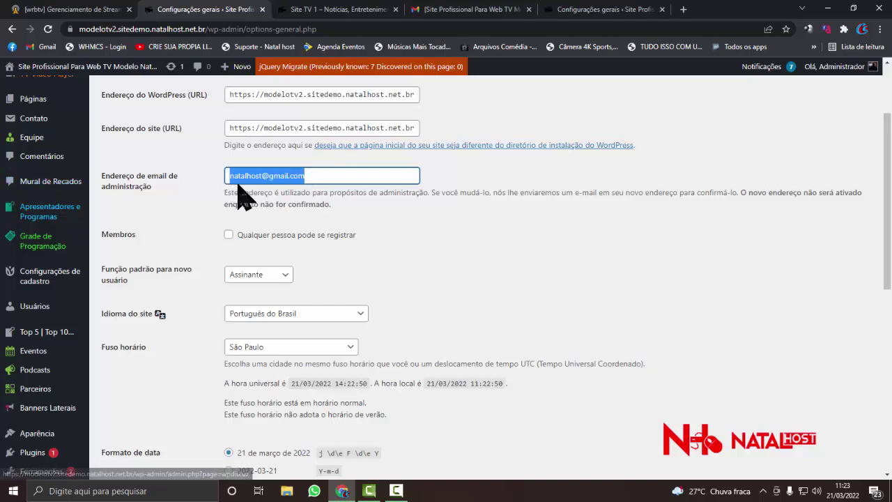
left_click(337, 177)
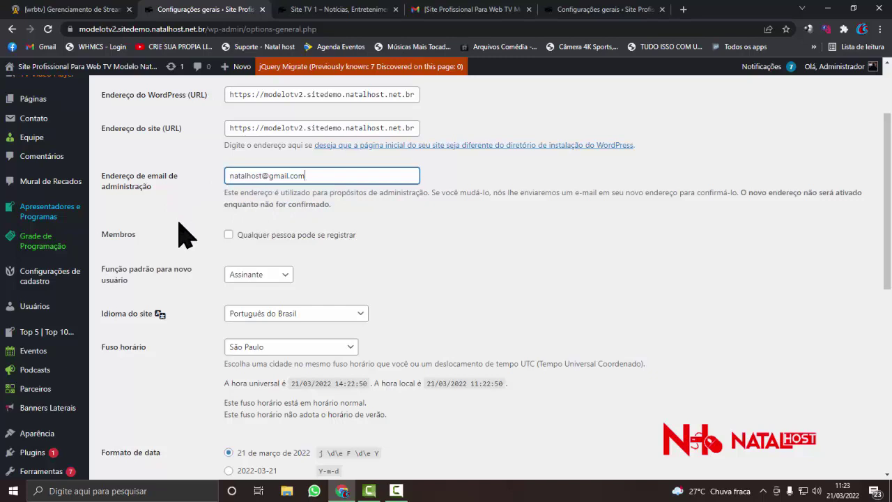
scroll(109, 214, "down", 3)
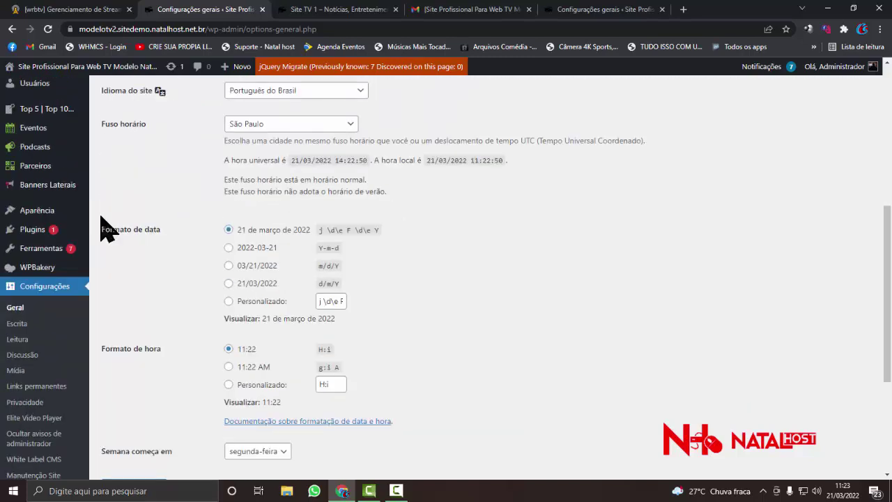
scroll(106, 230, "up", 2)
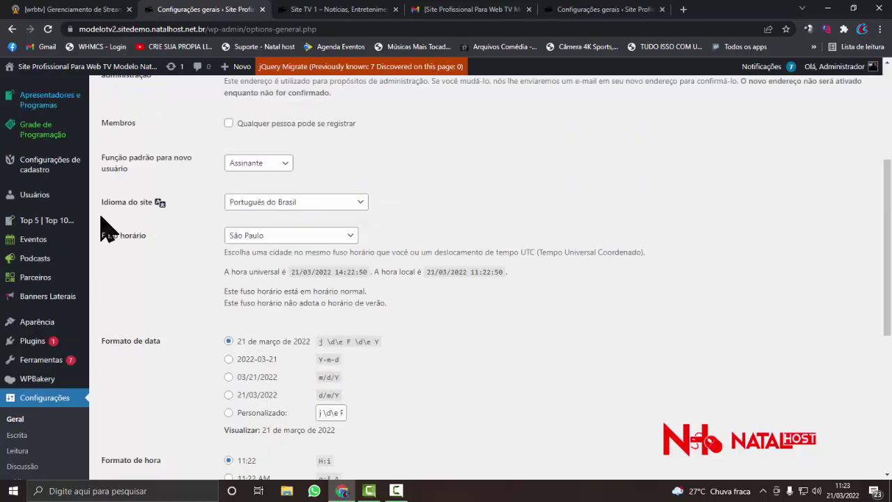
scroll(105, 227, "up", 4)
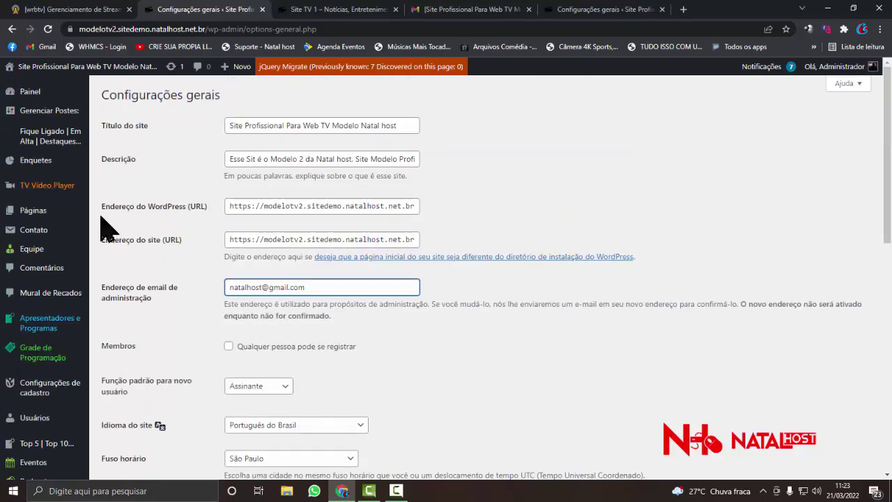
- Open Player Padrão in TV Video Player and browse its Configurações do Player sections
left_click(50, 194)
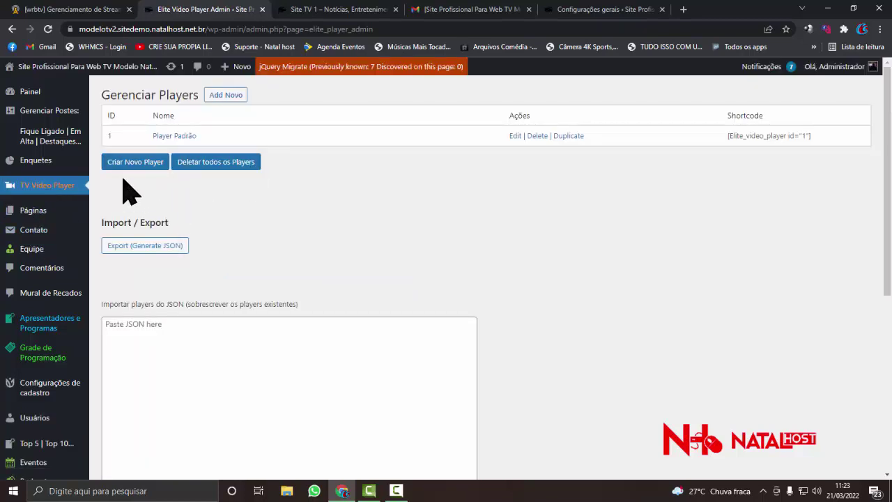
scroll(129, 187, "down", 1)
scroll(174, 150, "up", 1)
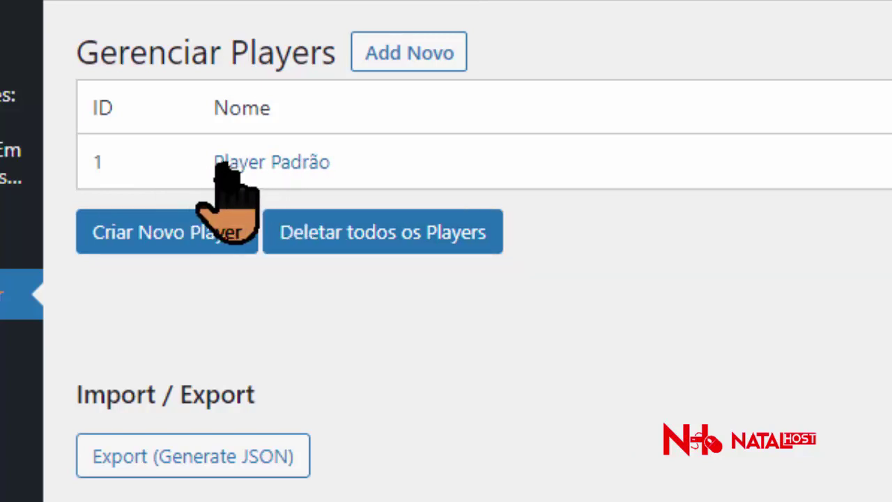
left_click(230, 162)
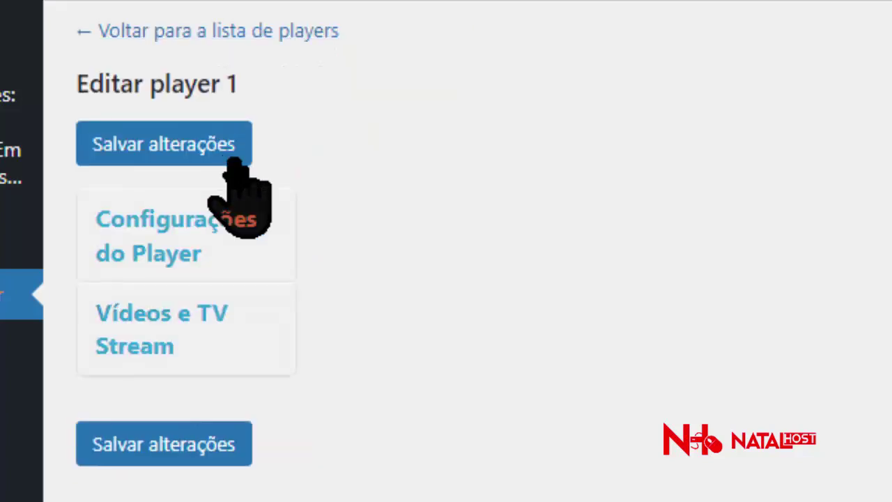
left_click(240, 202)
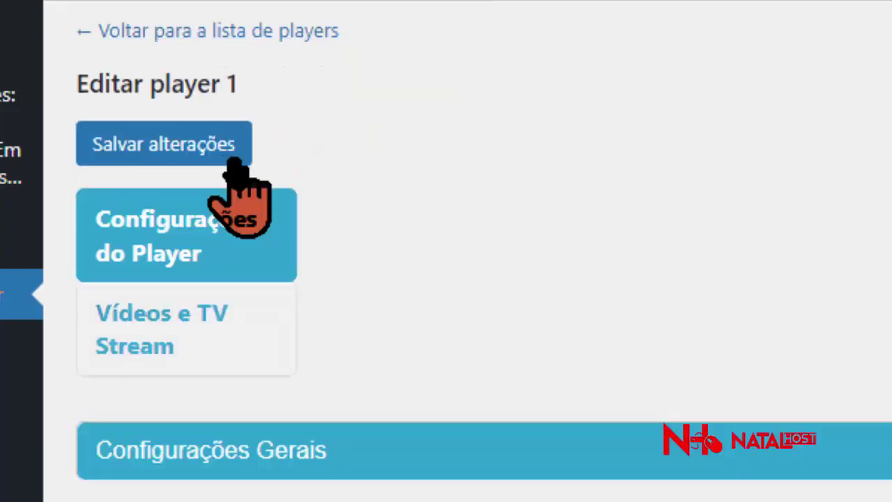
scroll(432, 209, "down", 5)
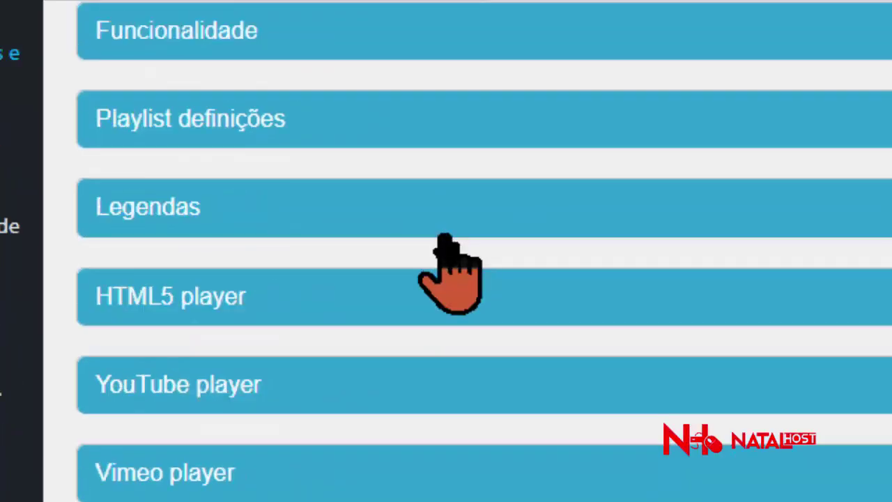
scroll(435, 239, "down", 3)
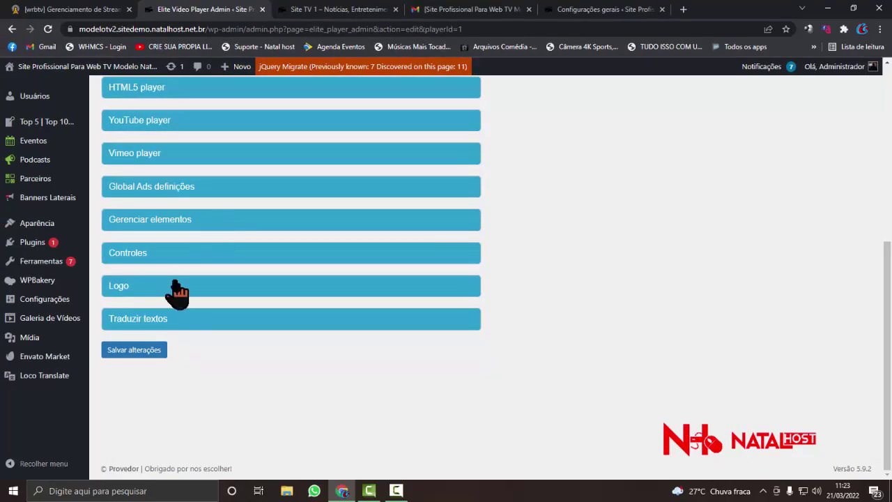
scroll(171, 296, "up", 1)
scroll(171, 293, "up", 3)
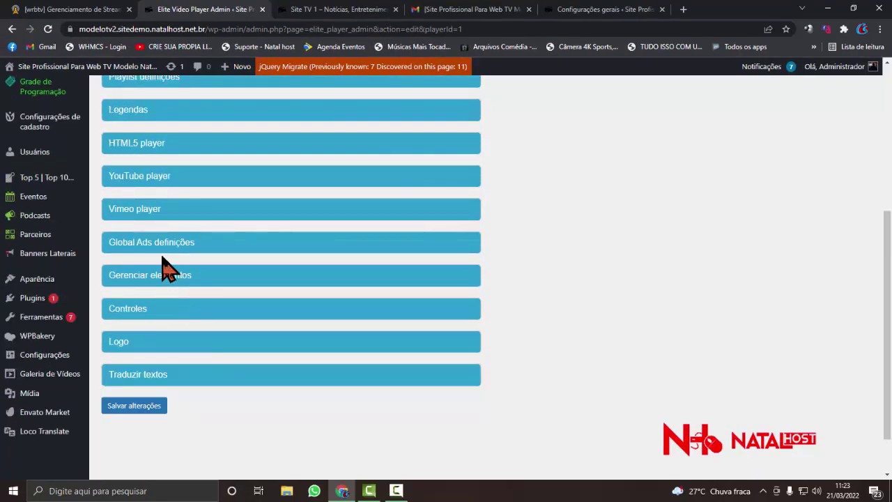
scroll(164, 268, "up", 3)
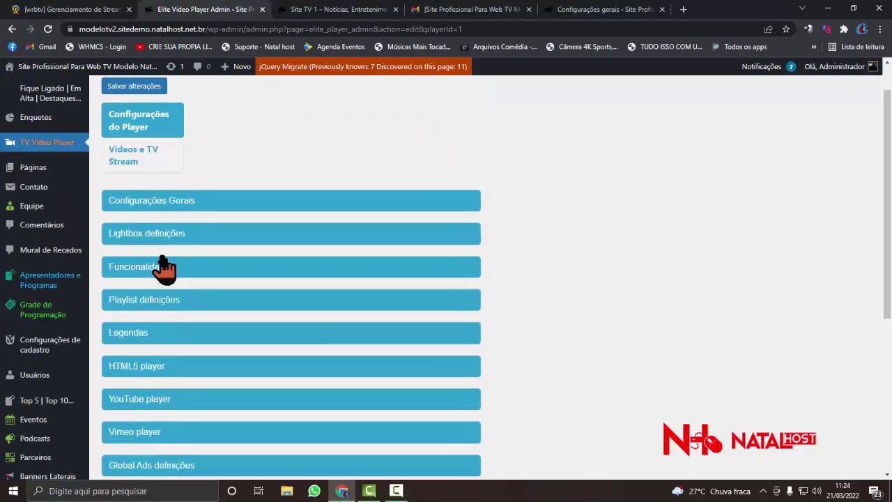
left_click(334, 10)
scroll(273, 224, "up", 15)
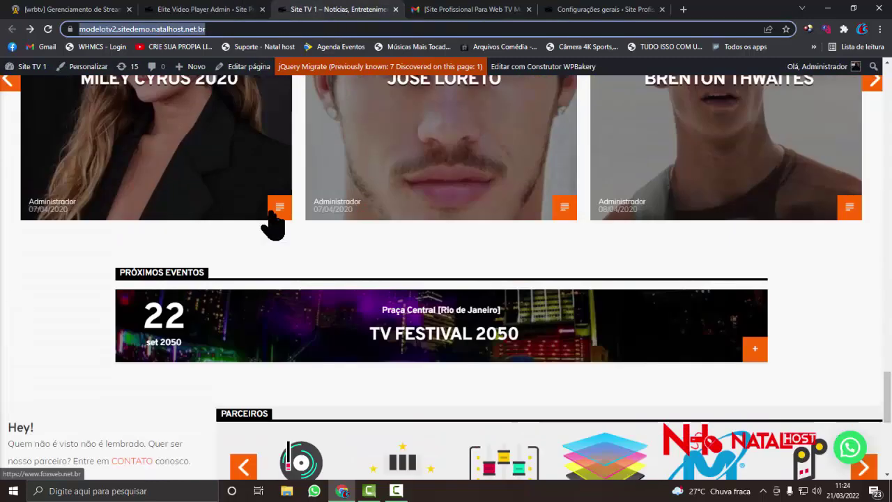
scroll(272, 225, "up", 15)
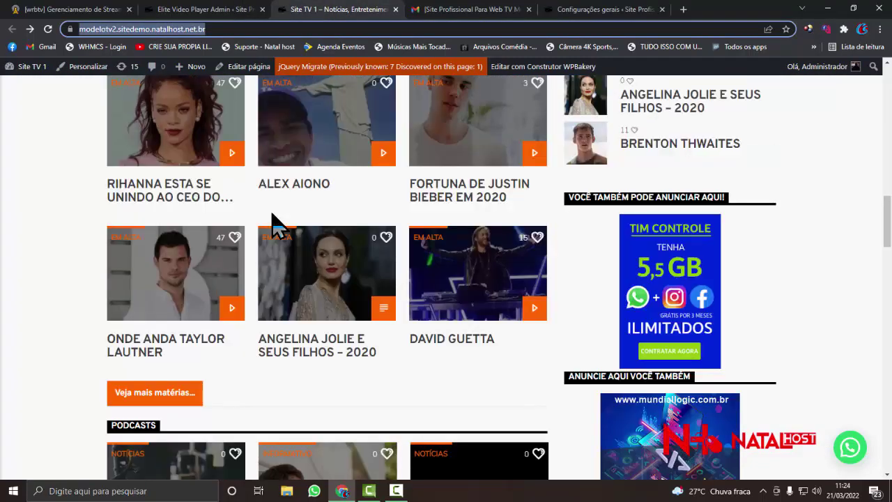
scroll(357, 189, "up", 3)
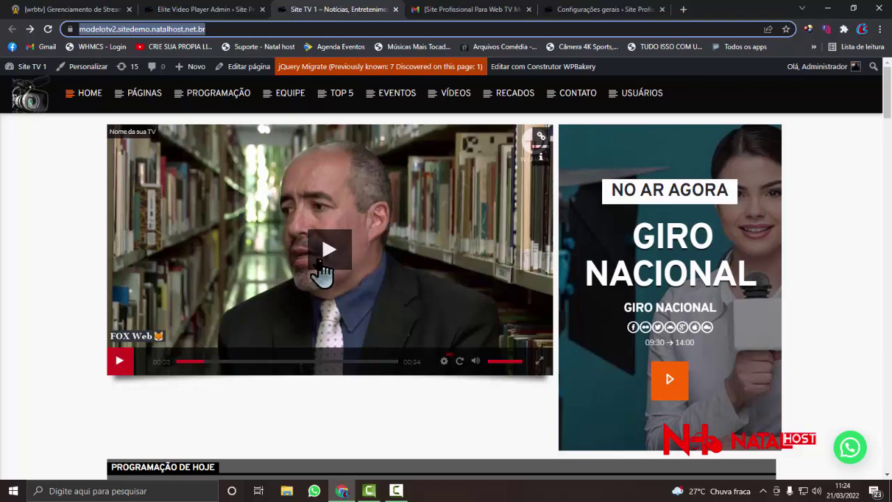
left_click(197, 11)
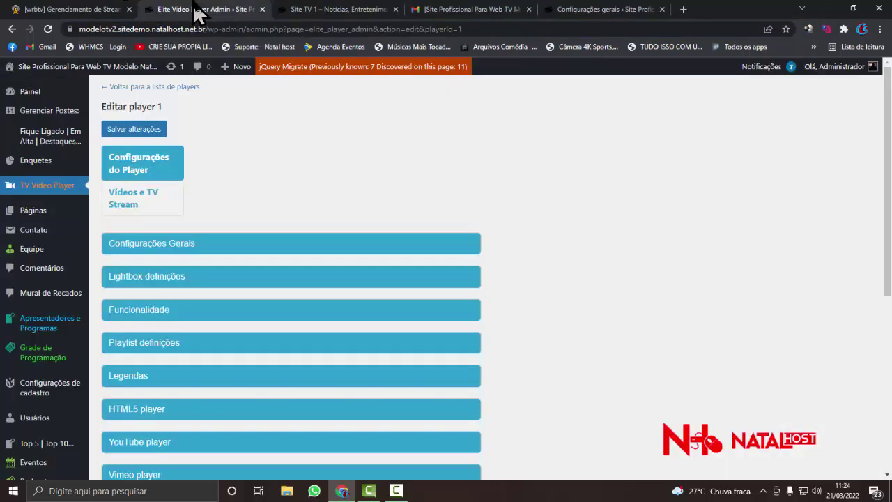
- Expand the first video's settings and keep the HTML5 (self-hosted) player type
left_click(136, 205)
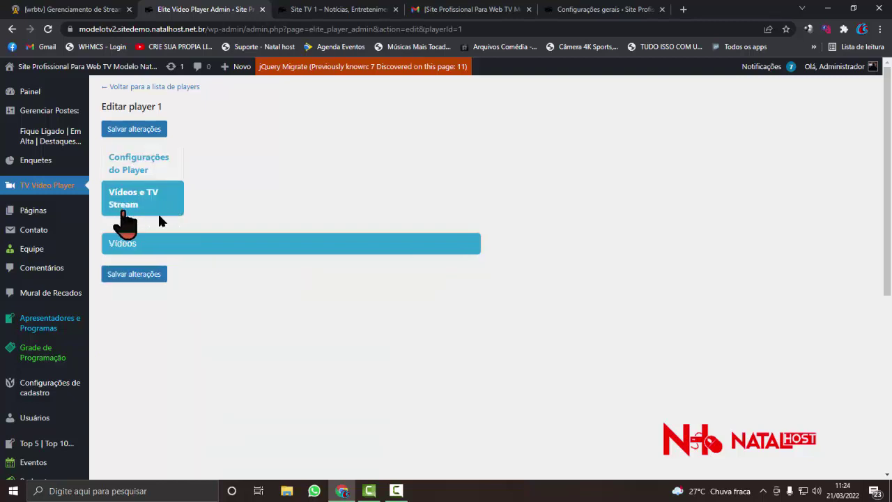
scroll(161, 223, "down", 2)
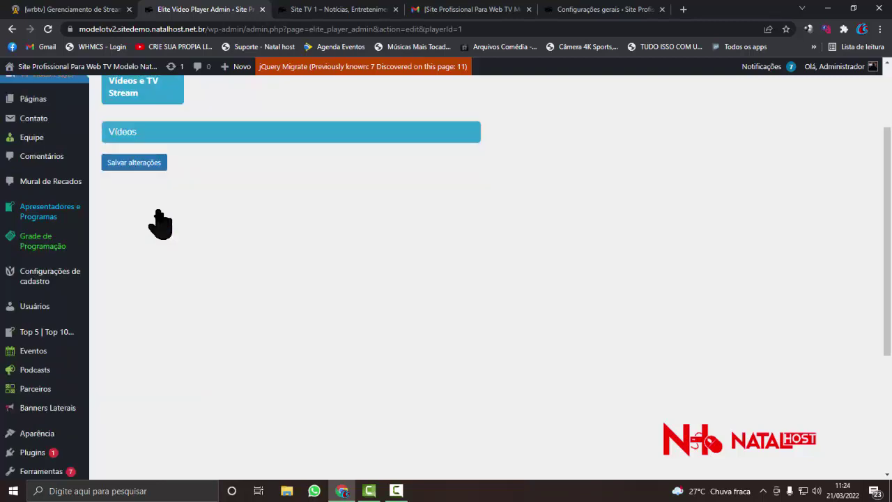
scroll(167, 209, "up", 1)
left_click(170, 193)
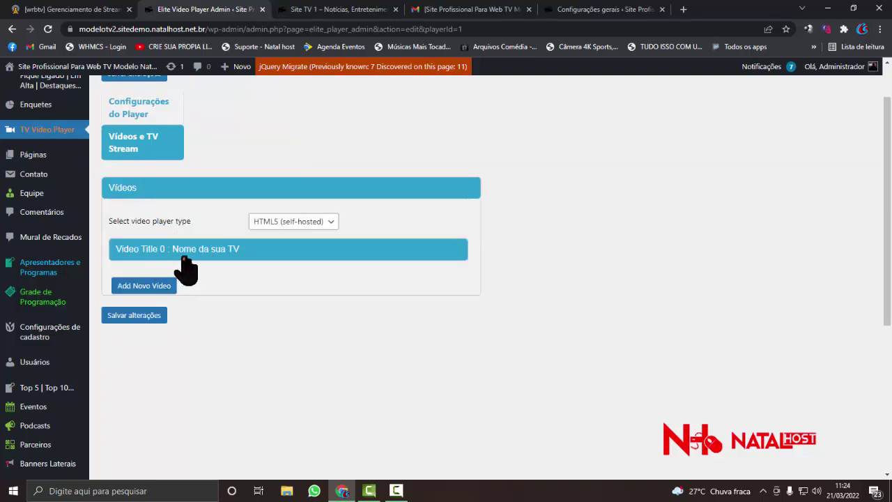
left_click(182, 254)
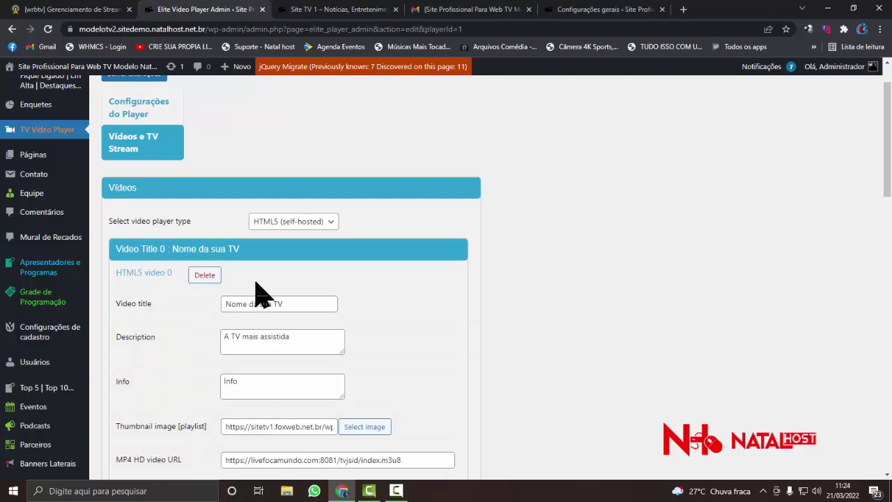
left_click(321, 223)
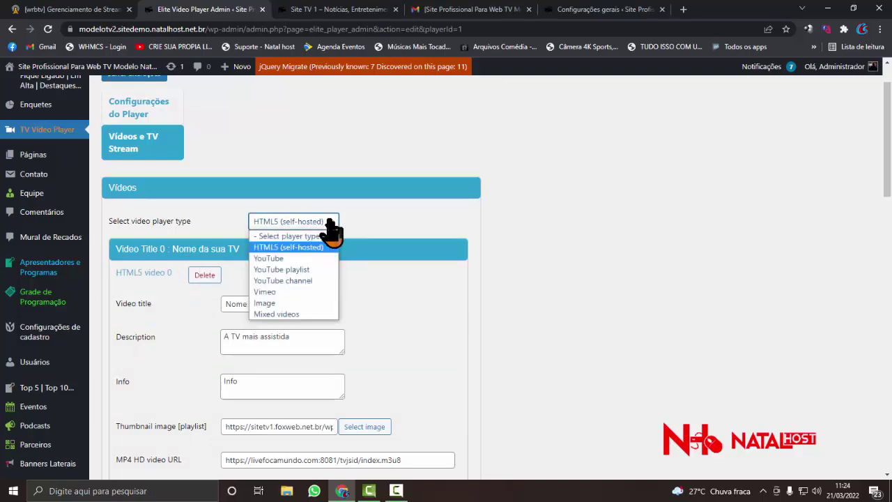
left_click(331, 224)
scroll(213, 271, "down", 1)
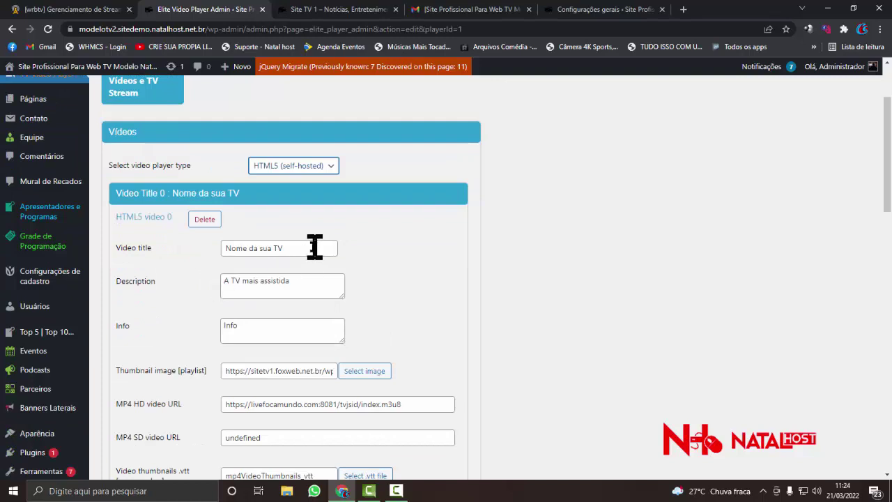
- Set video 0's title to 'Web Tv Profissional' and paste it into the Description
left_click_drag(315, 247, 197, 254)
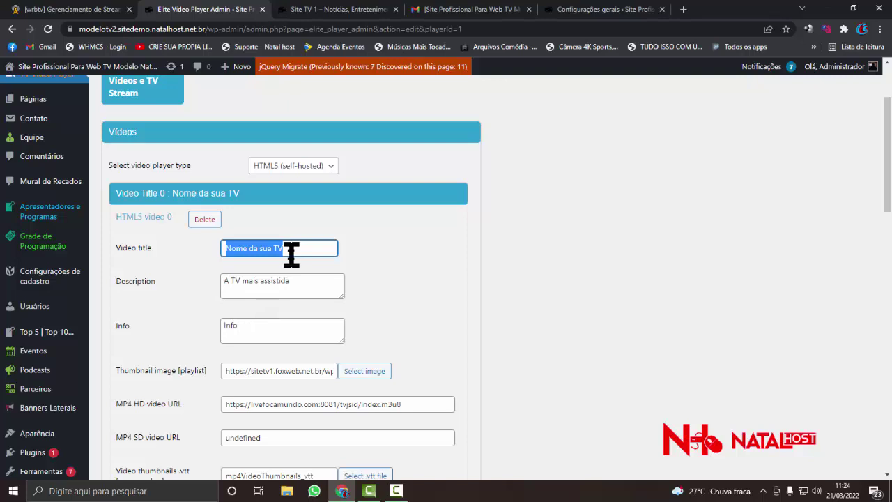
type("Web TV Profissional")
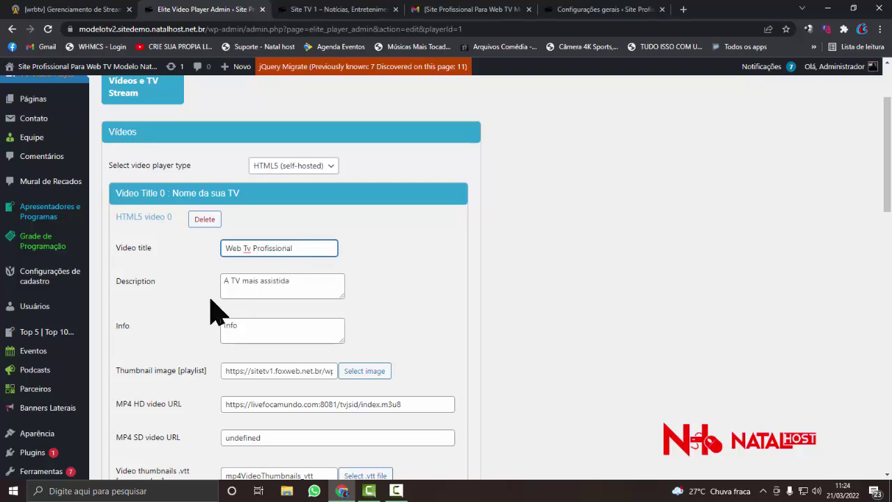
triple_click(252, 248)
right_click(245, 248)
left_click(239, 249)
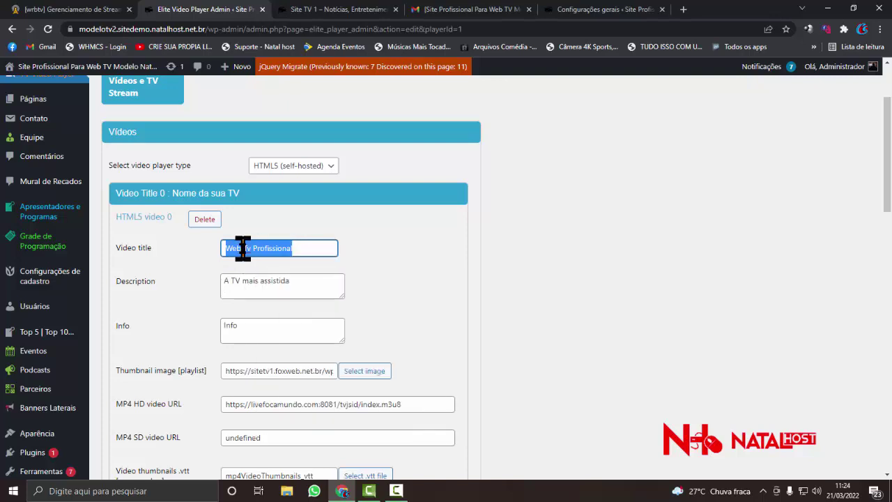
right_click(244, 249)
left_click(298, 289)
left_click(255, 285)
triple_click(255, 285)
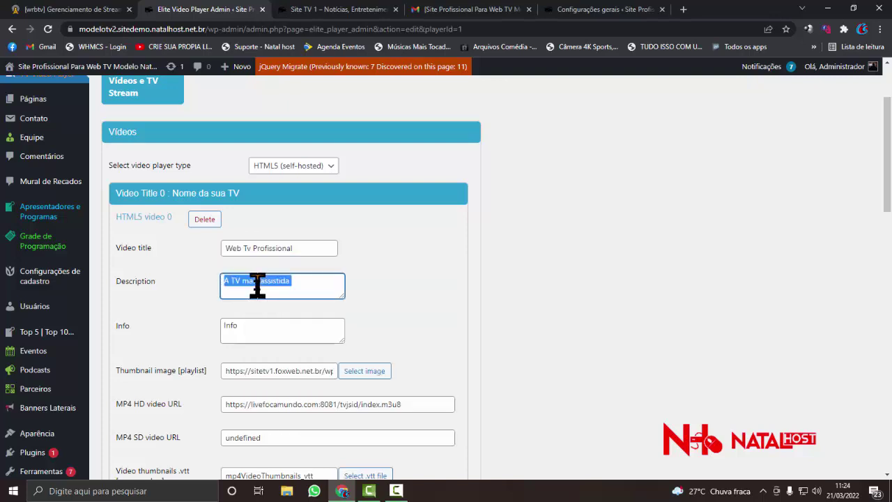
right_click(257, 286)
left_click(282, 338)
- Select the thumbnail image URL and bring up the browser's page context menu
scroll(282, 338, "down", 2)
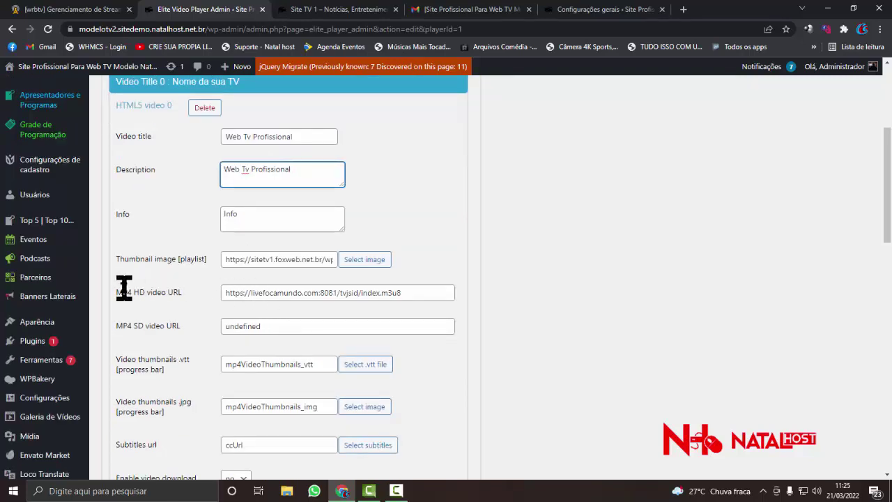
triple_click(282, 259)
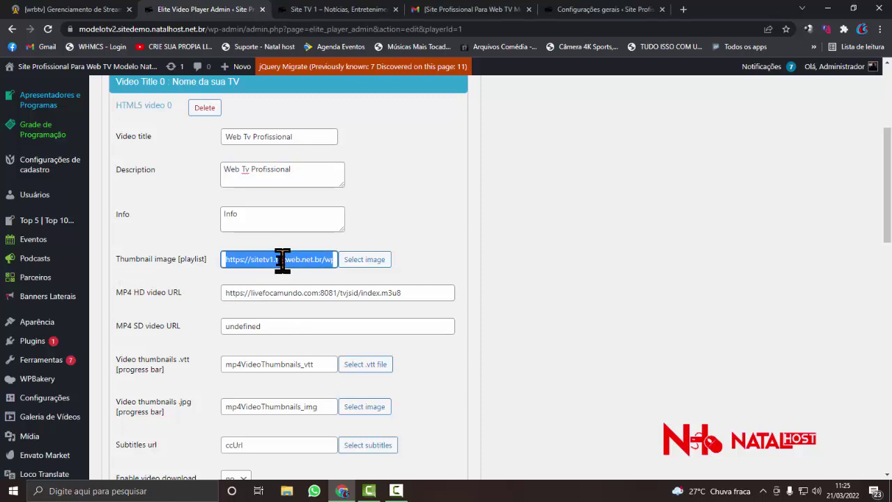
left_click(279, 260)
right_click(139, 261)
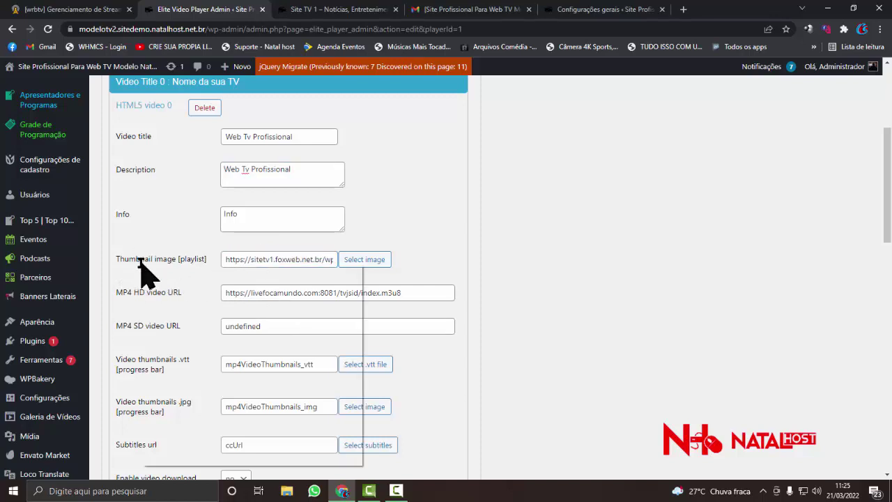
left_click(148, 244)
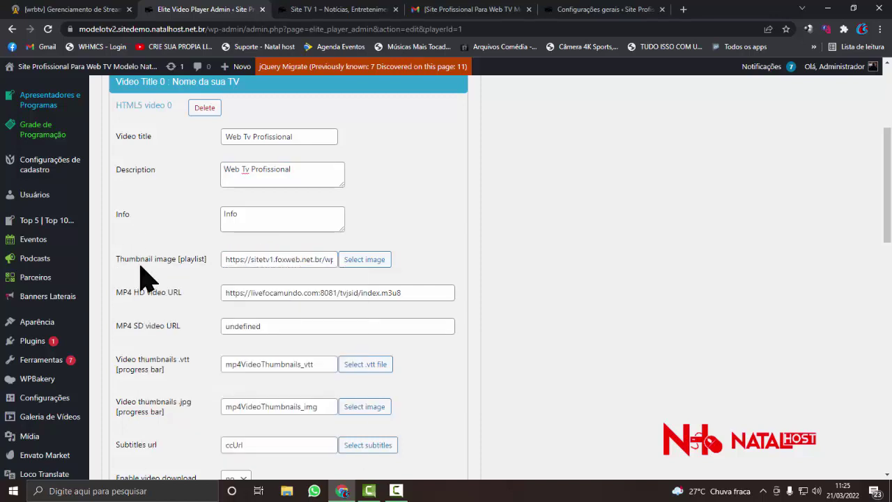
right_click(141, 259)
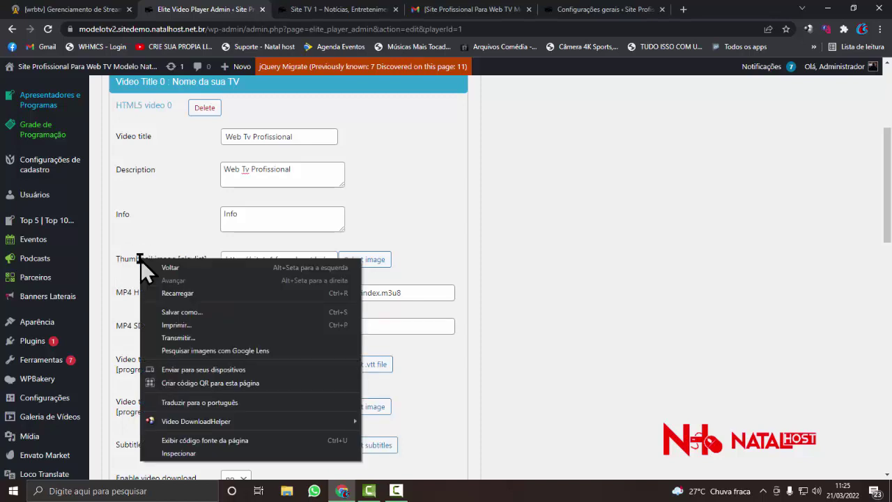
- Translate the player admin page into Portuguese
left_click(190, 403)
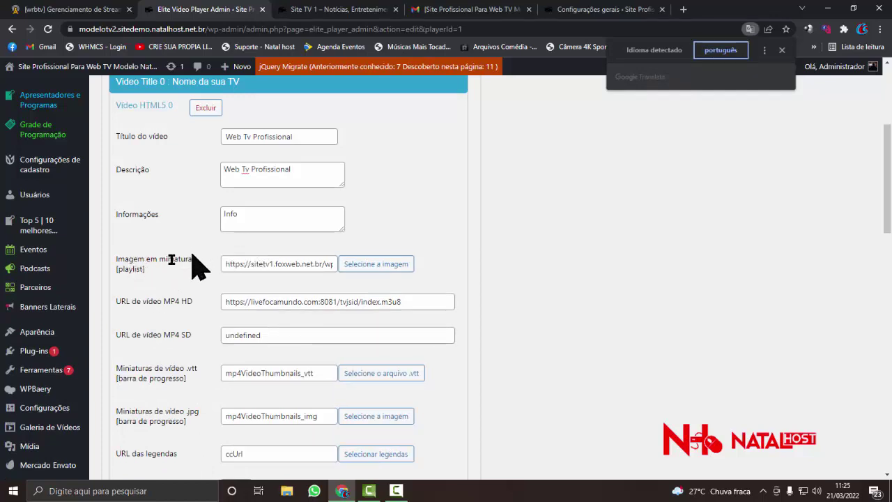
triple_click(238, 262)
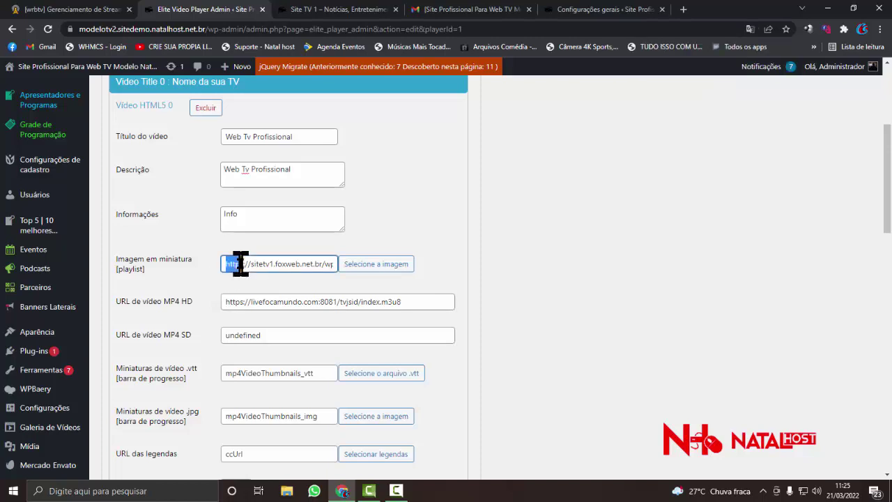
left_click(248, 262)
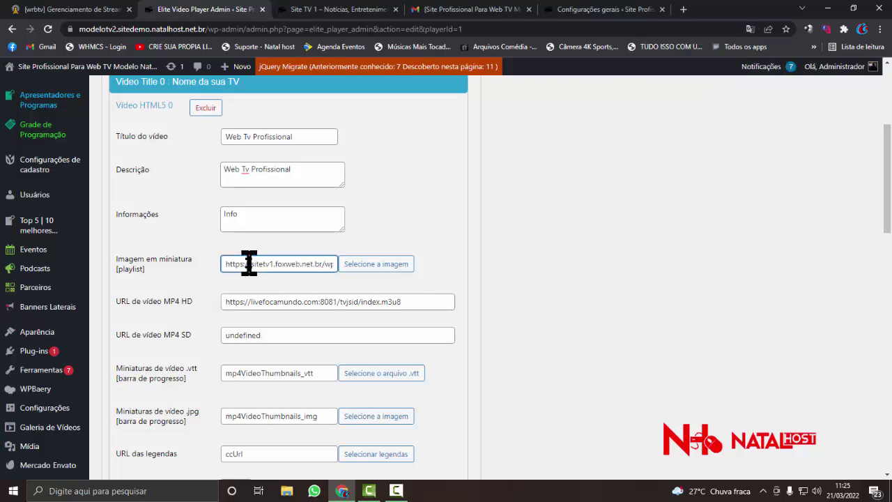
left_click(248, 263)
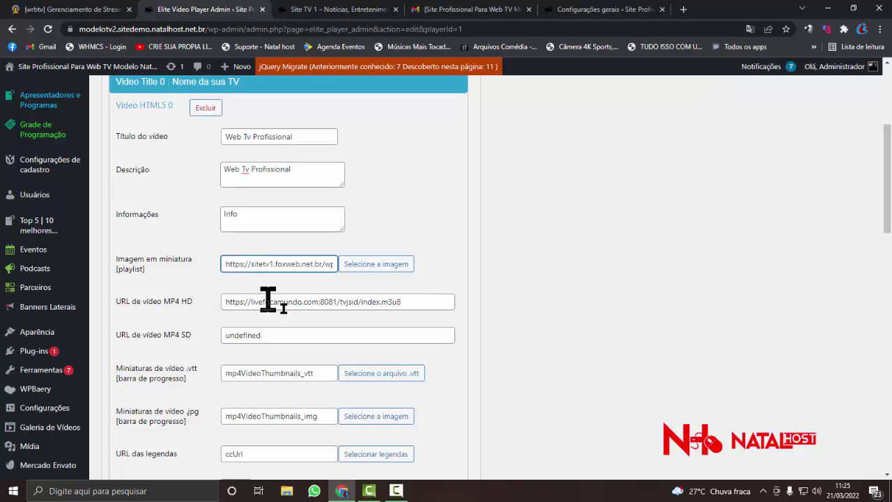
- Upload WEB RÁDIO BRASIL YV.png from the H: logo folder as the playlist thumbnail
left_click(363, 266)
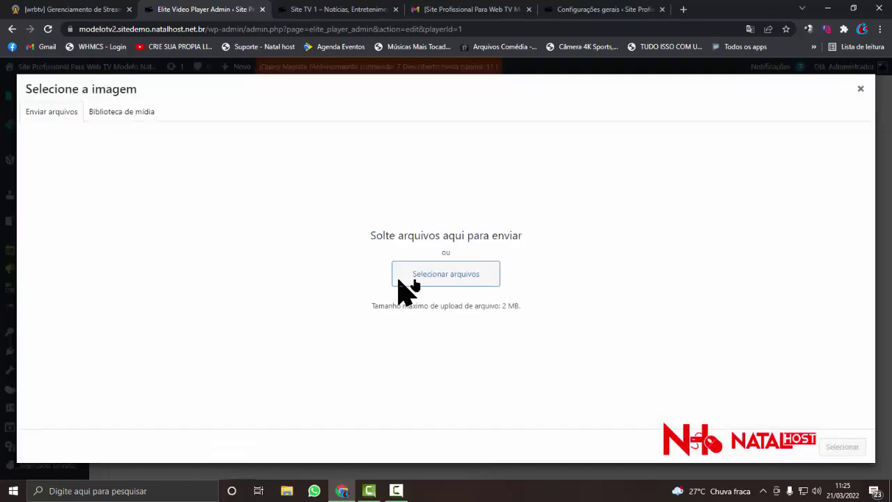
left_click(430, 281)
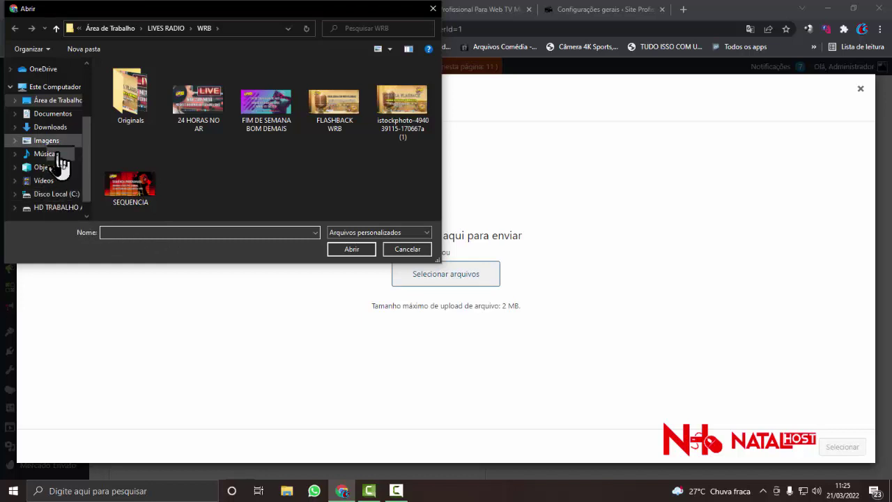
left_click(57, 208)
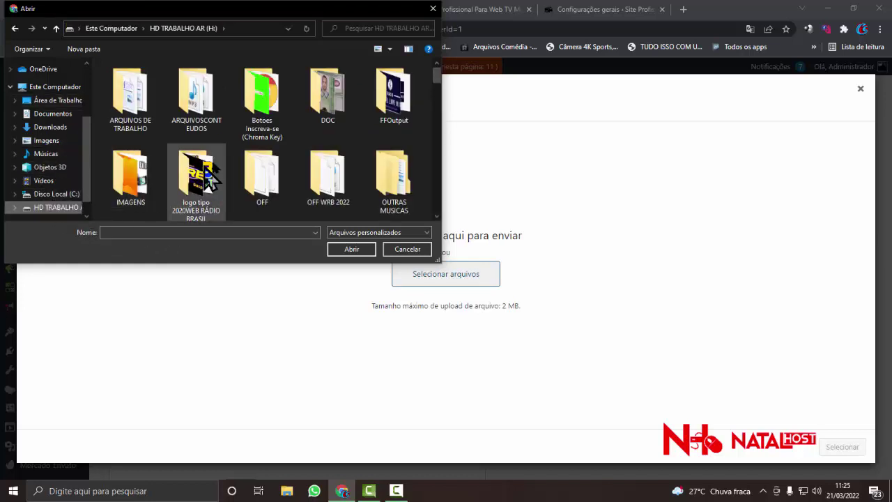
double_click(209, 174)
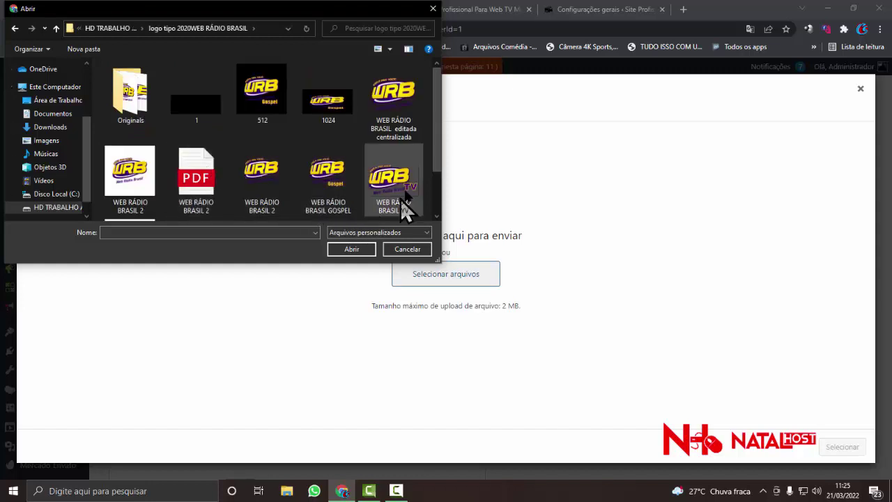
double_click(400, 198)
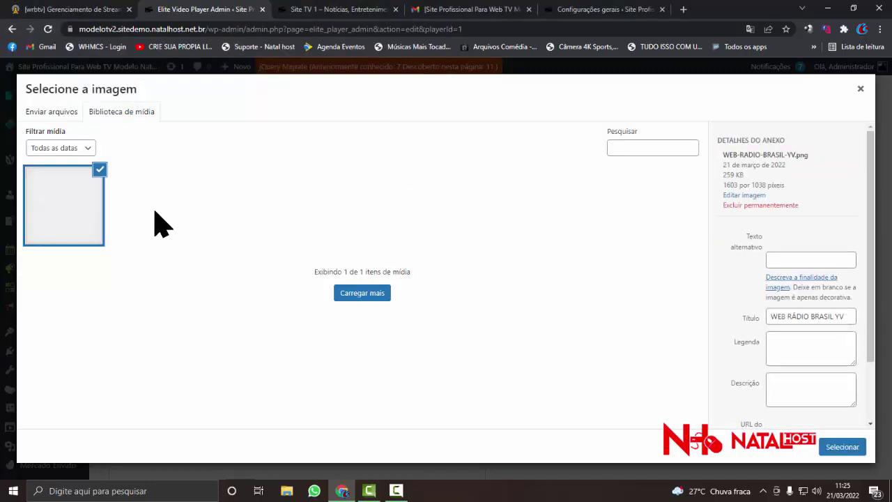
left_click(836, 447)
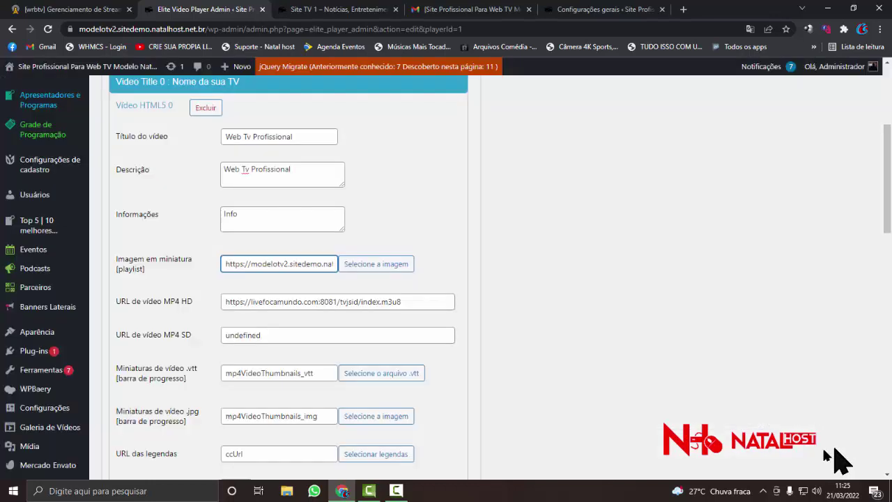
scroll(295, 293, "down", 1)
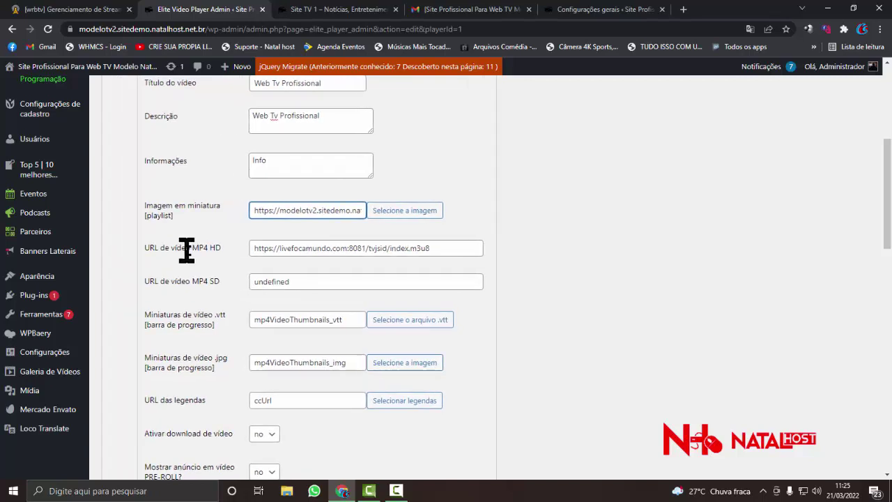
left_click(234, 250)
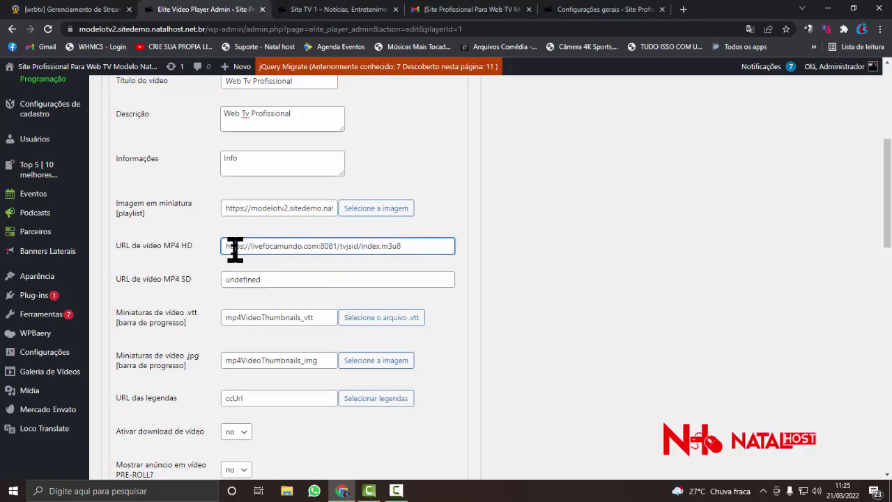
left_click_drag(231, 249, 436, 249)
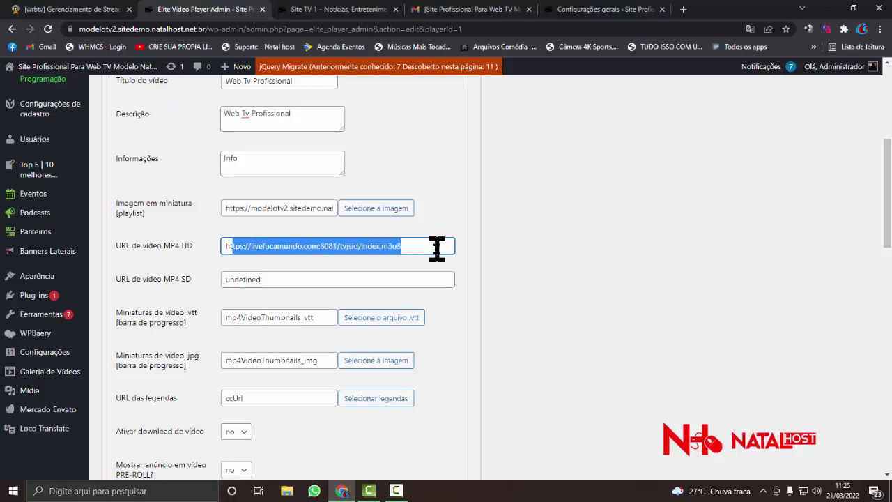
left_click(437, 249)
key("ctrl+a")
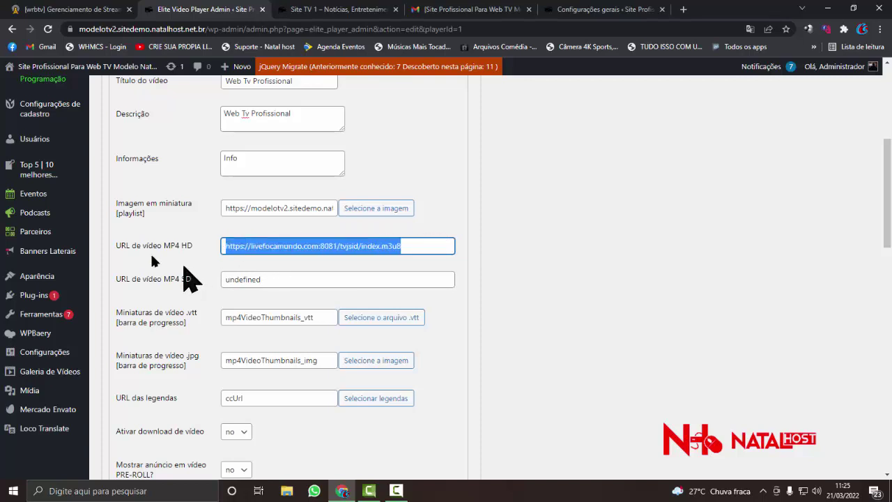
left_click(248, 249)
key("ctrl+a")
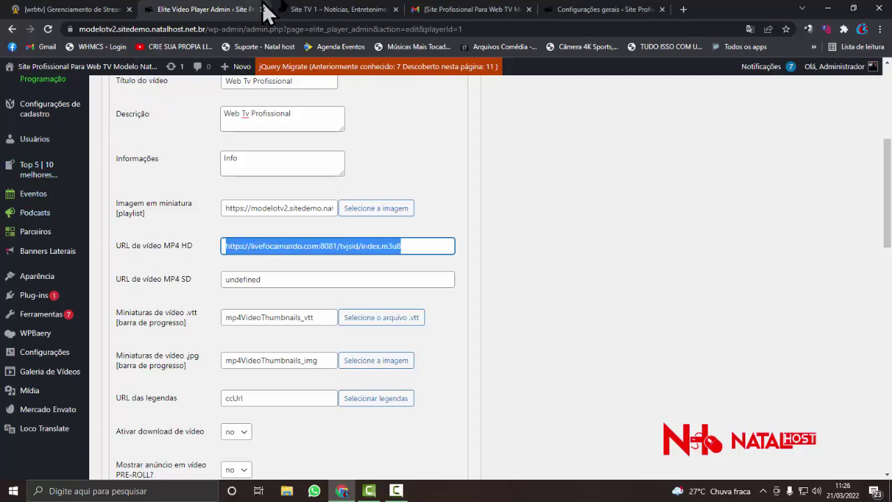
left_click(326, 10)
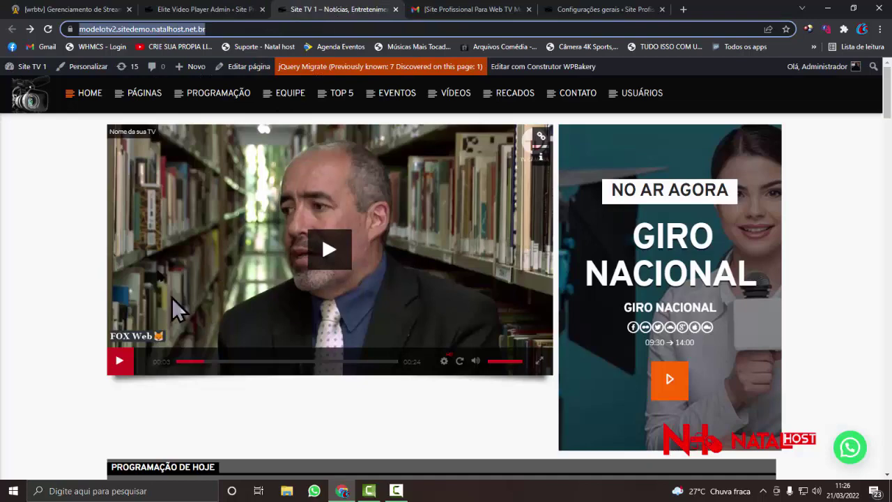
left_click(215, 10)
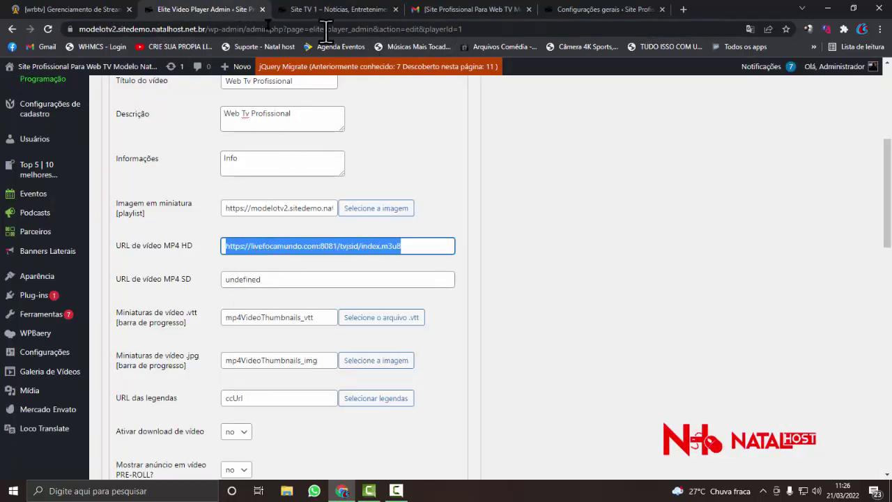
- Show the Link Celulares player codes via Executar Ação > Players
left_click(58, 10)
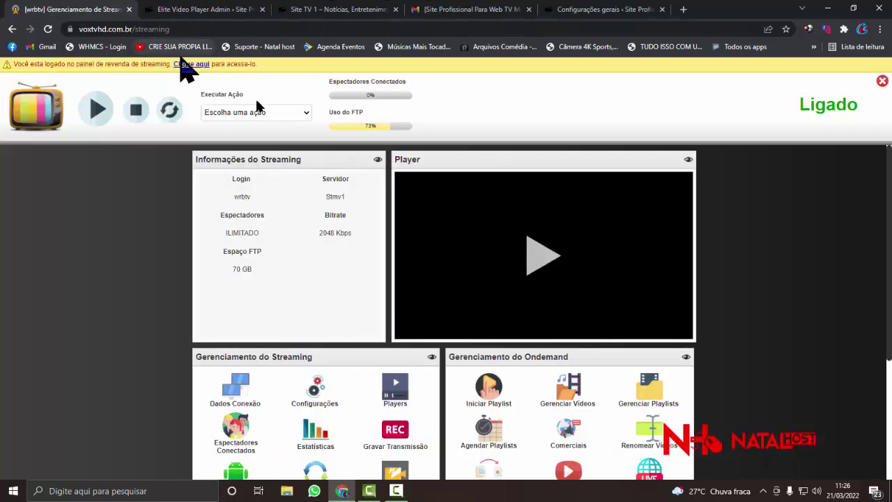
left_click(264, 115)
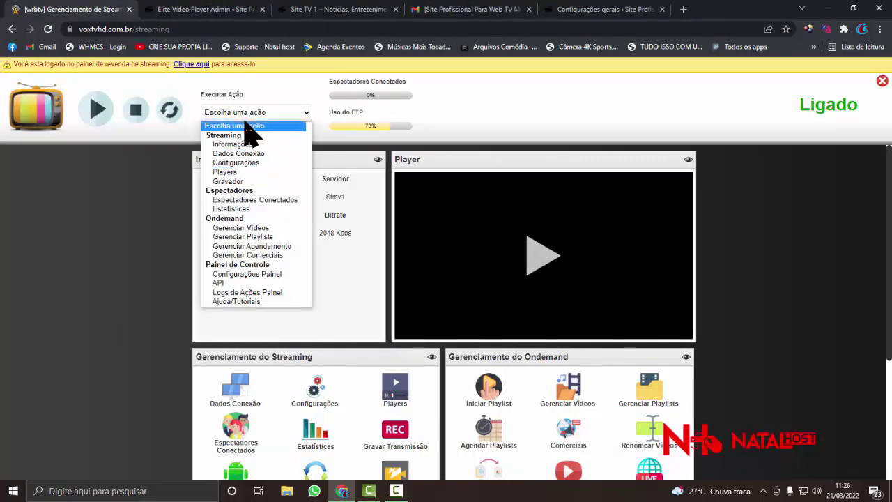
left_click(246, 173)
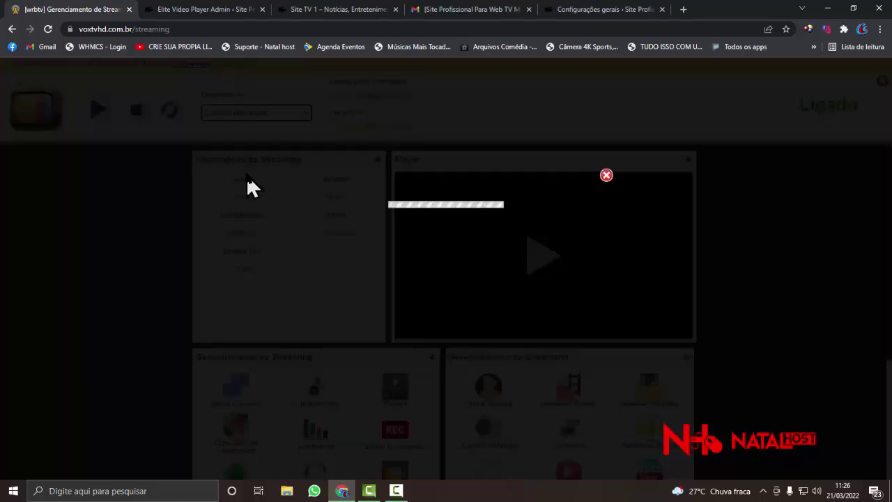
left_click(356, 232)
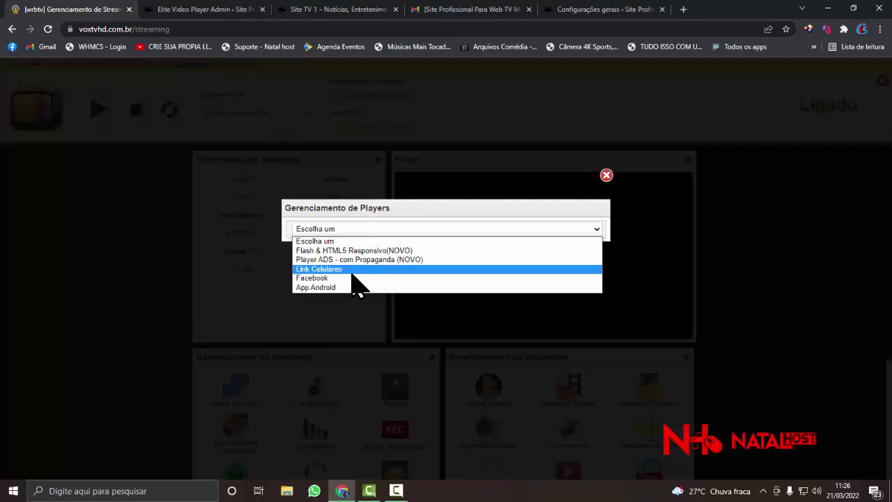
left_click(352, 271)
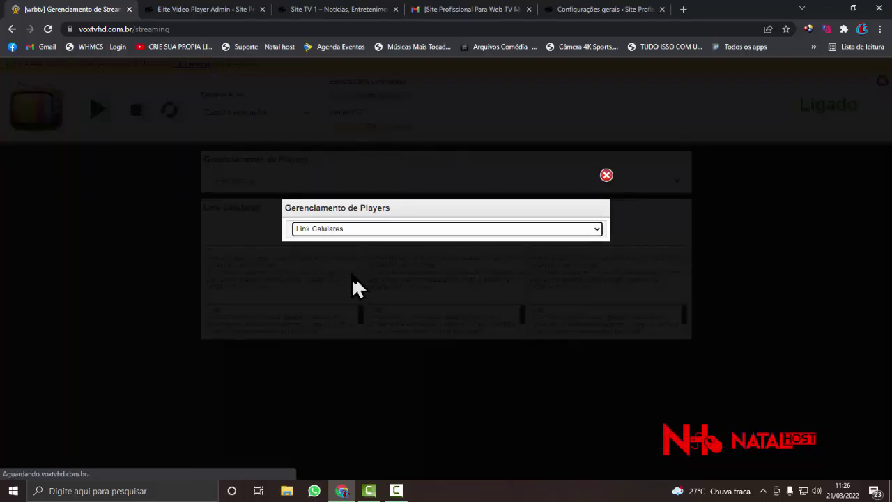
- Copy the whole Android link code
left_click(352, 274)
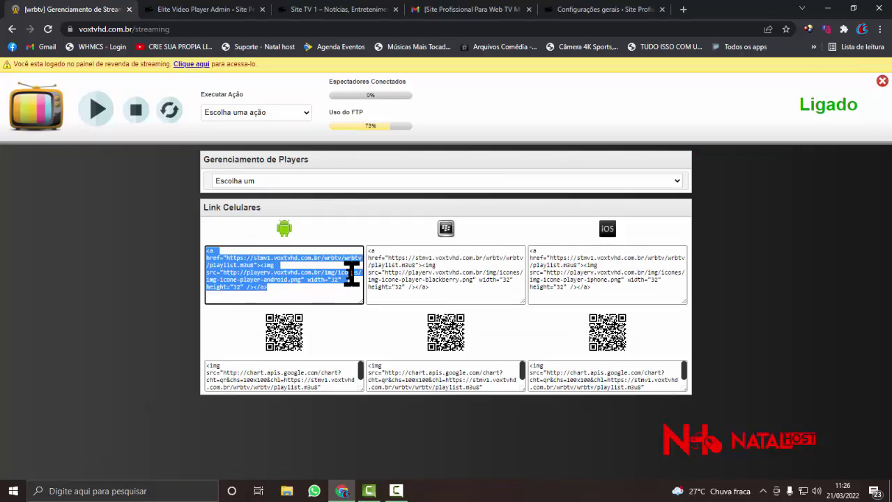
left_click(306, 276)
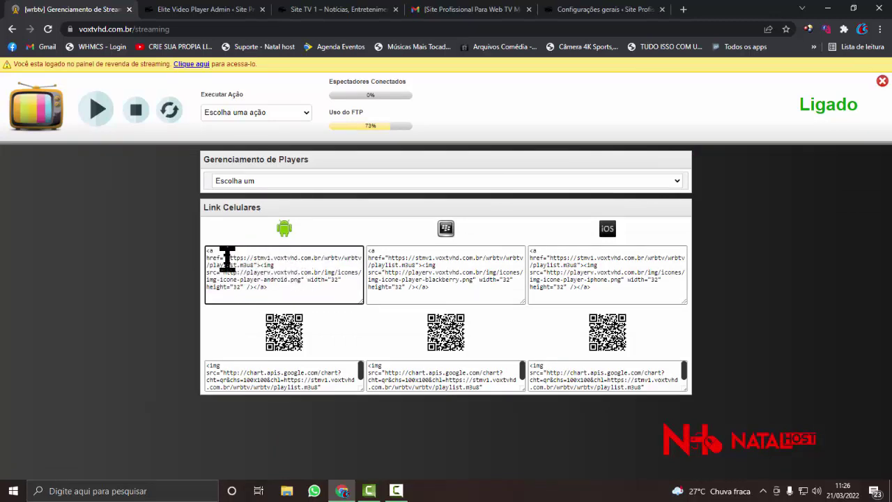
left_click_drag(227, 258, 247, 285)
key("ctrl+a")
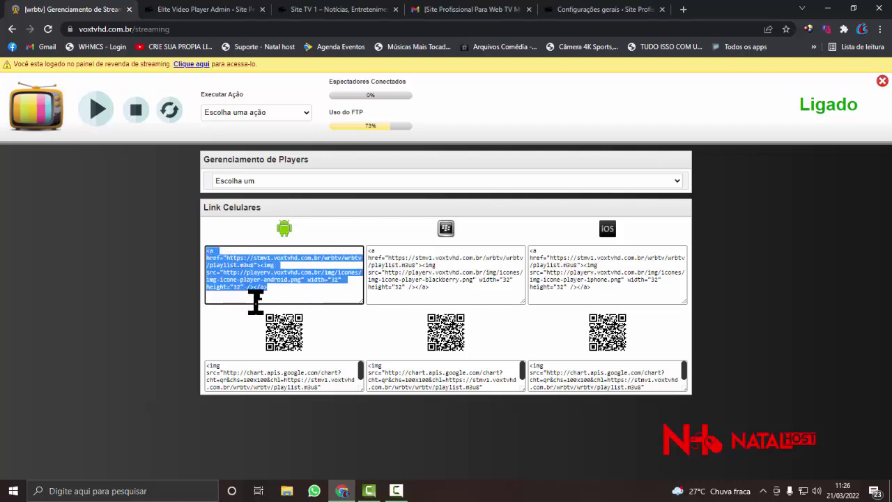
left_click(242, 266)
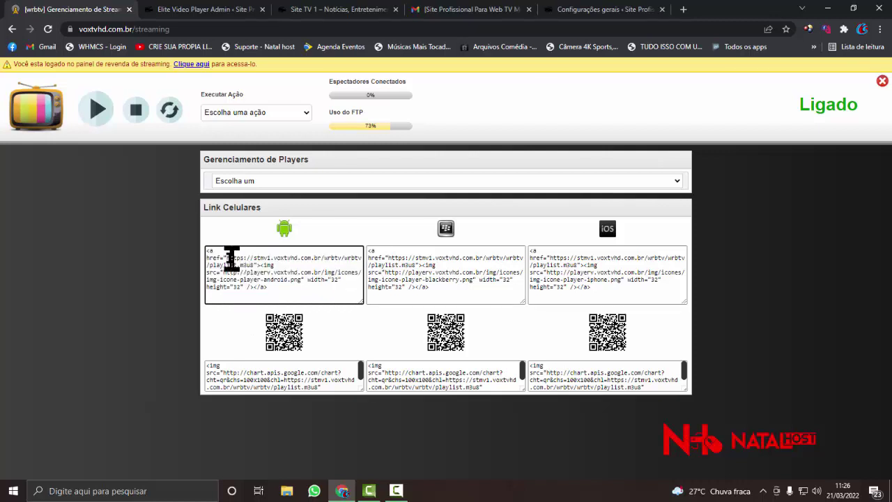
left_click_drag(227, 257, 253, 266)
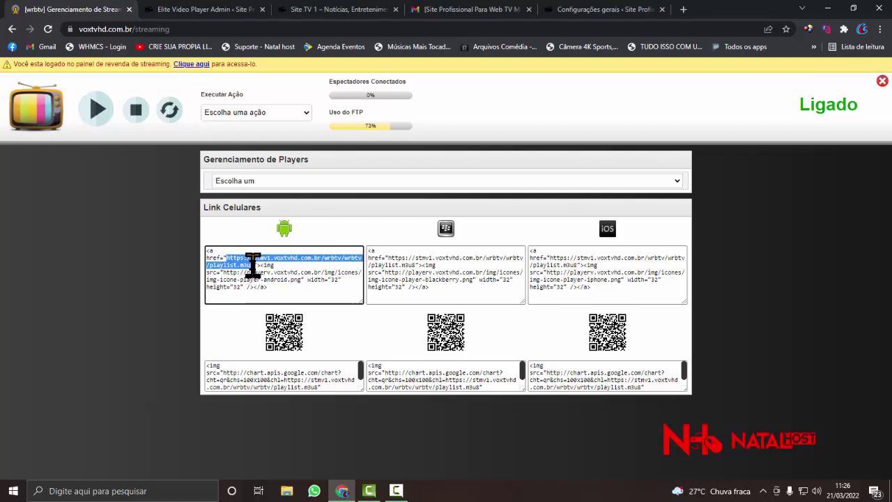
key("ctrl+a")
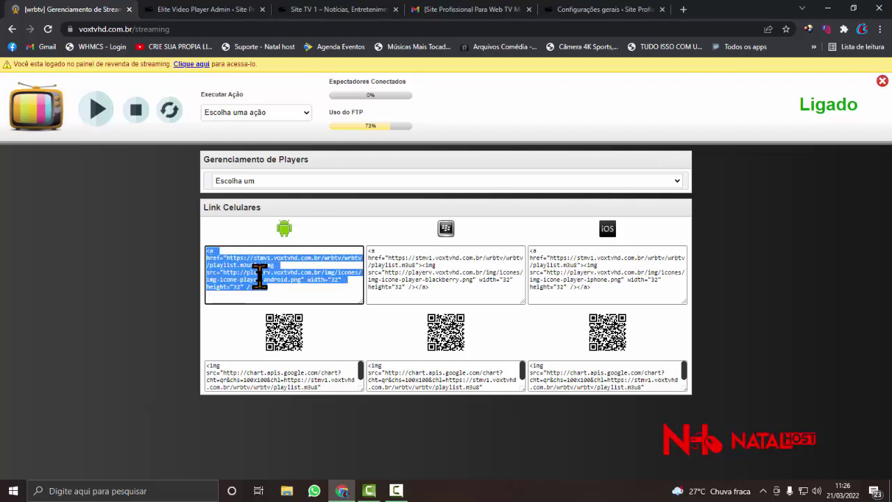
right_click(236, 267)
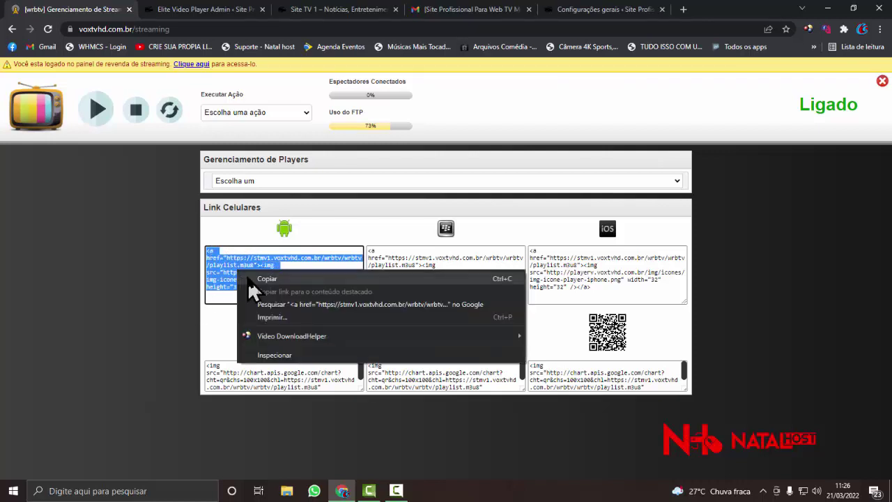
left_click(252, 274)
left_click(231, 368)
left_click(191, 488)
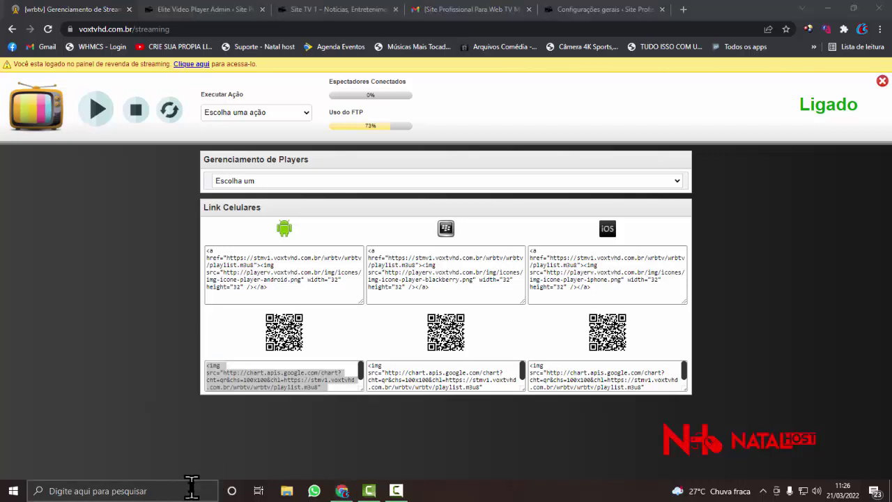
- Paste the Android link code into a new Bloco de Notas note
type("bloco")
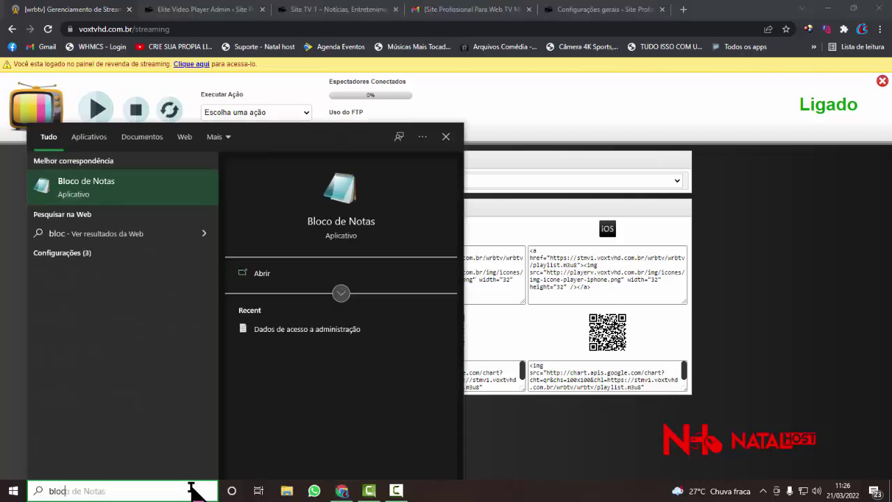
left_click(116, 201)
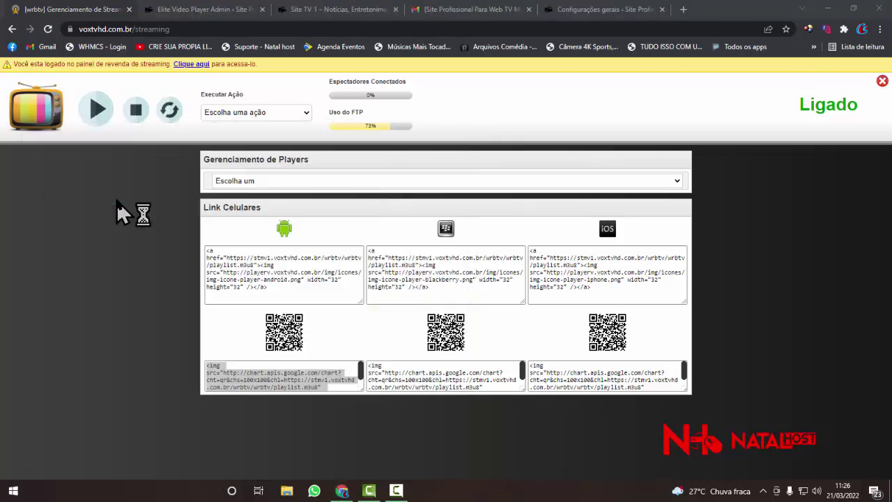
right_click(172, 175)
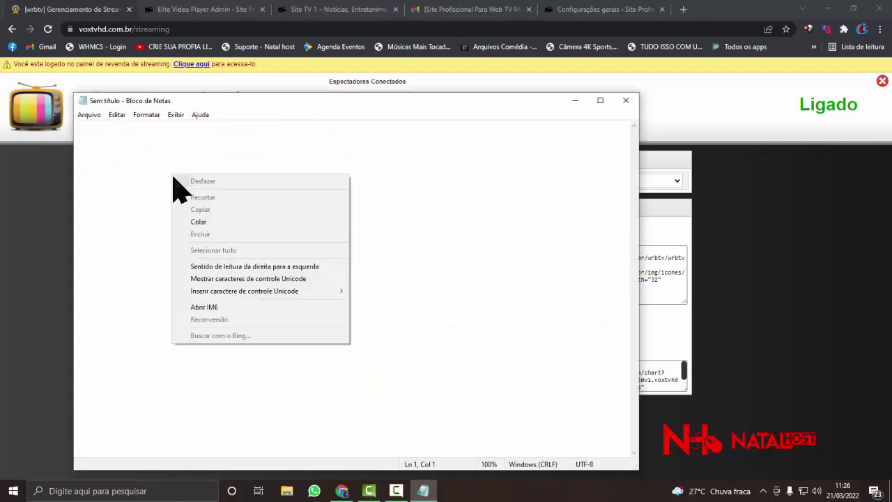
left_click(200, 225)
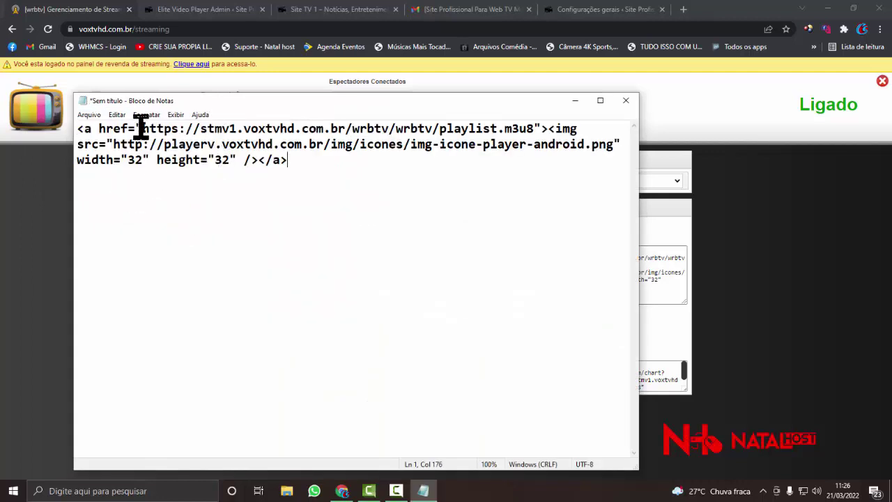
- Copy the playlist.m3u8 stream URL from the pasted code
left_click_drag(142, 128, 530, 130)
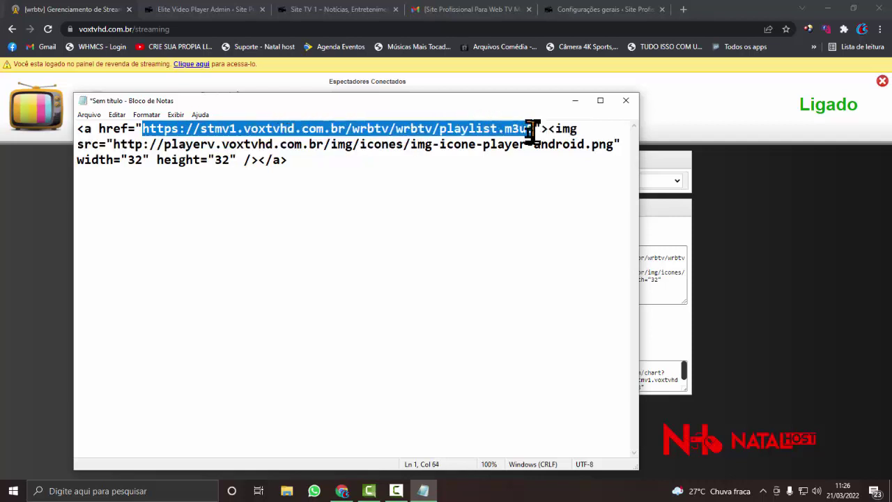
right_click(186, 133)
left_click(209, 167)
left_click(14, 213)
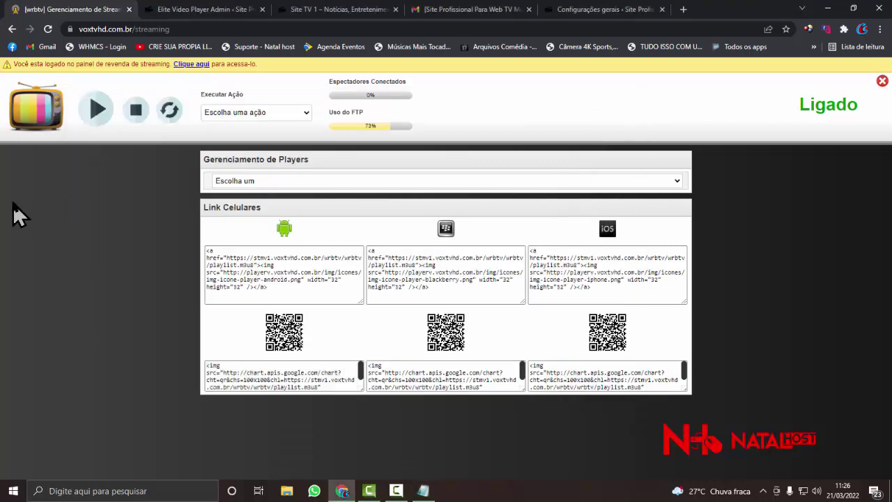
- Replace the MP4 HD URL with the copied wrbtv playlist.m3u8 stream address
left_click(342, 9)
left_click(209, 9)
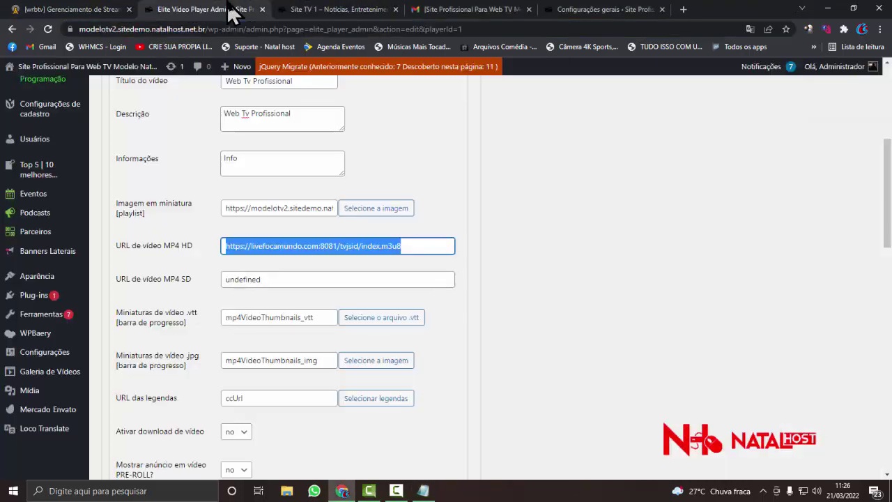
key("BackSpace")
right_click(255, 245)
left_click(284, 335)
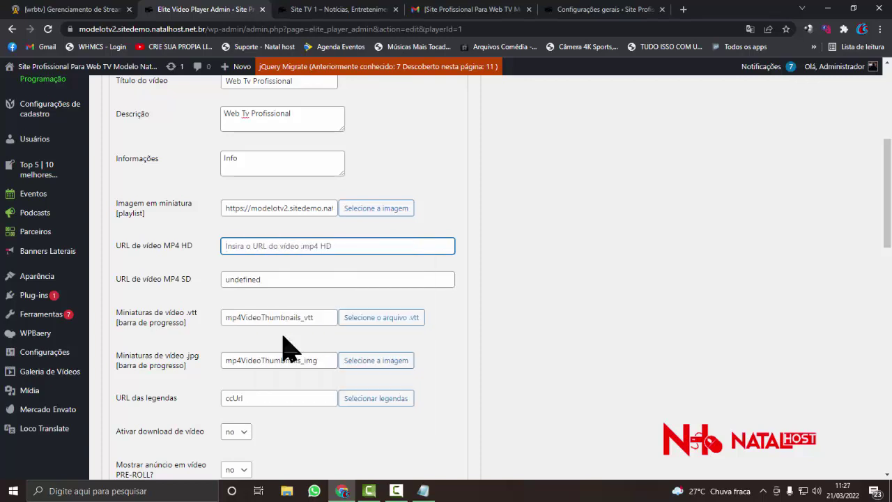
triple_click(436, 244)
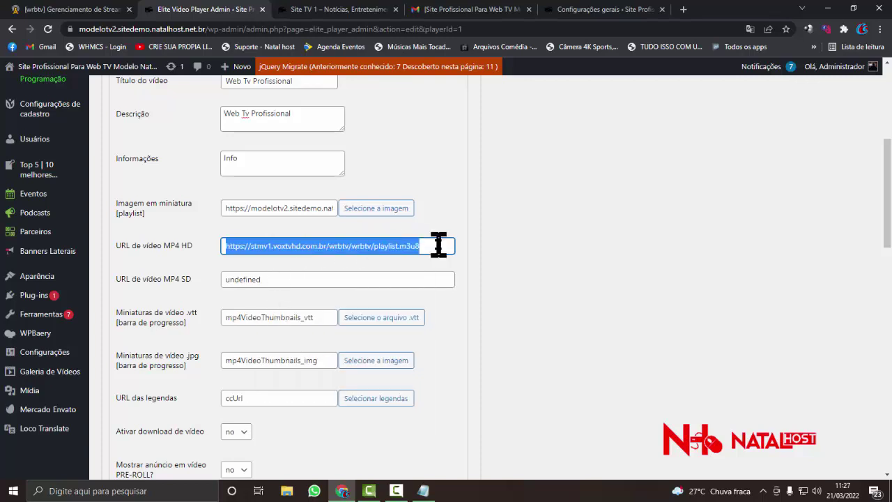
scroll(298, 267, "down", 1)
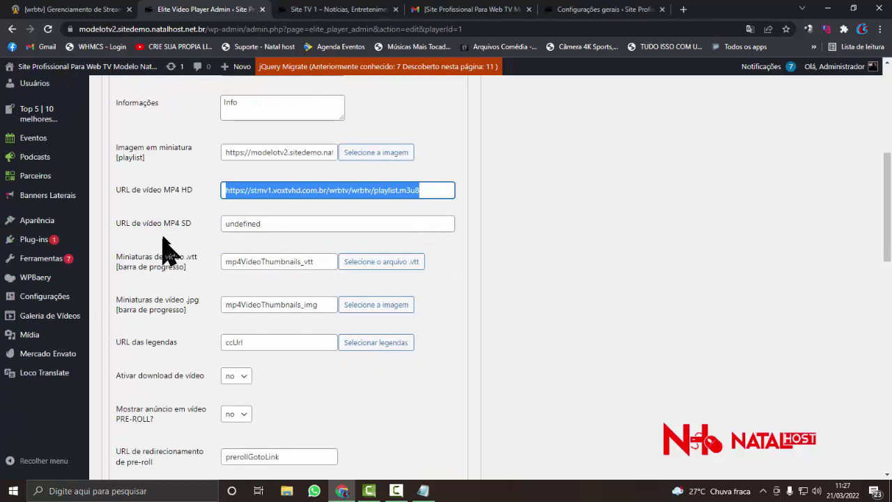
- Paste the same stream URL over 'undefined' in the MP4 SD field
left_click(298, 224)
double_click(298, 224)
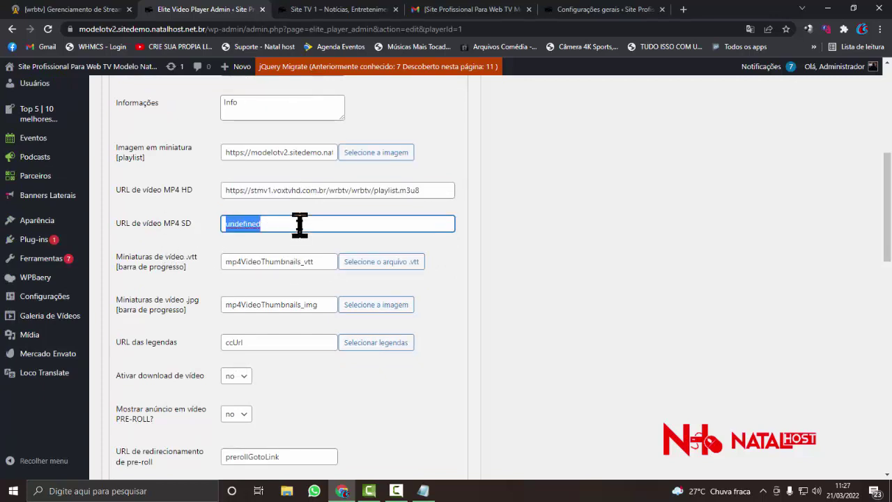
right_click(287, 223)
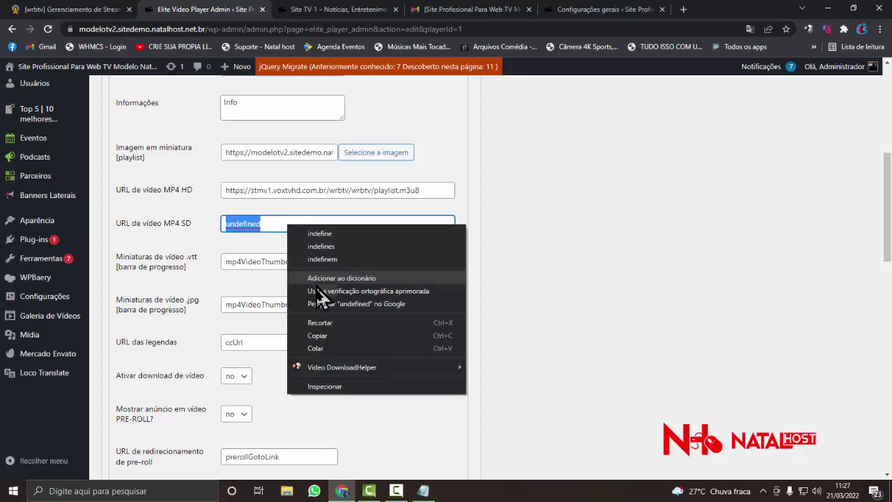
left_click(317, 348)
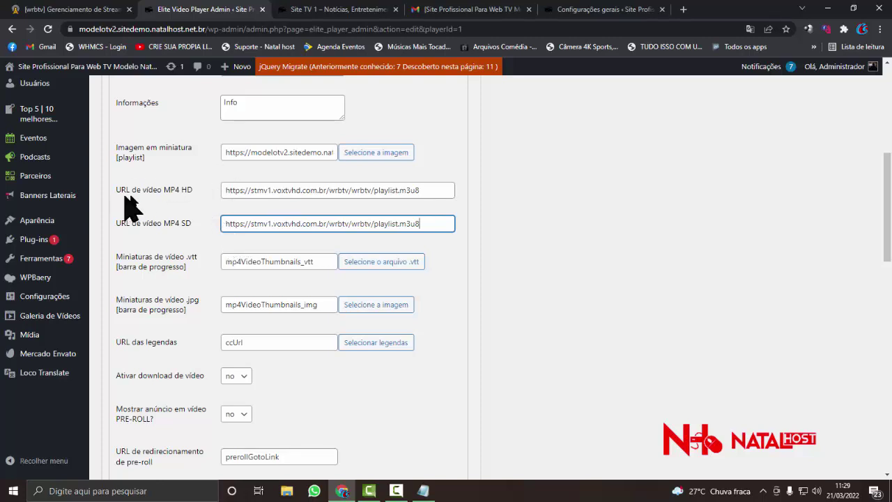
triple_click(236, 189)
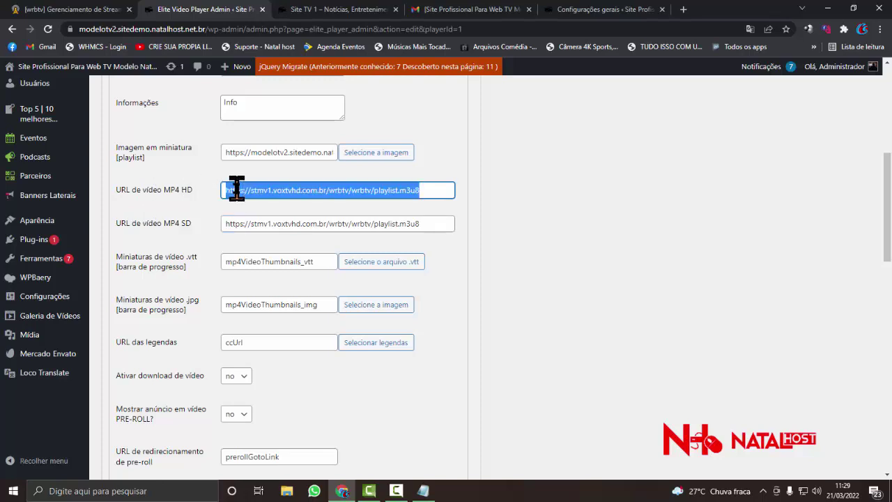
left_click(237, 224)
triple_click(237, 225)
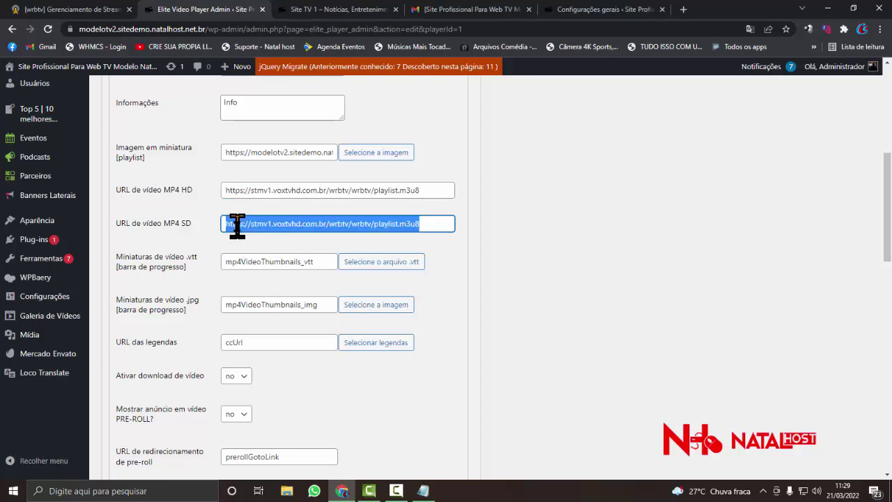
scroll(237, 224, "down", 1)
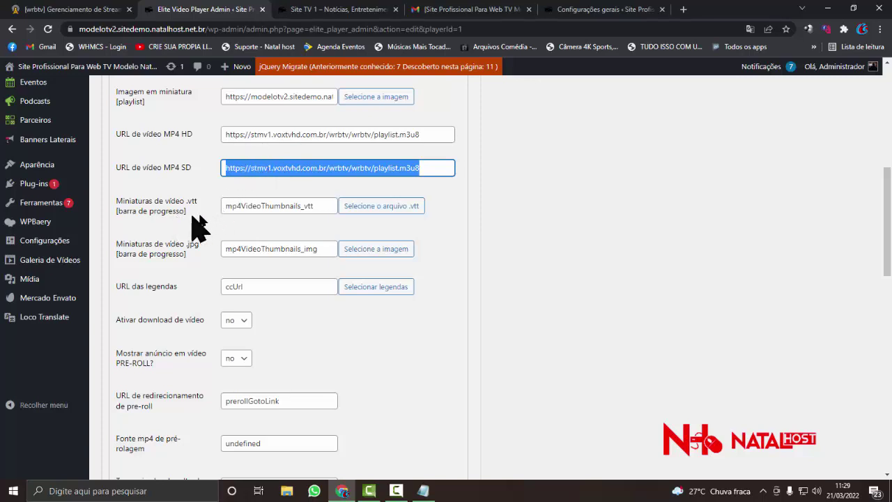
left_click_drag(312, 206, 175, 201)
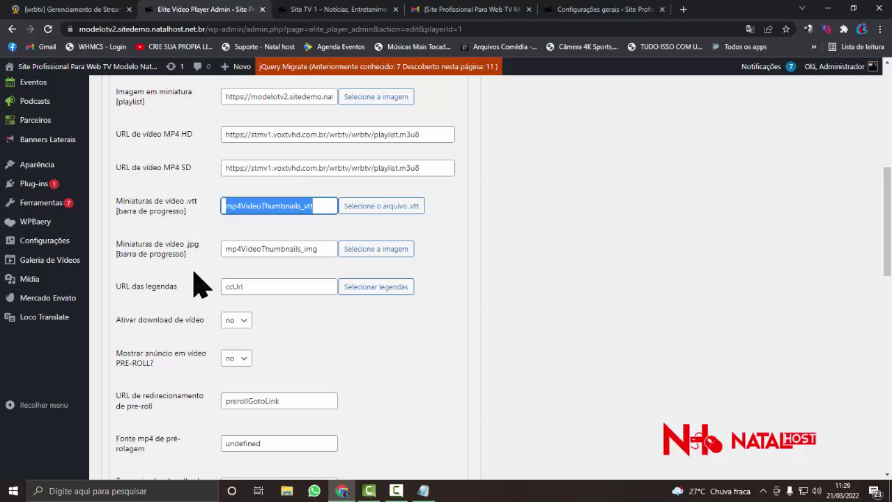
double_click(264, 248)
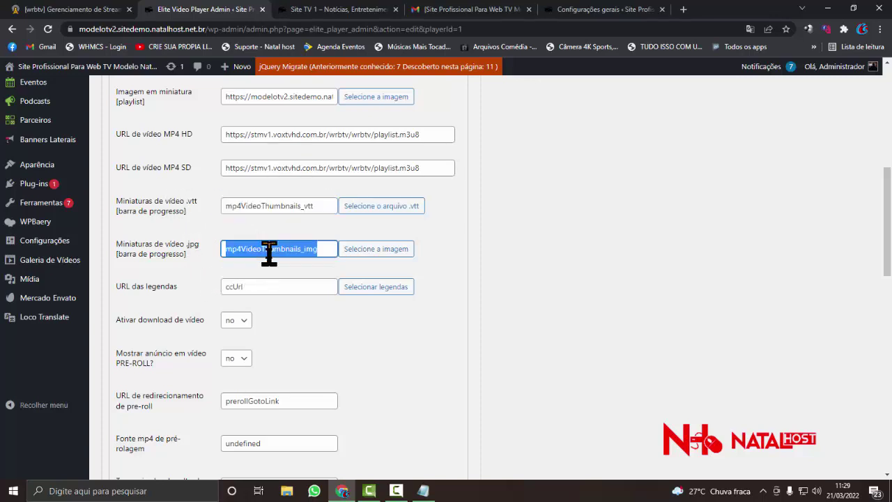
scroll(269, 272, "down", 1)
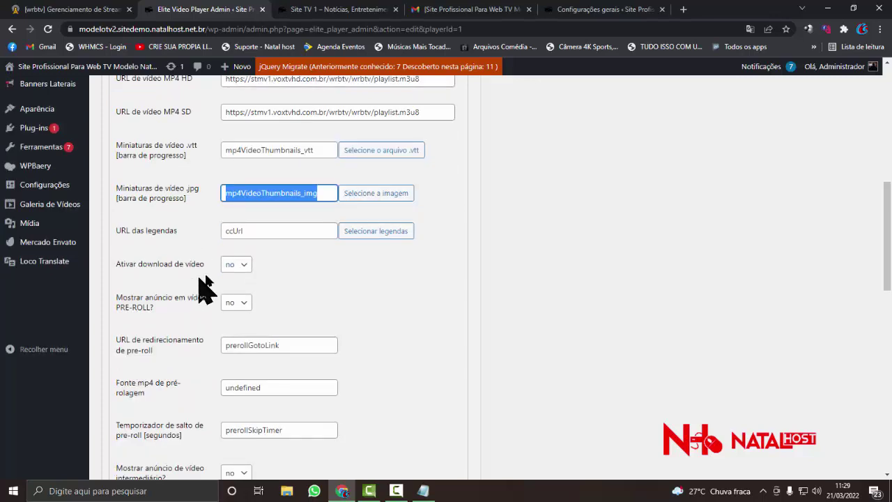
scroll(252, 278, "down", 1)
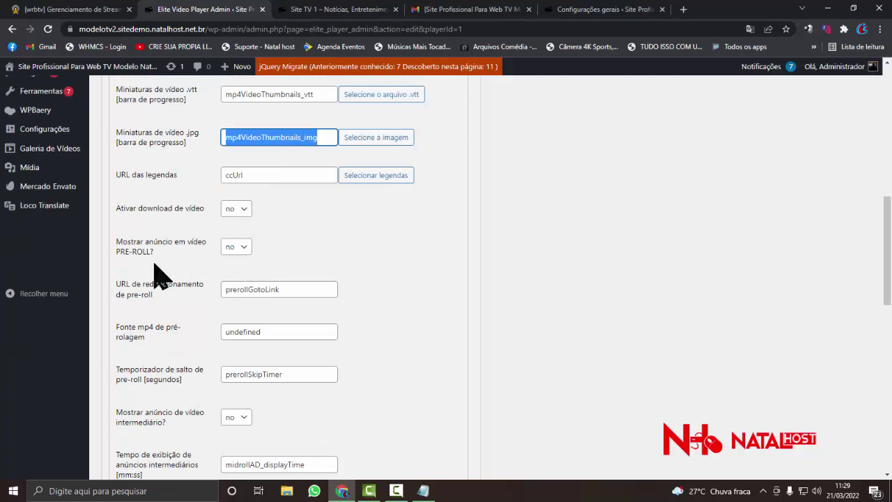
scroll(185, 269, "down", 1)
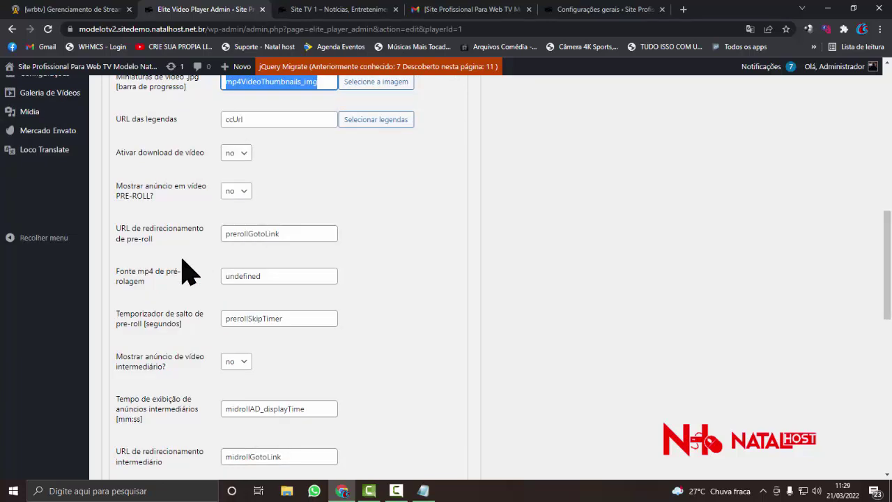
left_click(247, 195)
left_click(287, 202)
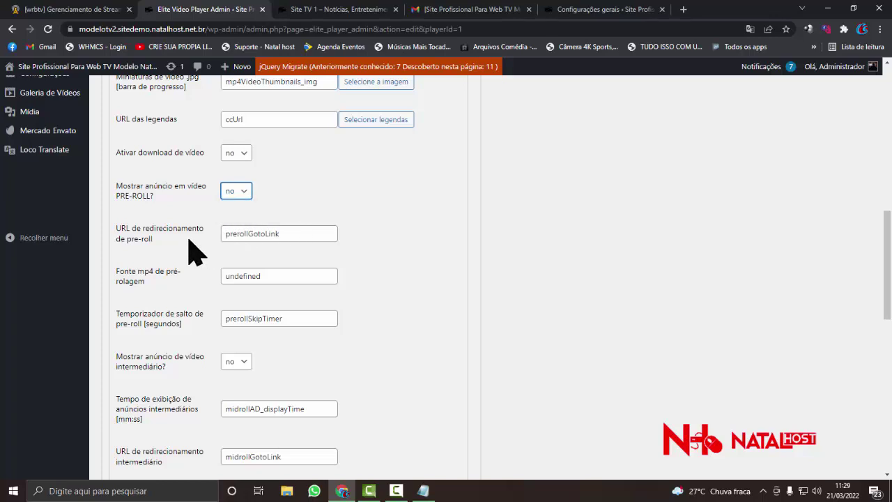
scroll(189, 239, "down", 1)
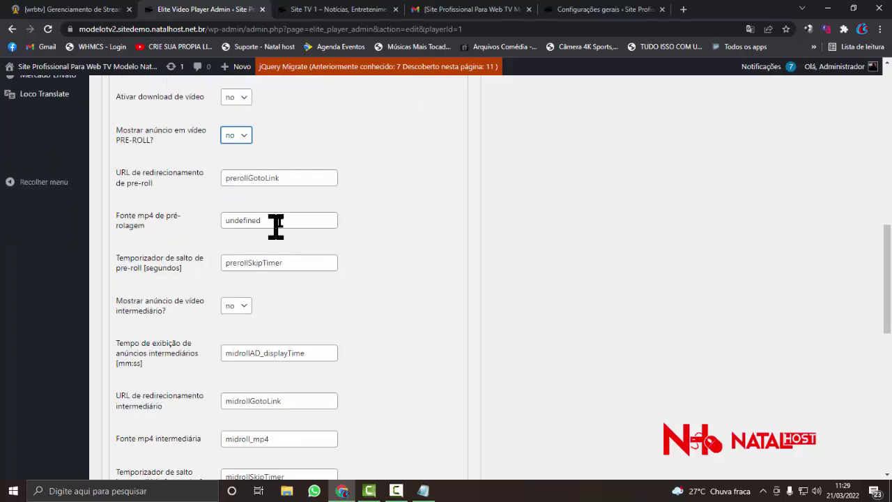
scroll(201, 265, "down", 1)
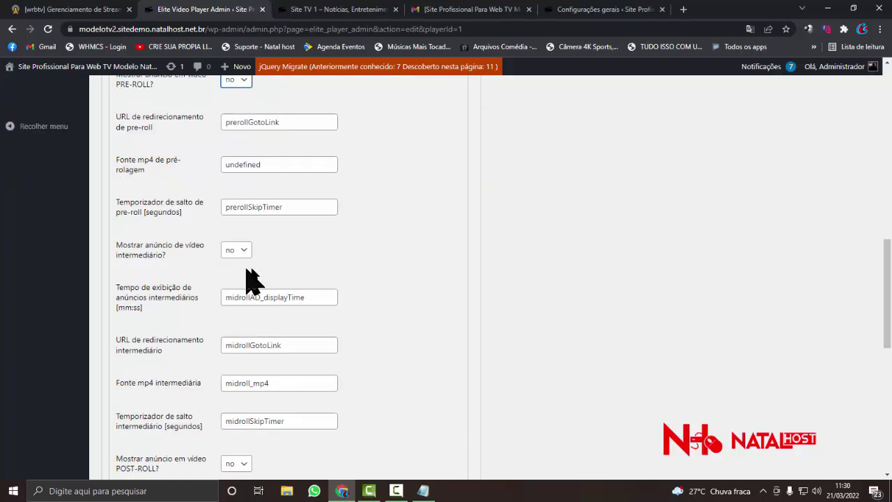
scroll(251, 275, "down", 2)
scroll(257, 271, "down", 2)
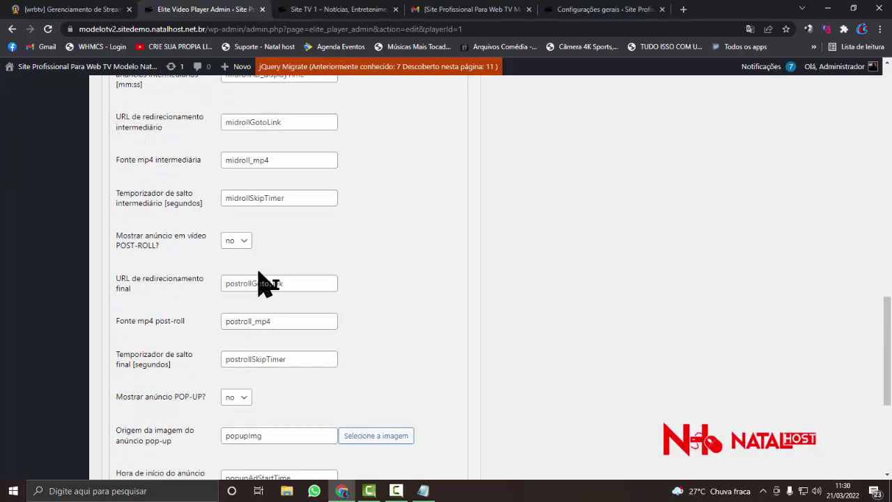
scroll(299, 282, "down", 3)
scroll(307, 296, "down", 2)
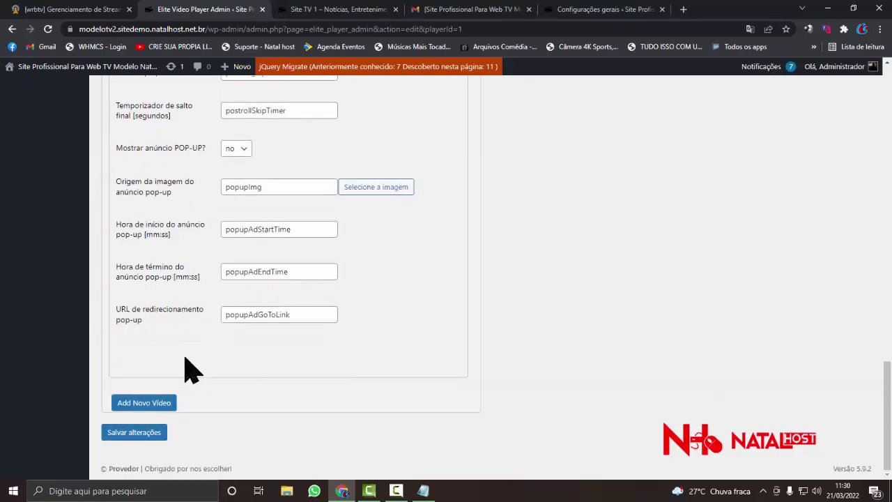
scroll(211, 344, "up", 20)
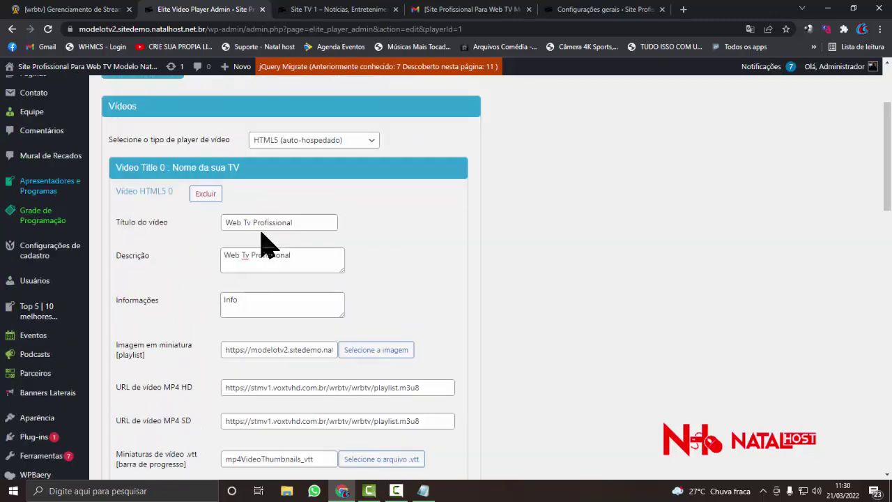
scroll(265, 255, "down", 20)
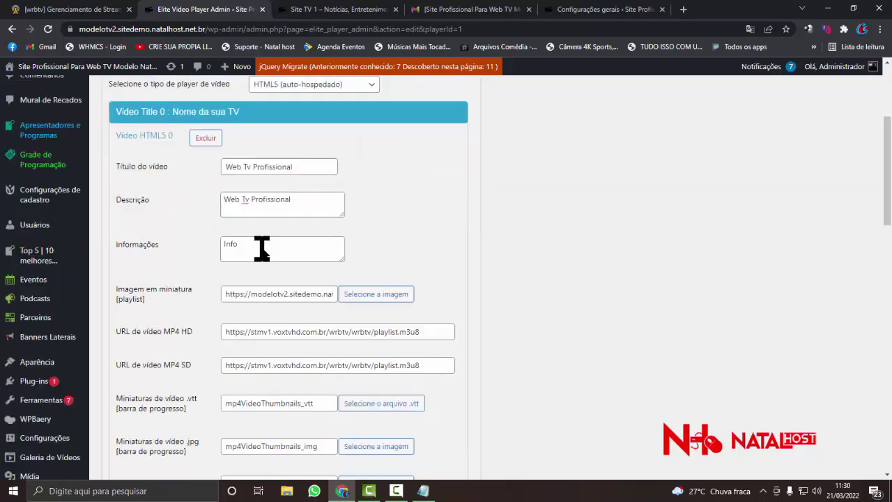
scroll(237, 307, "down", 1)
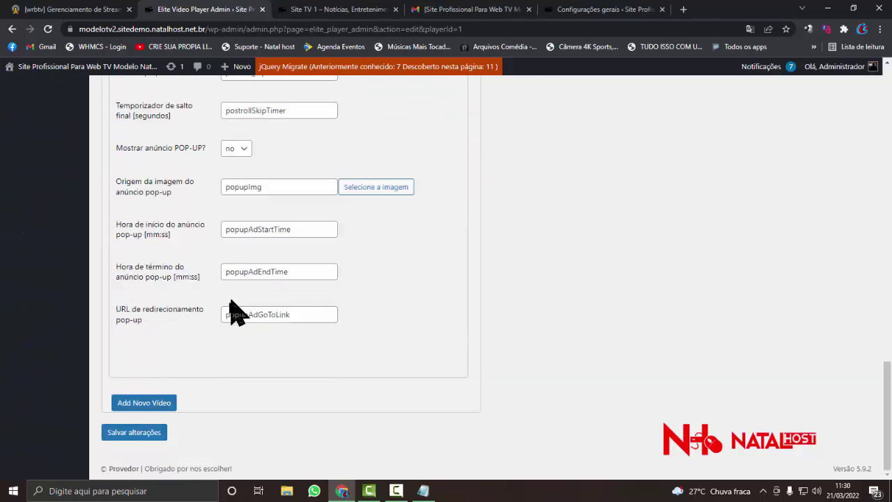
- Save player 1's edited settings, confirming with the 'Player salvo' notice
left_click(149, 437)
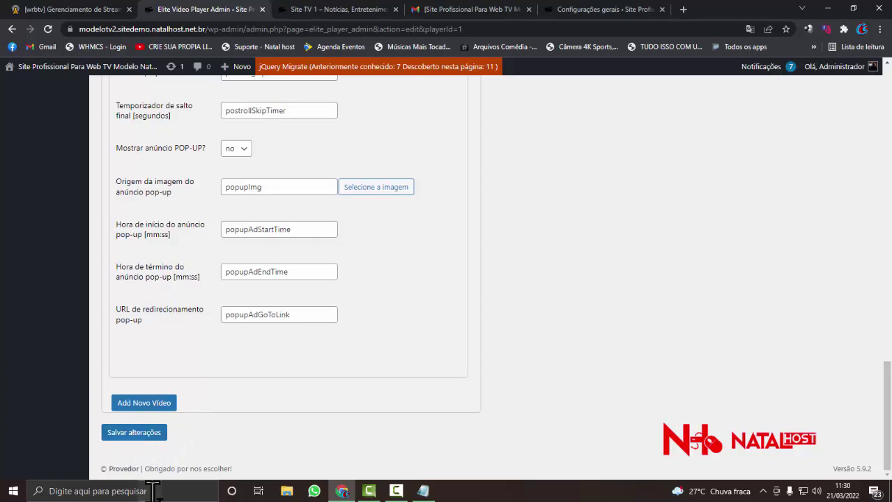
left_click(157, 438)
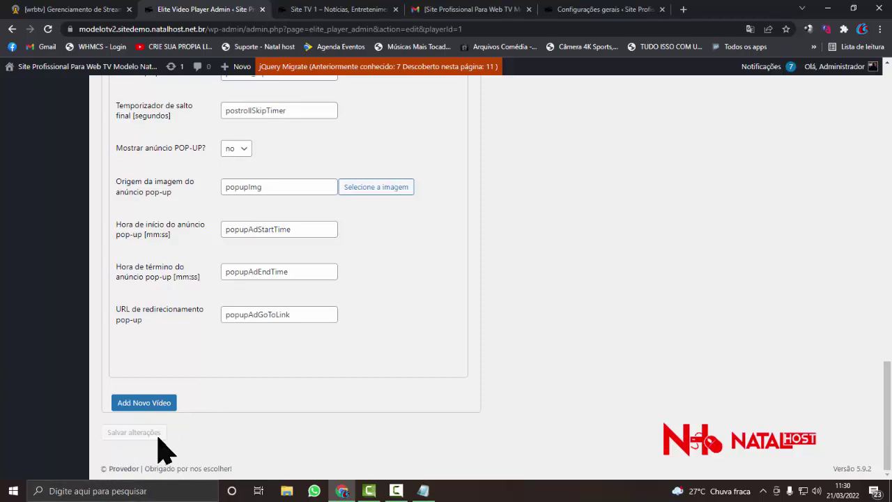
scroll(259, 199, "up", 4)
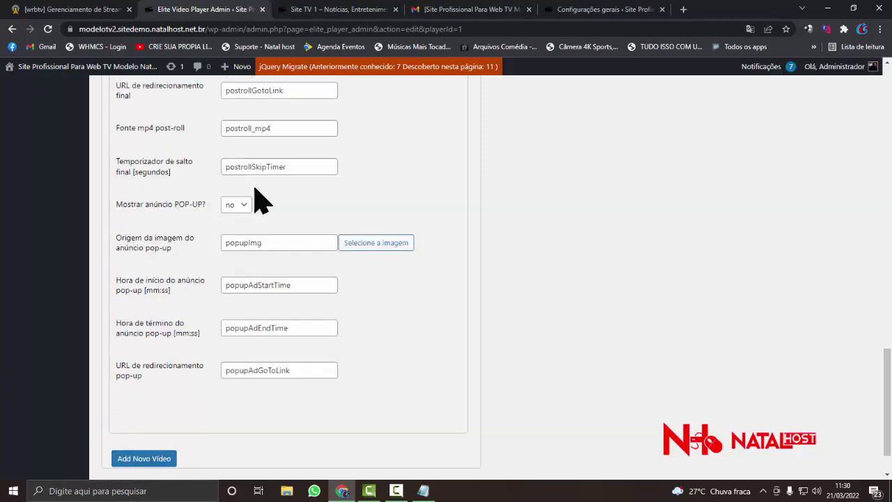
scroll(254, 189, "up", 10)
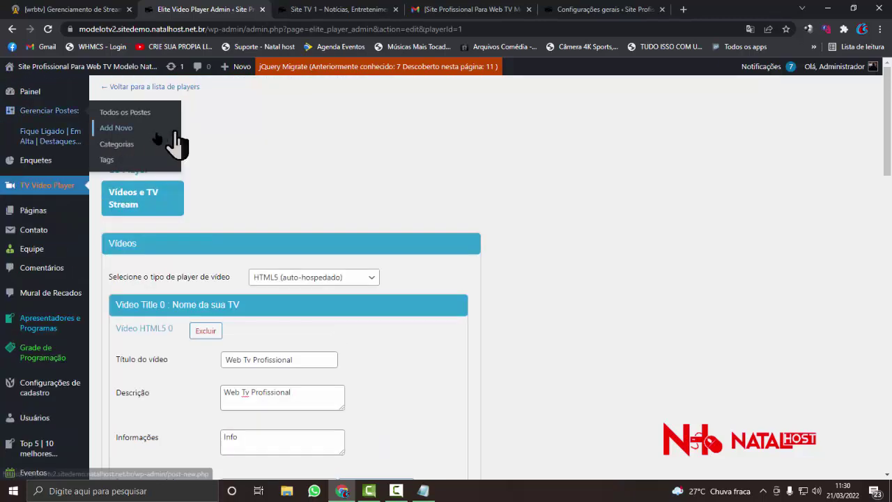
left_click(159, 130)
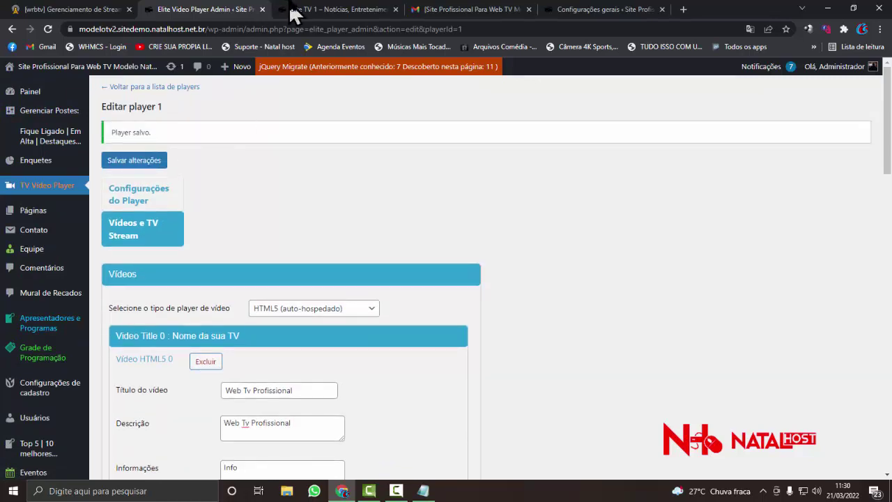
- Reload the live homepage, play the 'Web Tv Profissional' stream briefly, then pause it
left_click(319, 11)
key("Return")
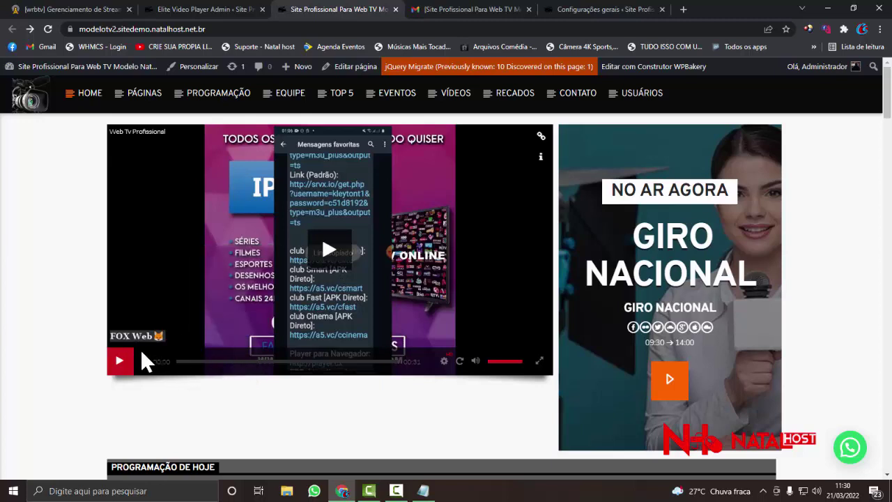
left_click(342, 255)
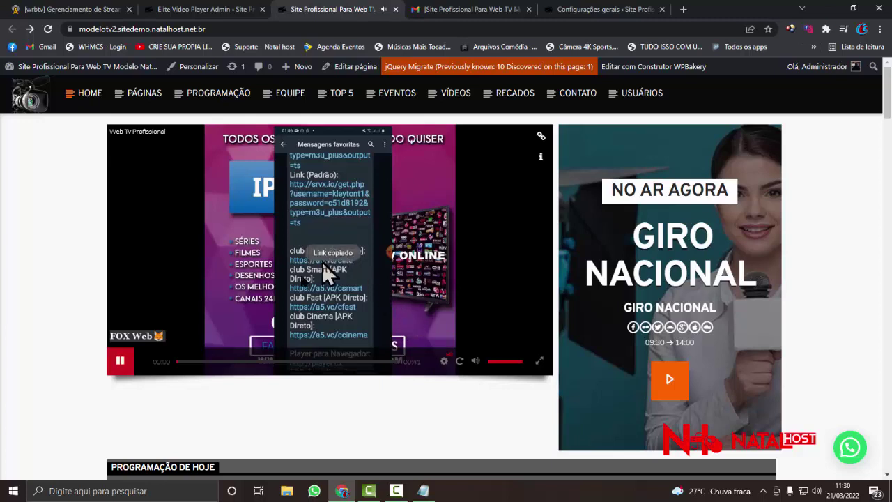
scroll(320, 268, "down", 1)
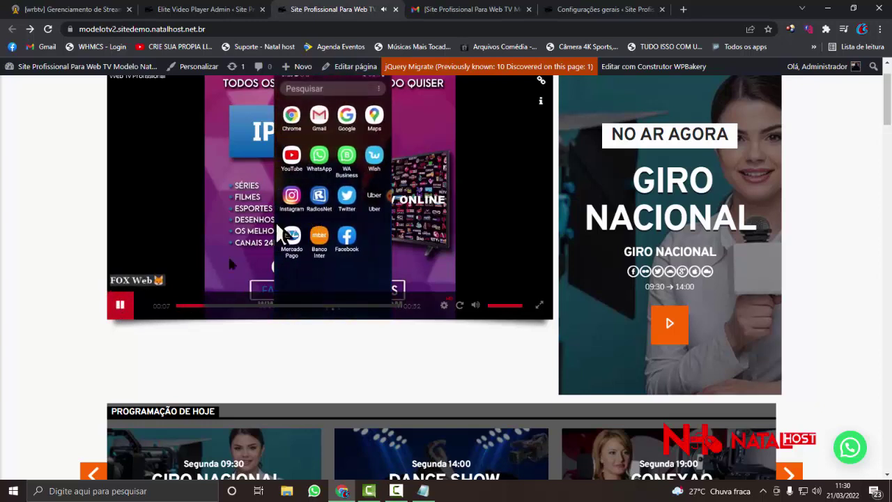
left_click(120, 307)
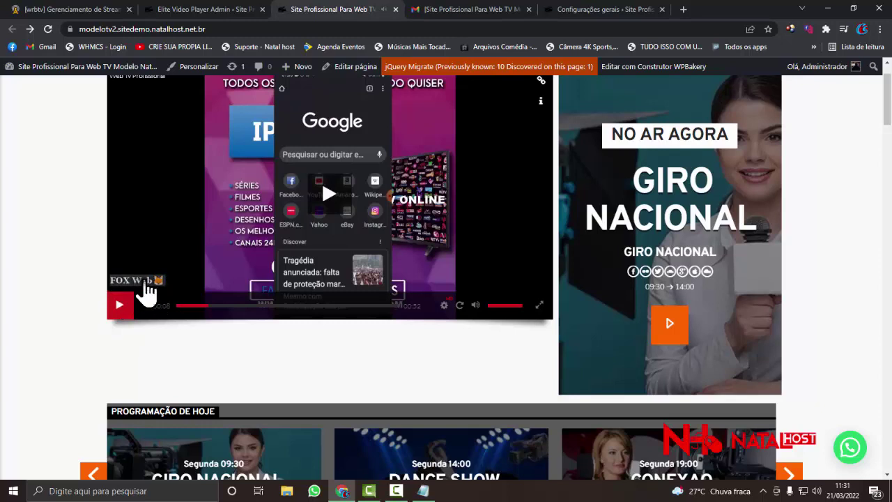
scroll(297, 278, "up", 1)
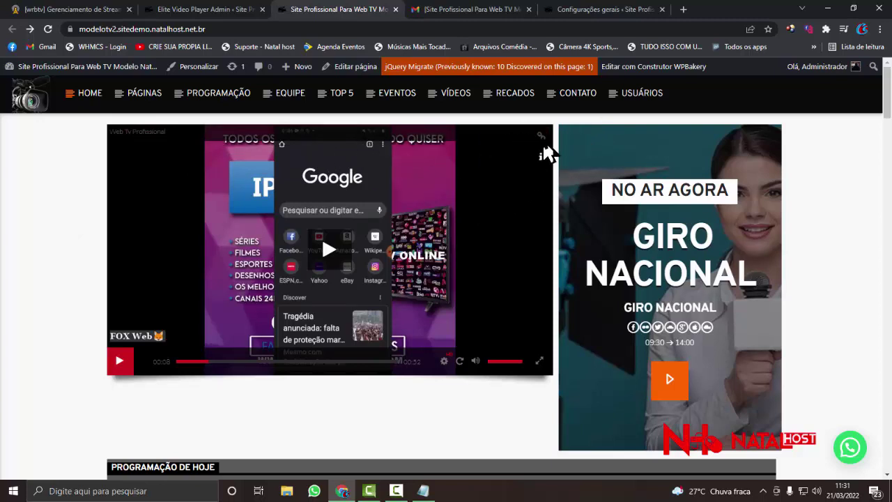
- Reopen player 1's general settings, reviewing the Player Padrão name and keeping the Sombrio theme
left_click(220, 9)
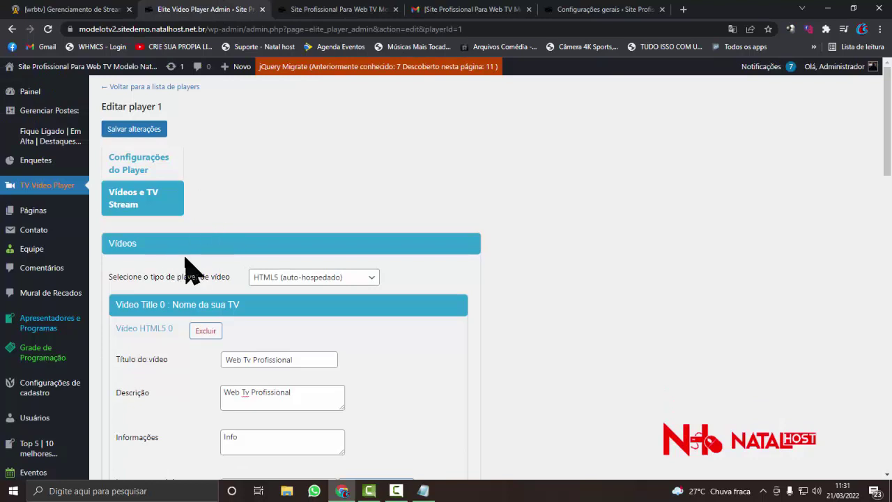
left_click(161, 174)
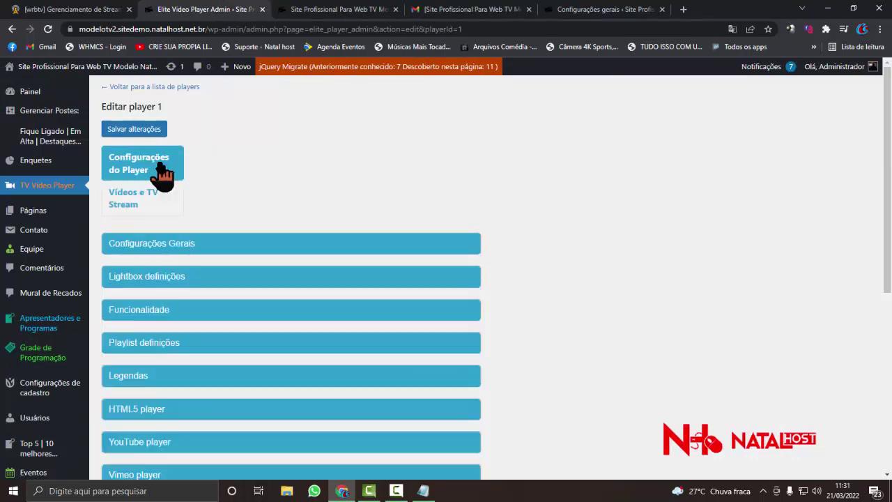
left_click(219, 248)
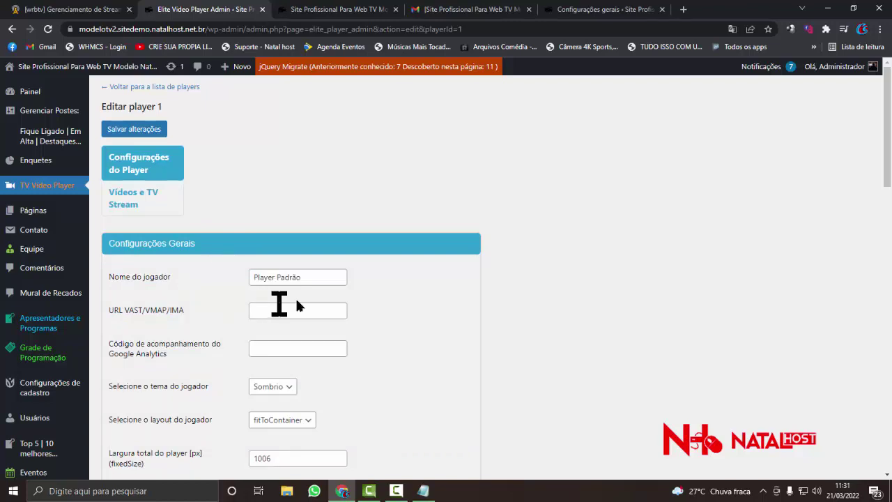
triple_click(337, 277)
scroll(336, 280, "down", 1)
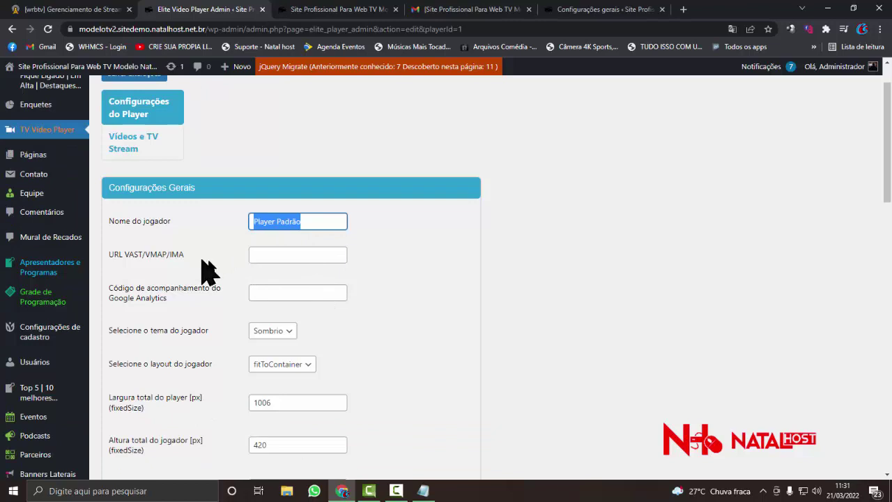
scroll(264, 260, "down", 1)
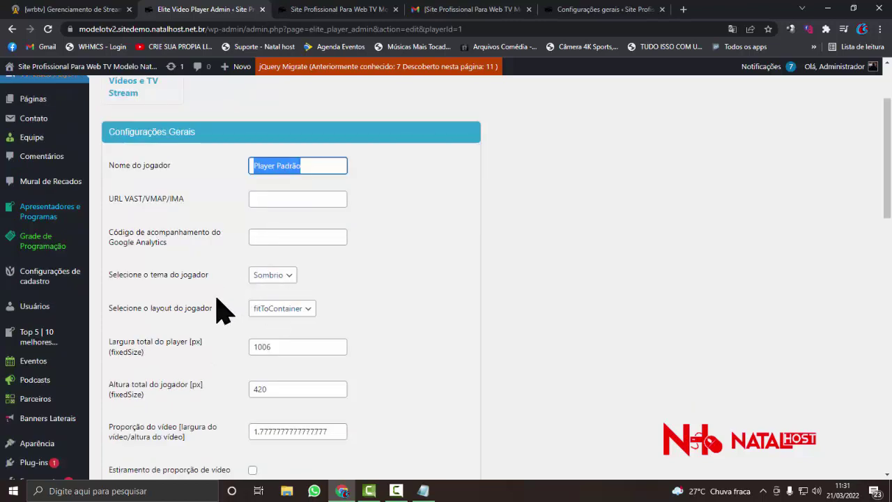
left_click(287, 278)
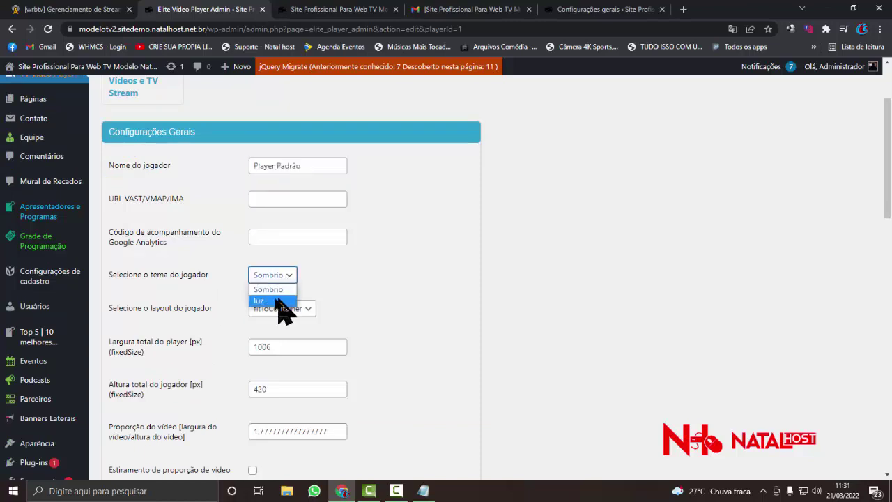
left_click(209, 308)
- Scroll down the settings to the player shadow, accent colour, poster and advertiser fields
scroll(209, 310, "down", 1)
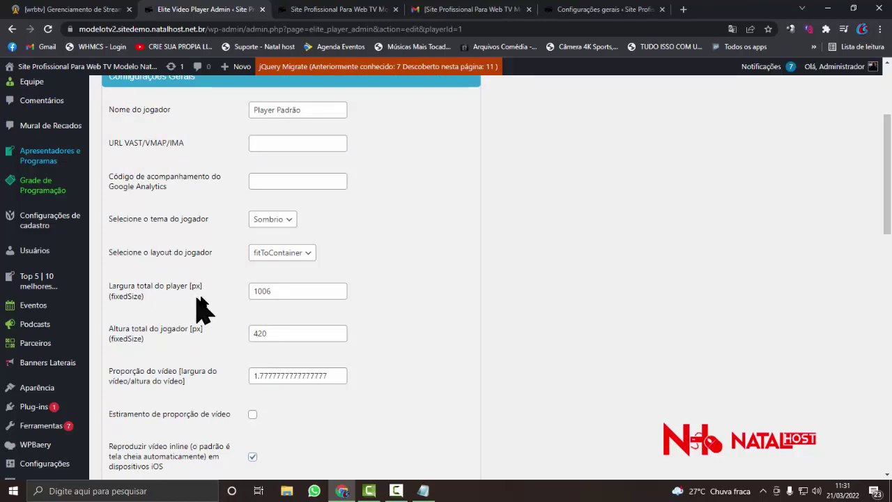
scroll(215, 313, "down", 1)
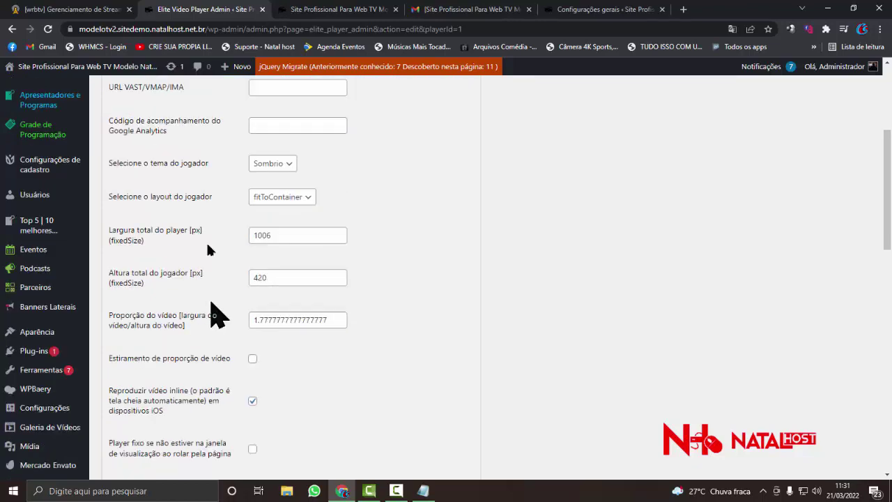
left_click(348, 10)
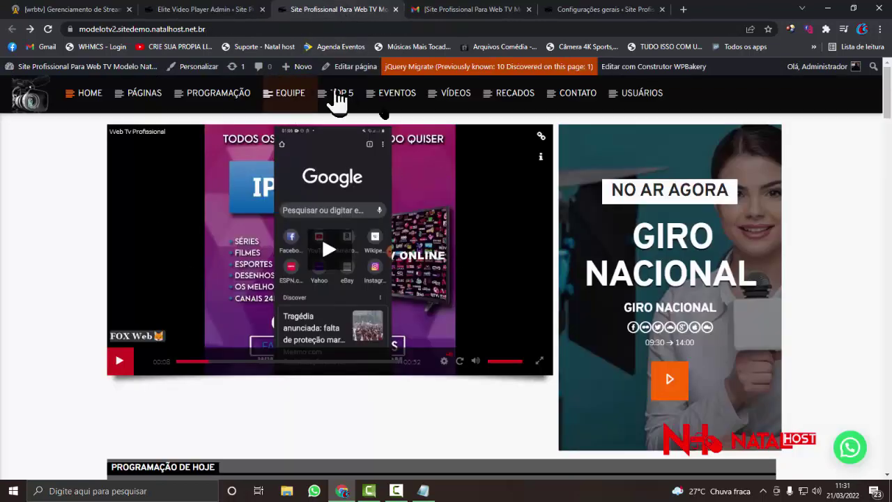
left_click(249, 10)
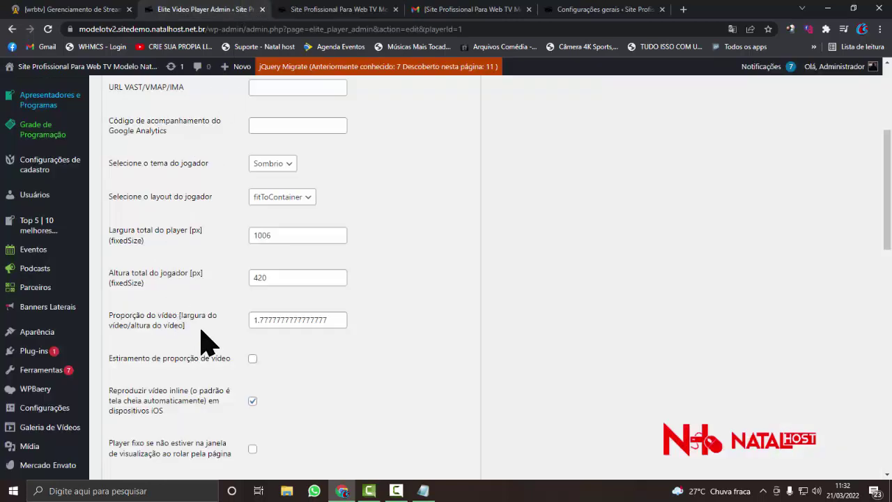
scroll(207, 342, "down", 1)
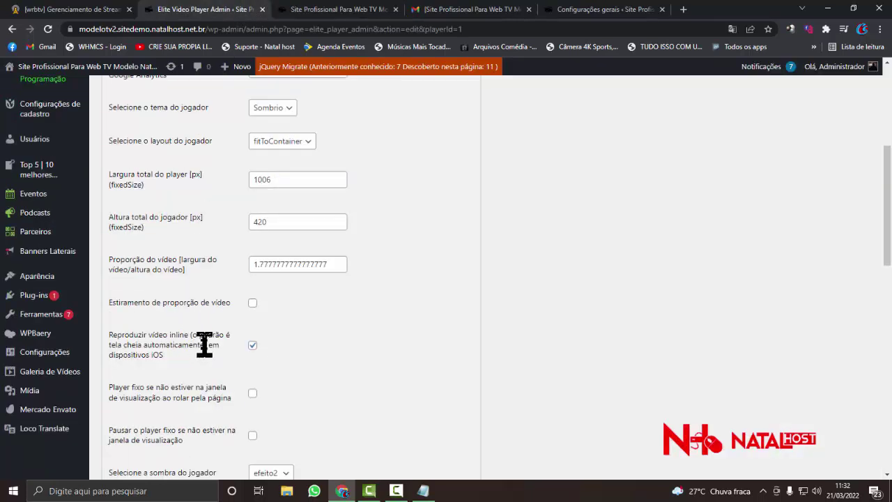
scroll(203, 341, "down", 1)
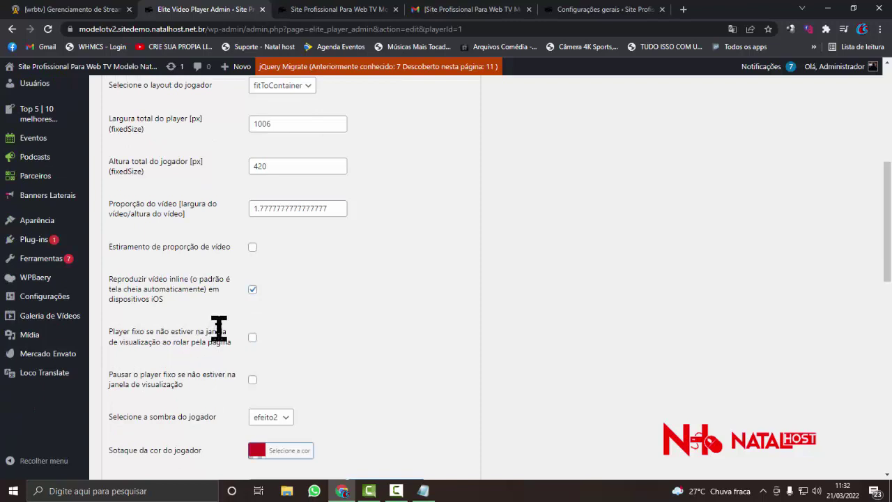
scroll(202, 289, "down", 1)
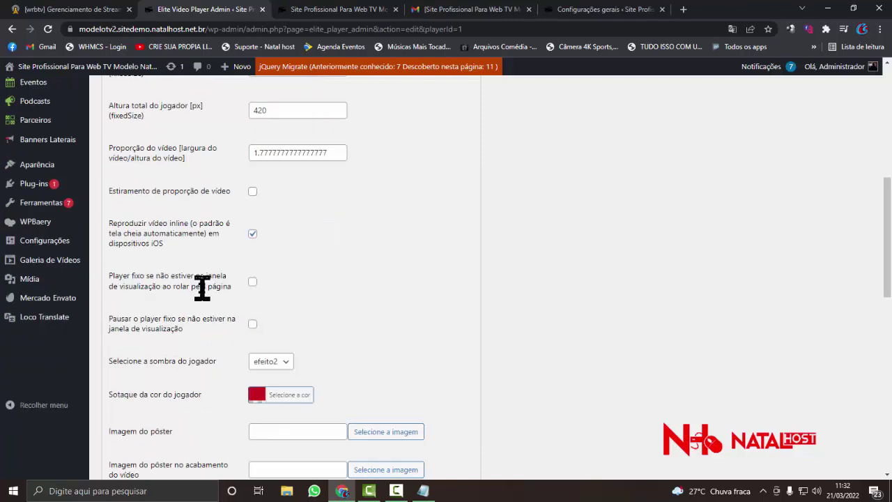
scroll(285, 277, "down", 1)
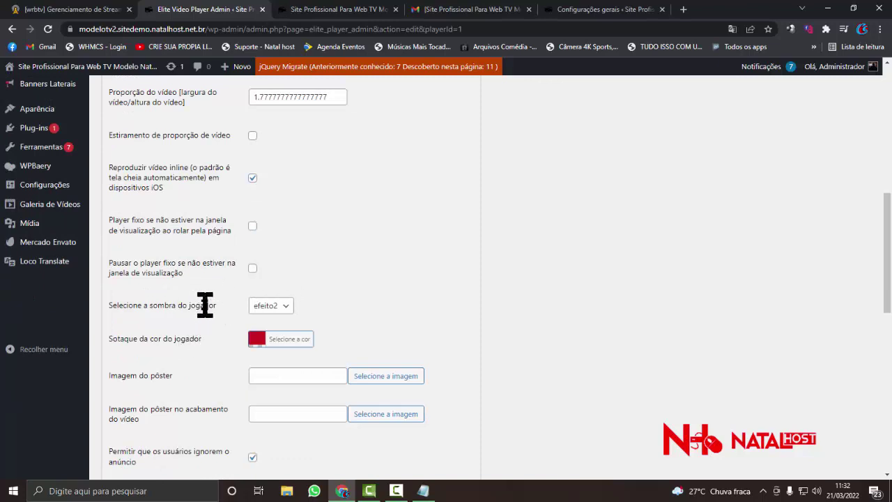
scroll(206, 312, "down", 2)
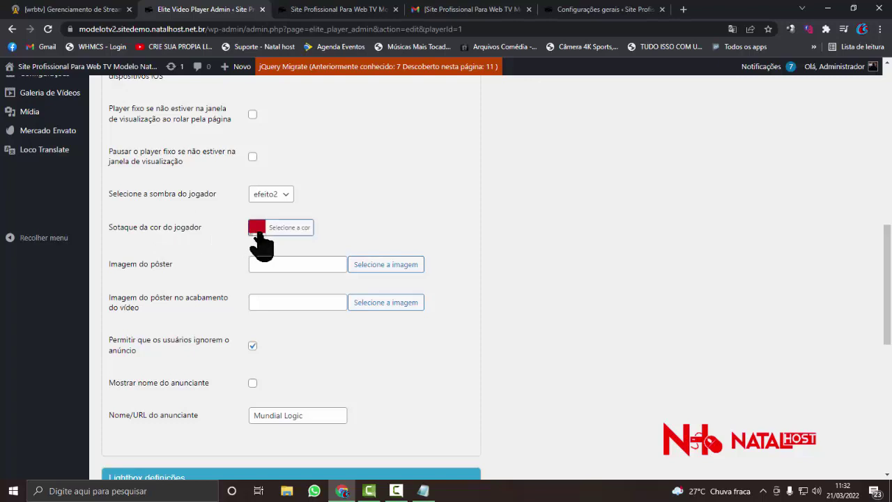
- Change the player accent colour from red #cc181e to orange #f49e1d
left_click(256, 228)
left_click(338, 9)
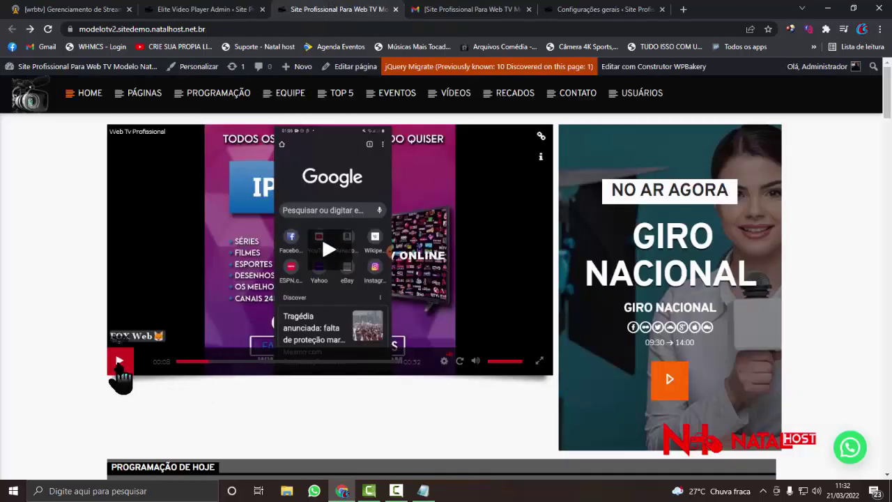
left_click(240, 12)
left_click(256, 227)
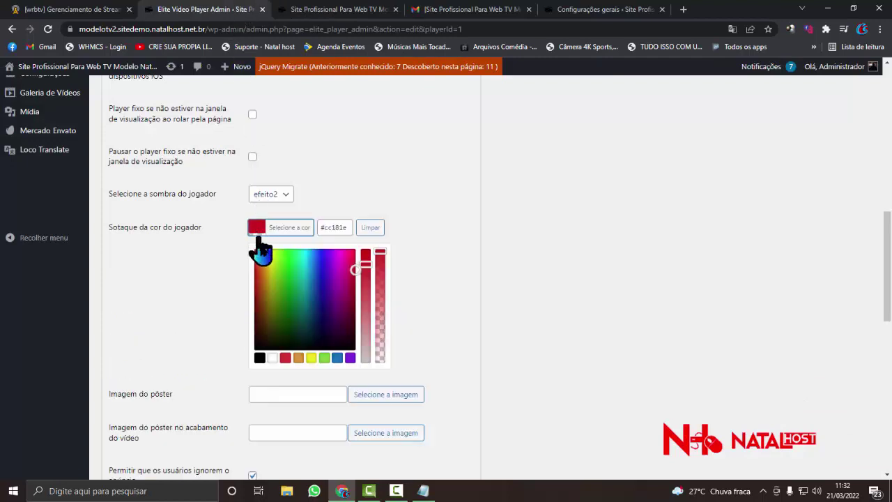
left_click(271, 263)
mouse_move(270, 263)
left_mouse_down()
mouse_move(271, 255)
mouse_move(265, 280)
mouse_move(285, 285)
mouse_move(265, 250)
left_mouse_up()
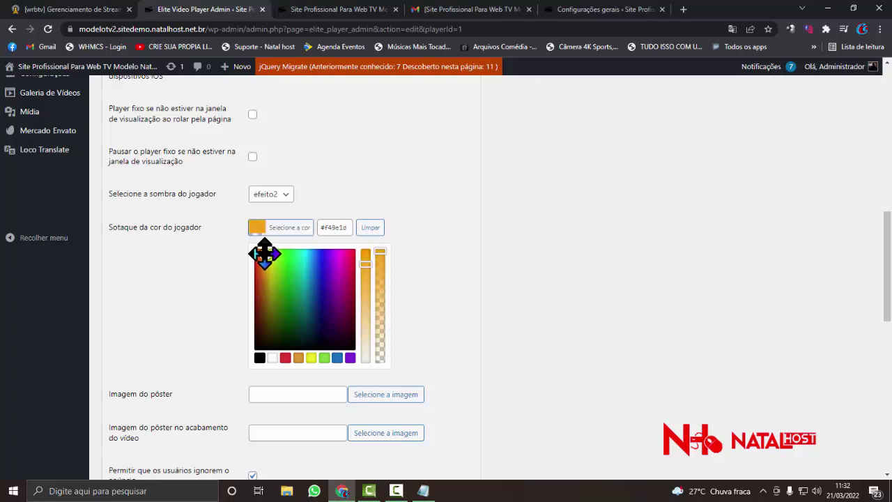
left_click(229, 257)
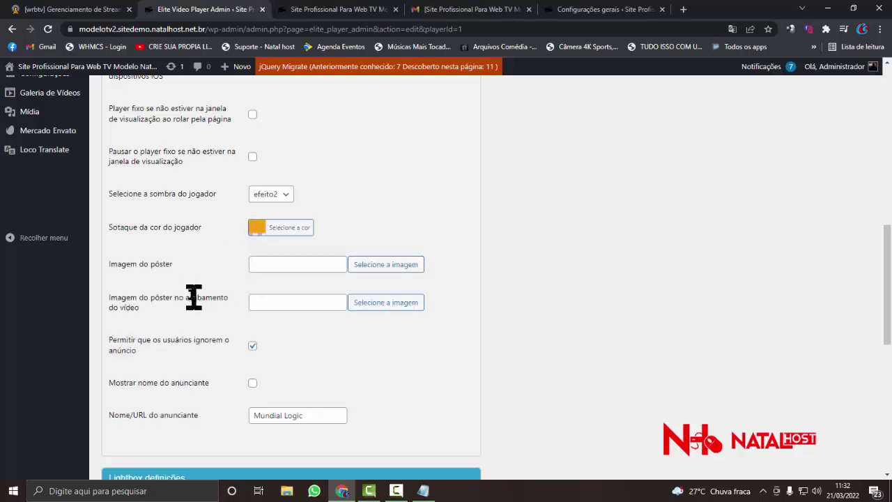
- Scroll down to the ad options and select the advertiser name 'Mundial Logic'
scroll(202, 298, "down", 1)
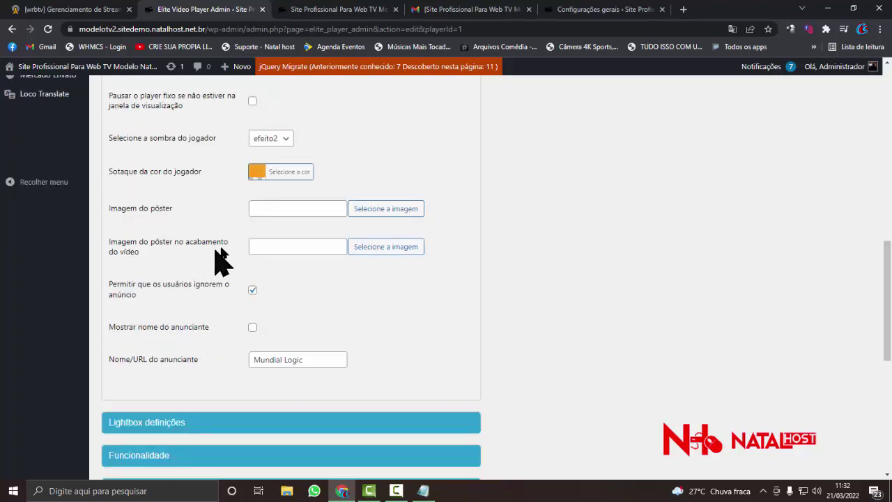
scroll(225, 261, "down", 1)
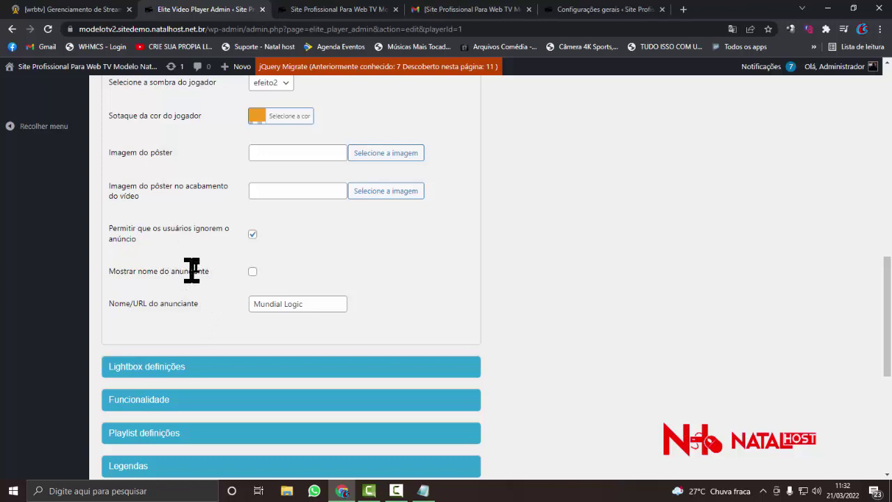
scroll(255, 258, "down", 2)
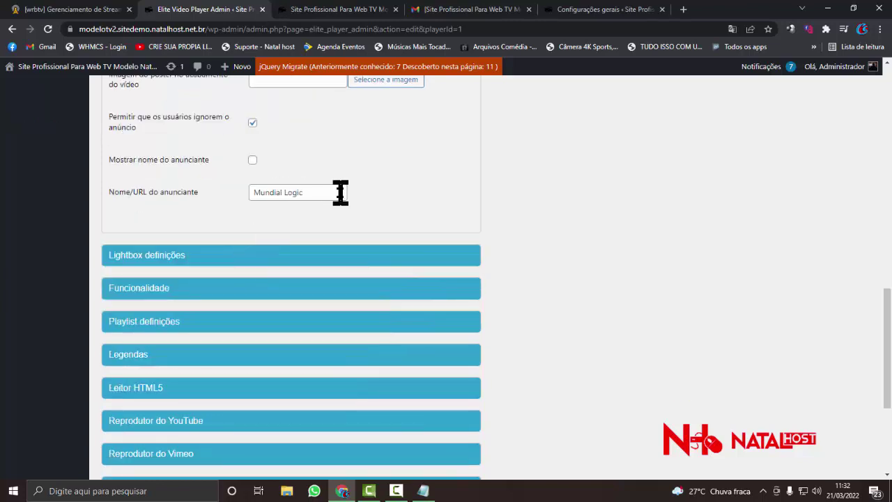
left_click_drag(341, 192, 252, 192)
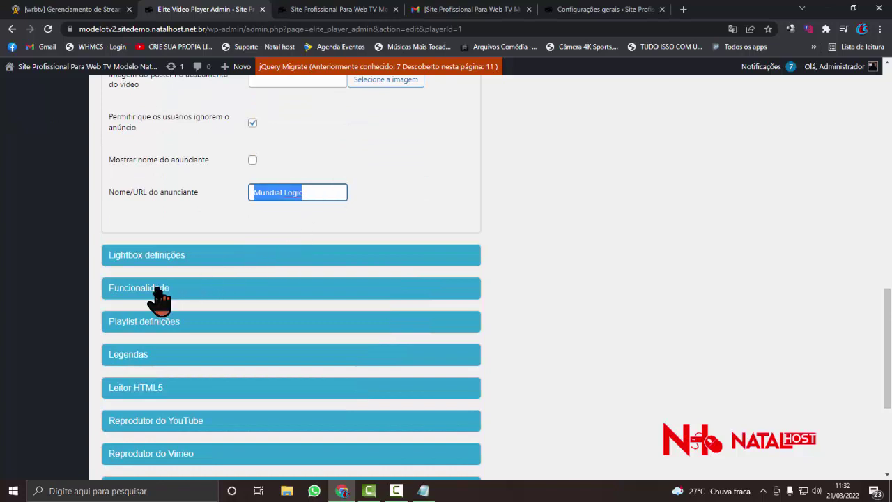
- Expand the Lightbox definições section and scroll through its options
left_click(126, 259)
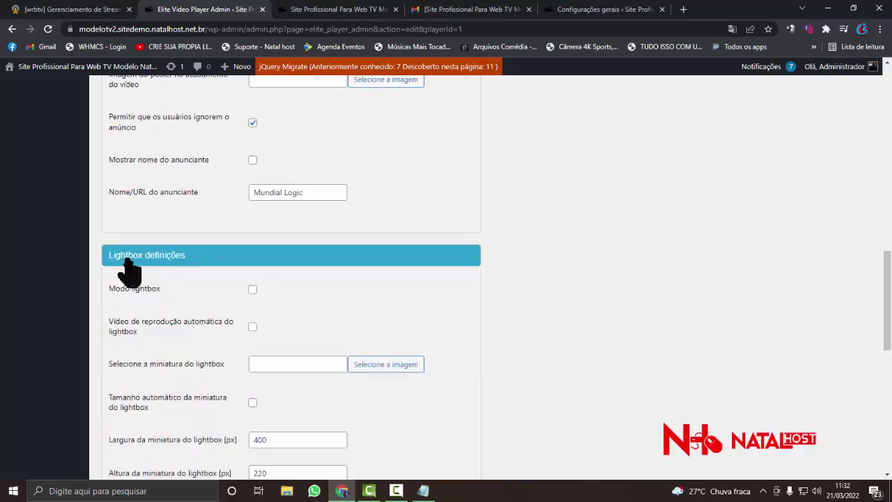
scroll(129, 272, "down", 2)
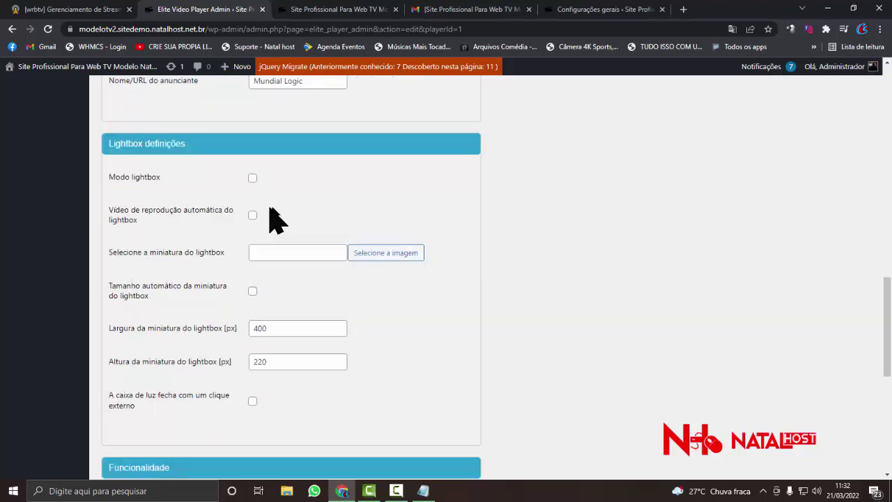
scroll(284, 225, "down", 1)
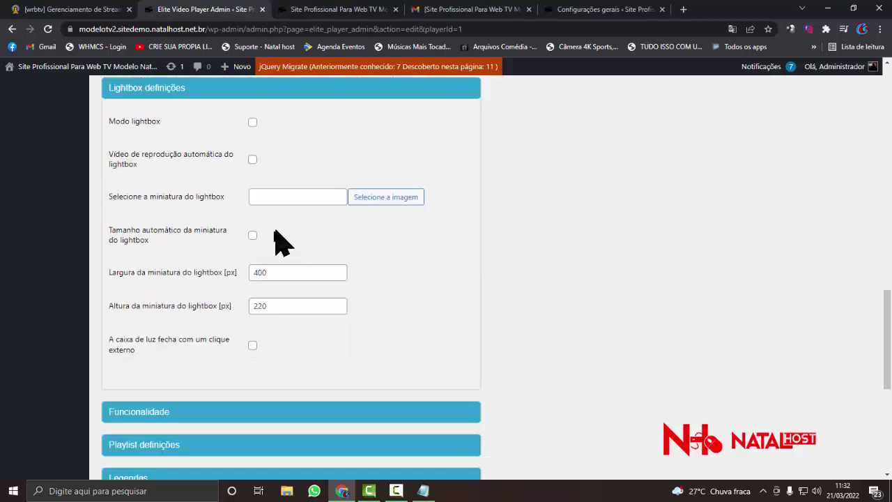
scroll(254, 300, "down", 2)
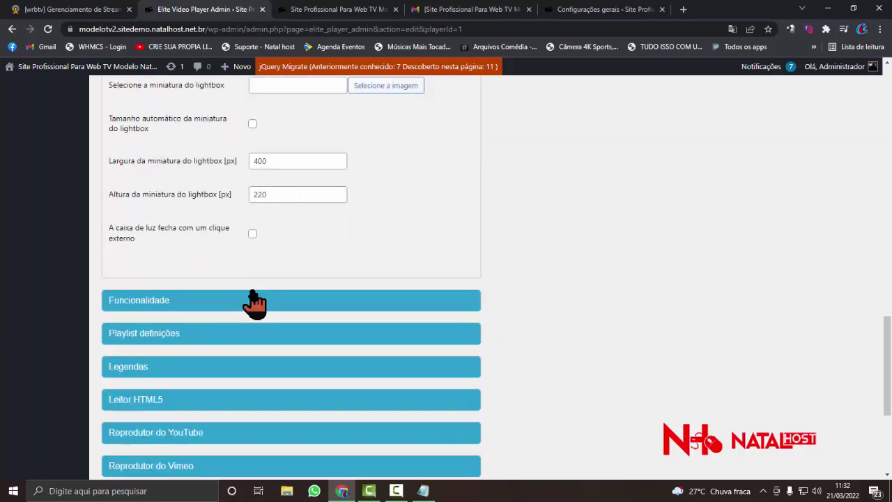
scroll(254, 300, "down", 1)
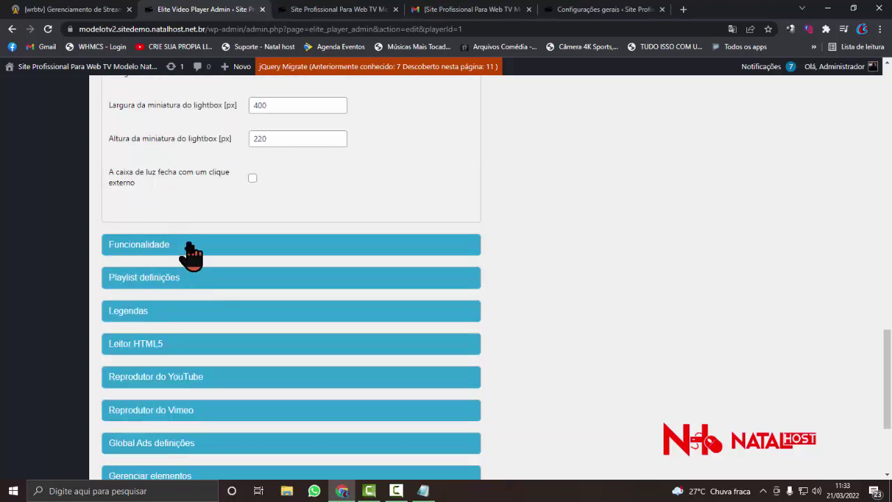
- Expand Funcionalidade, keeping the end-of-video behaviour as Reproduzir o próximo vídeo
left_click(190, 255)
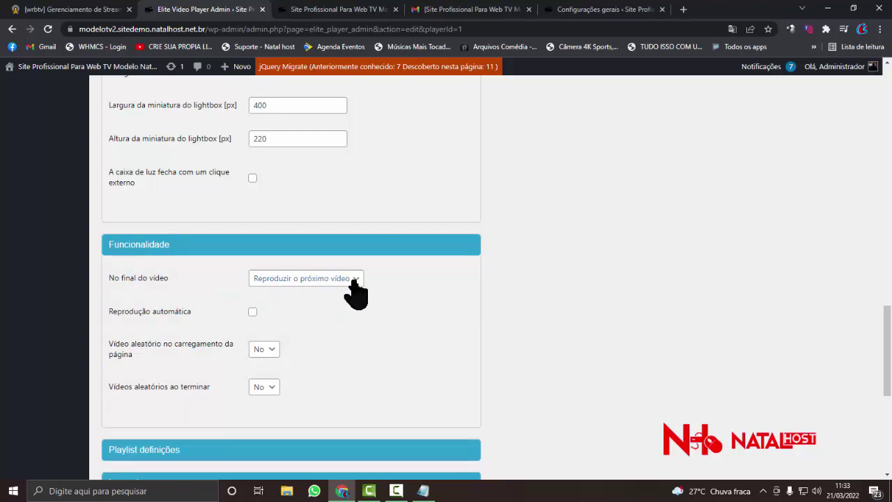
scroll(211, 301, "down", 1)
left_click(351, 230)
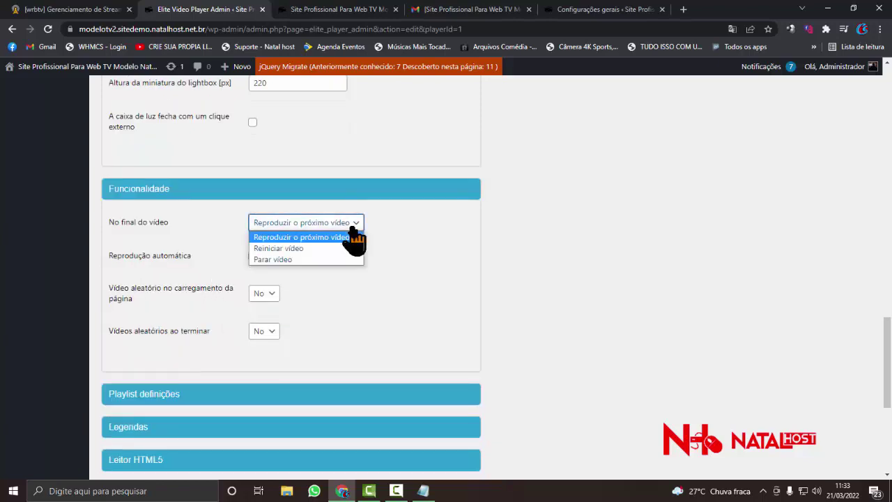
left_click(202, 244)
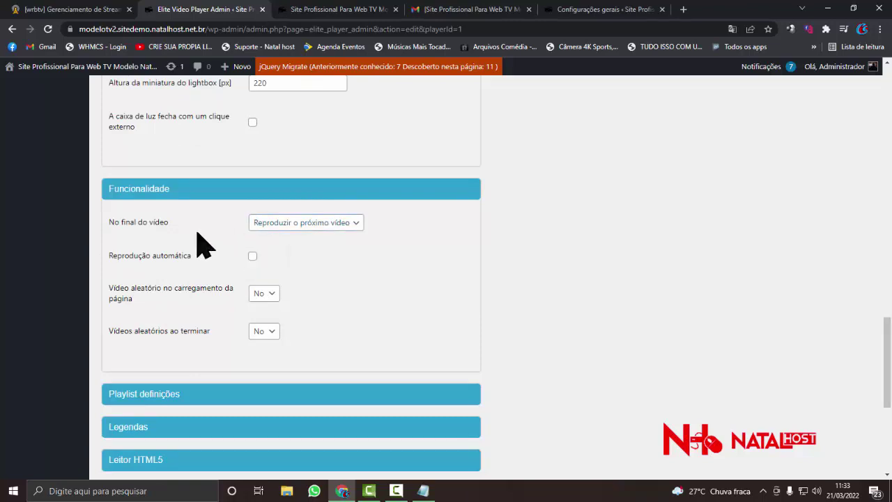
scroll(209, 298, "down", 1)
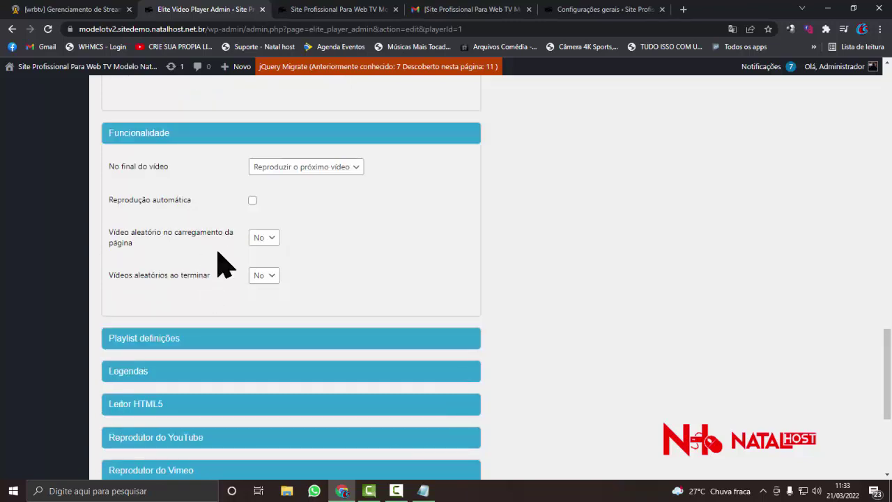
scroll(219, 259, "down", 2)
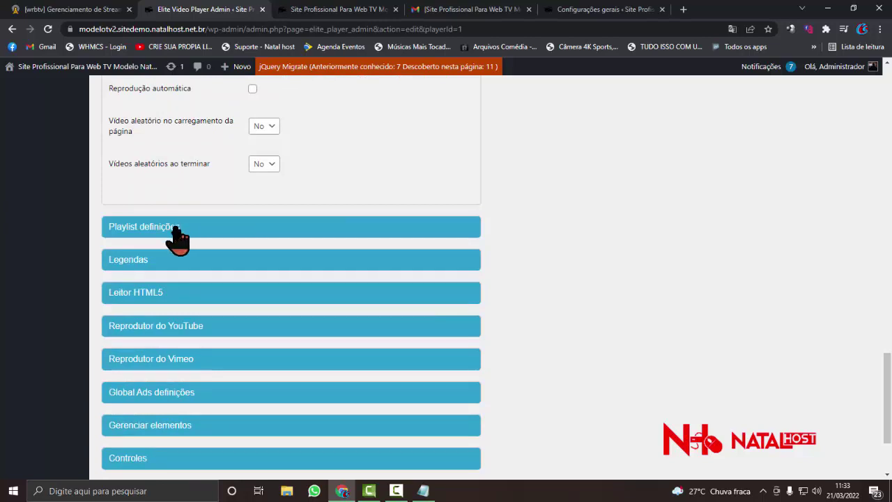
- Expand Playlist definições, keeping the playlist display set to Fora
left_click(173, 227)
scroll(230, 288, "down", 1)
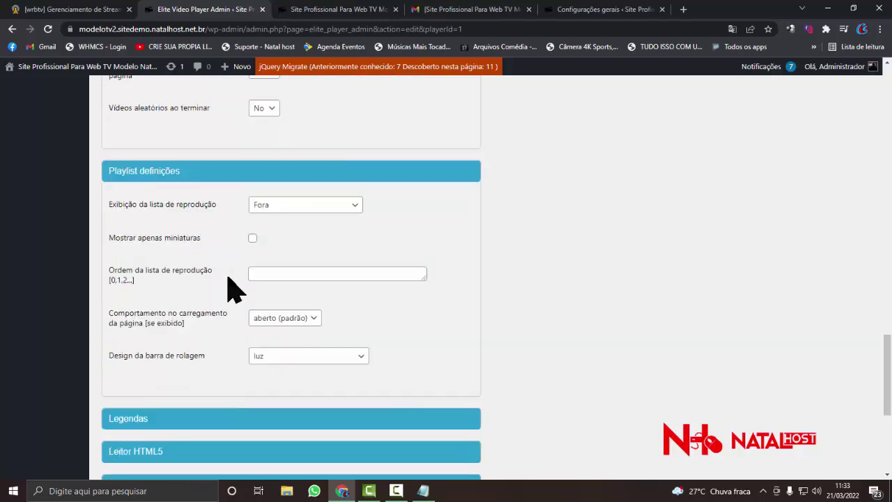
left_click(282, 206)
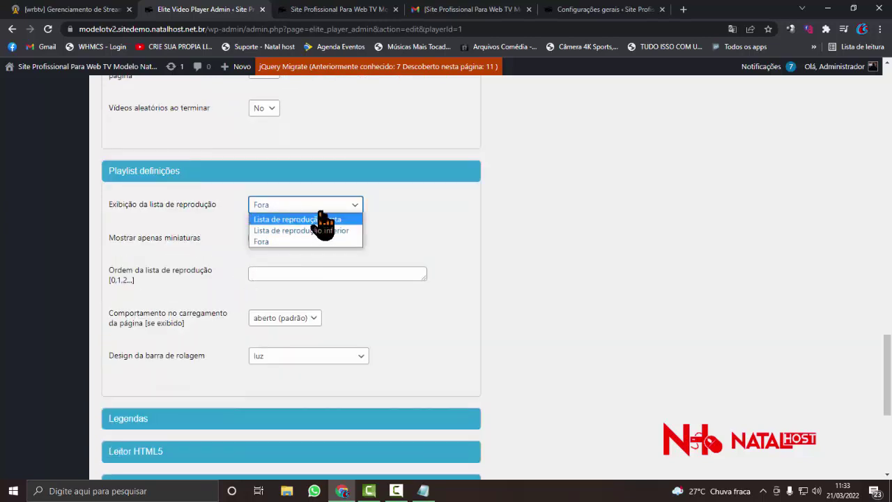
left_click(210, 235)
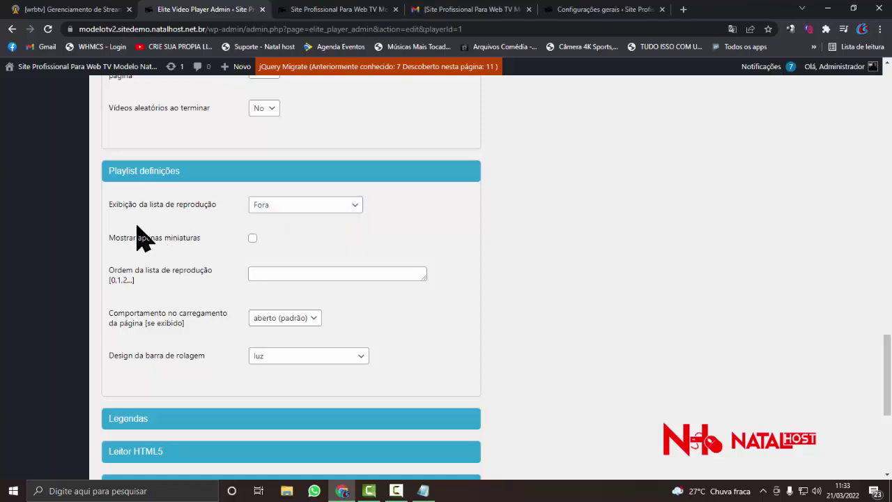
scroll(139, 237, "down", 2)
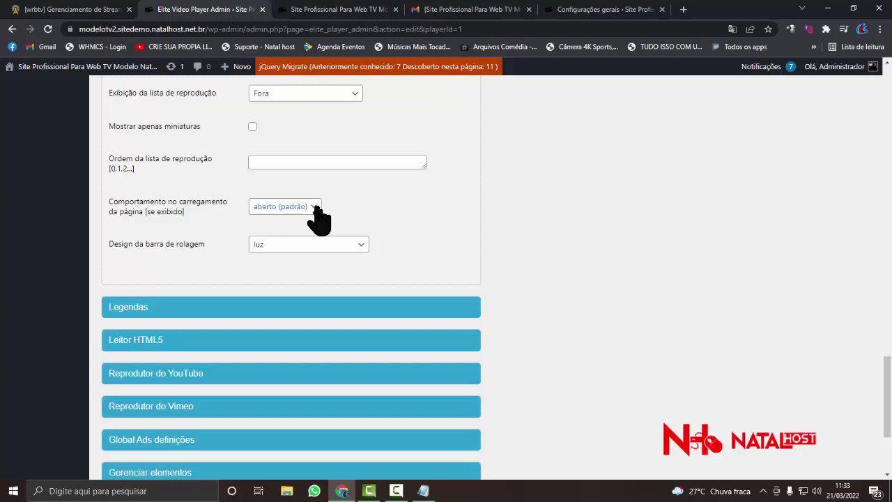
scroll(314, 212, "down", 2)
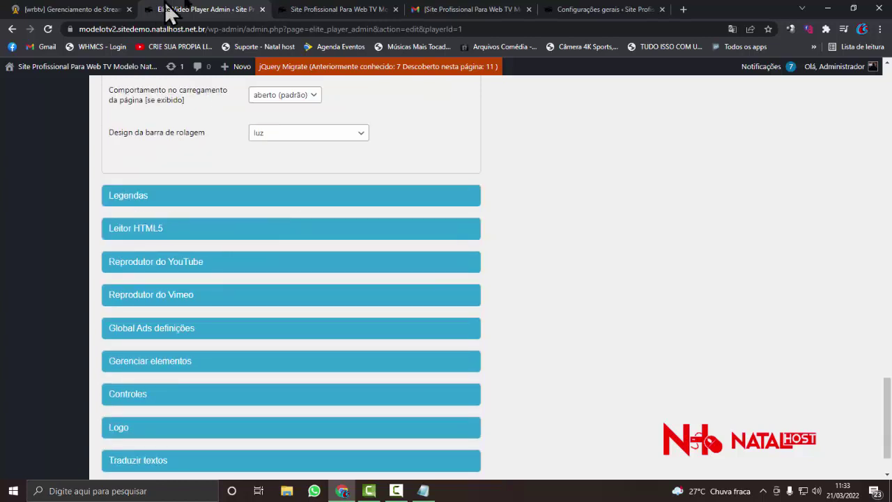
- Back in the player editor, toggle Legendas, then expand Leitor HTML5 and Reprodutor do YouTube
left_click(336, 9)
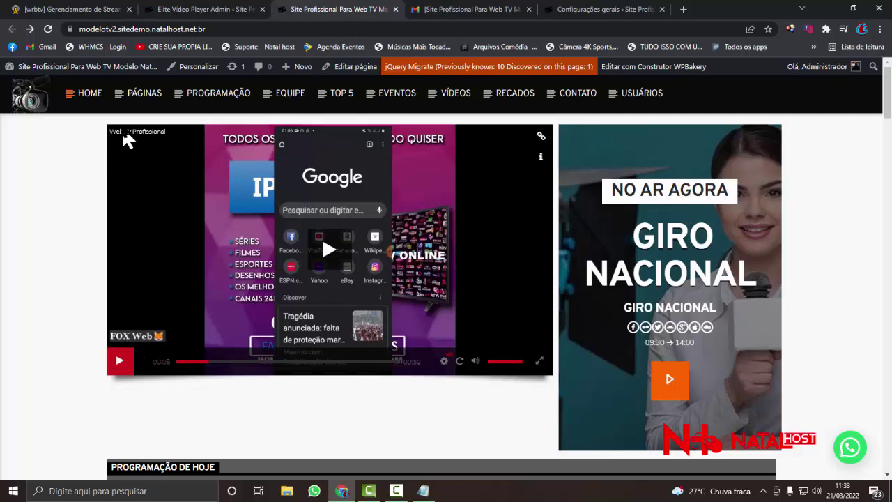
left_click(233, 11)
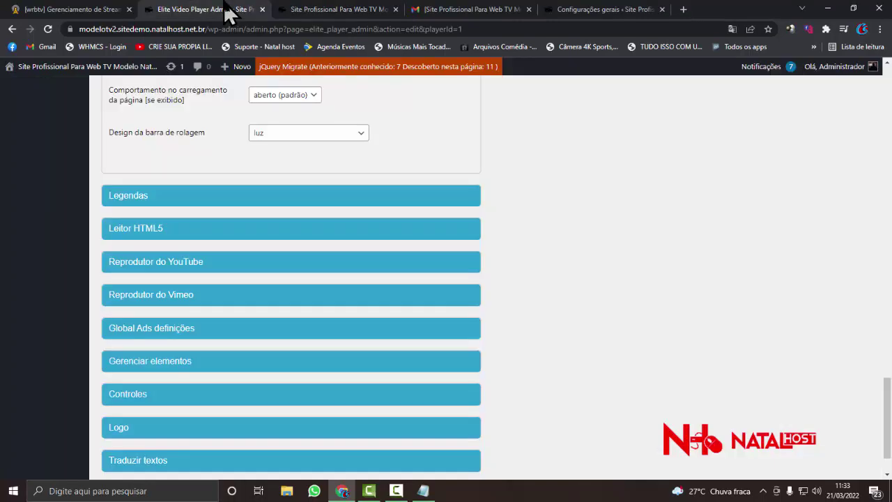
left_click(190, 202)
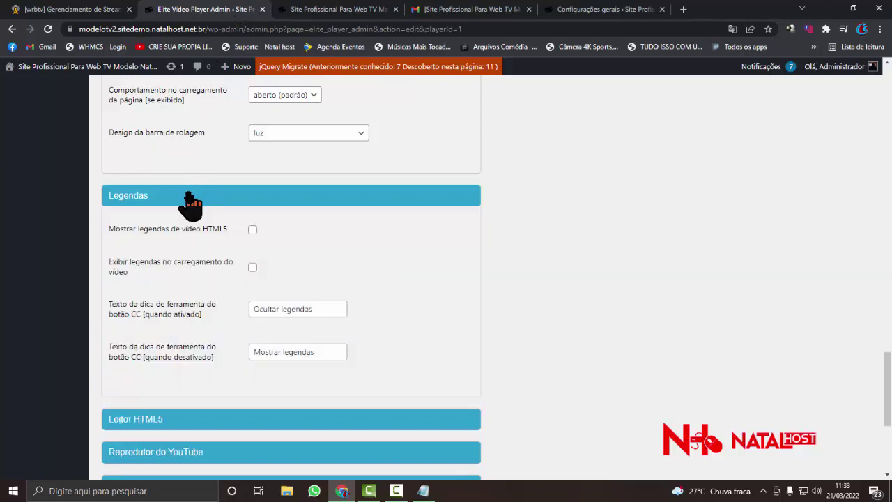
left_click(190, 202)
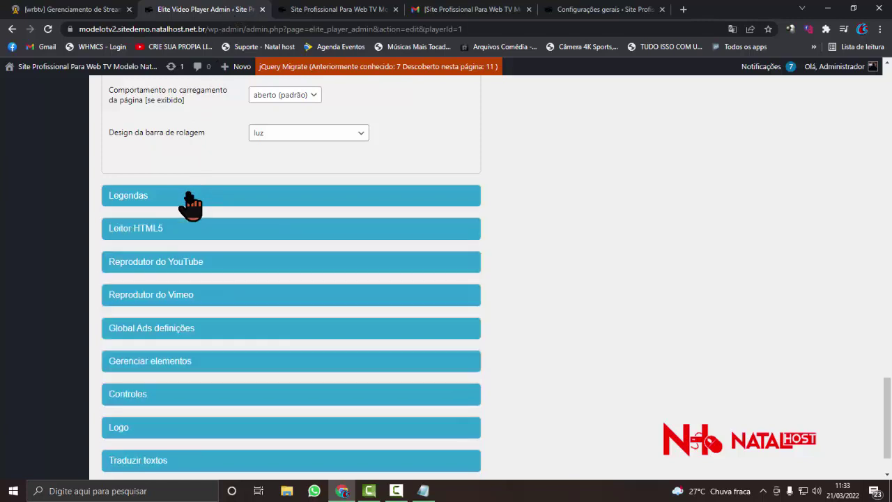
left_click(194, 233)
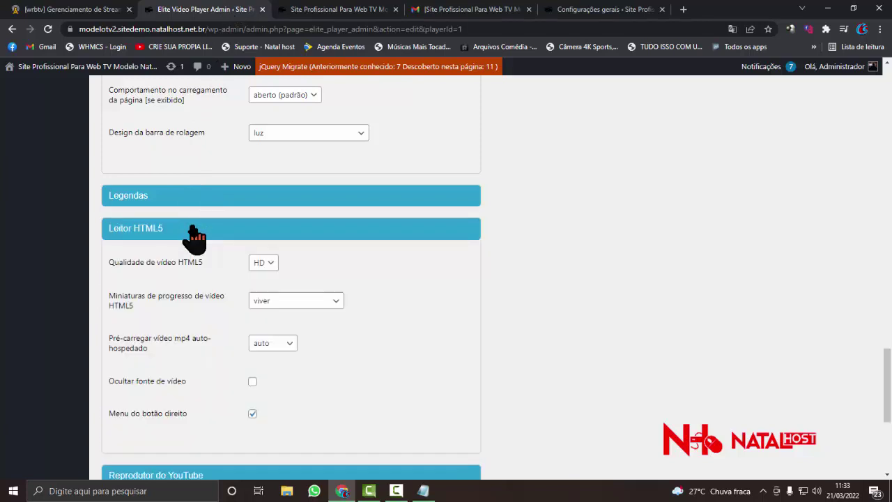
scroll(194, 236, "down", 1)
scroll(188, 244, "down", 1)
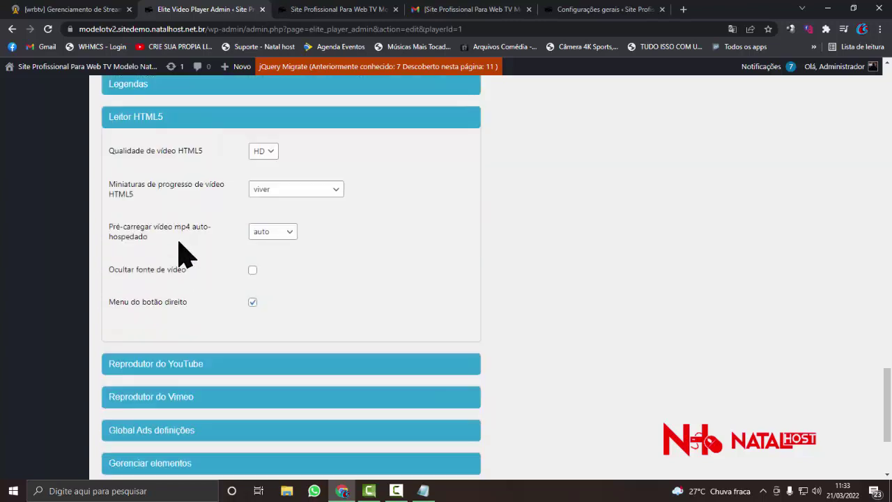
scroll(183, 254, "down", 1)
scroll(180, 250, "down", 2)
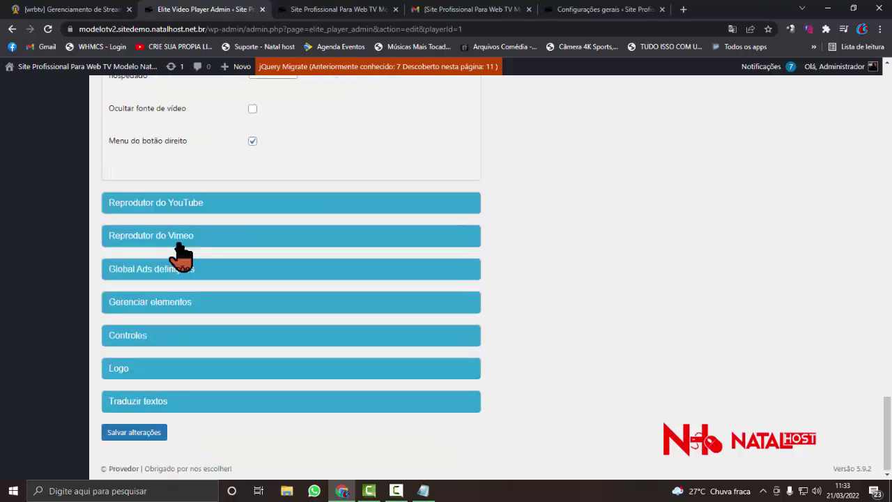
left_click(207, 208)
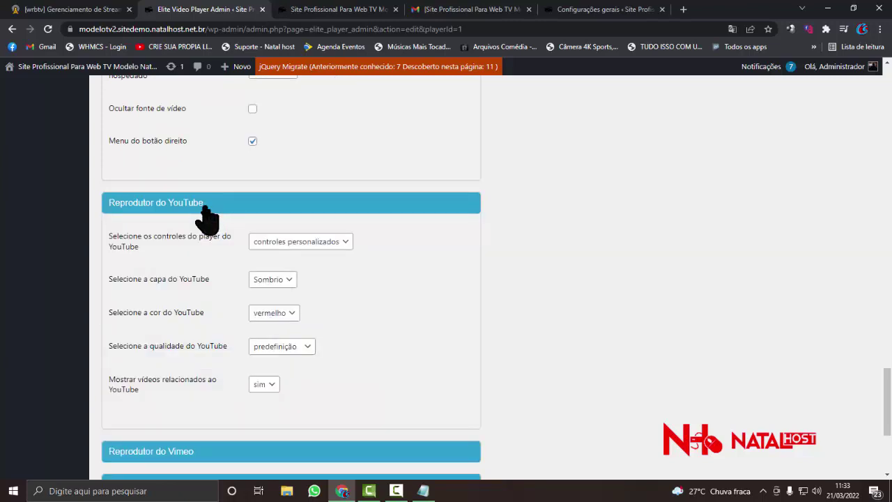
scroll(208, 230, "down", 3)
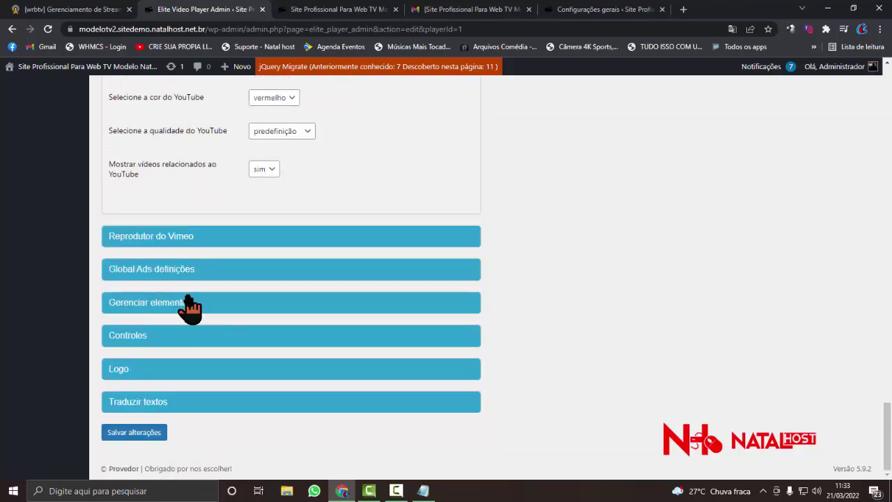
- Clear the global pre-roll video URL and pre-roll link URL in Global Ads definições
left_click(197, 274)
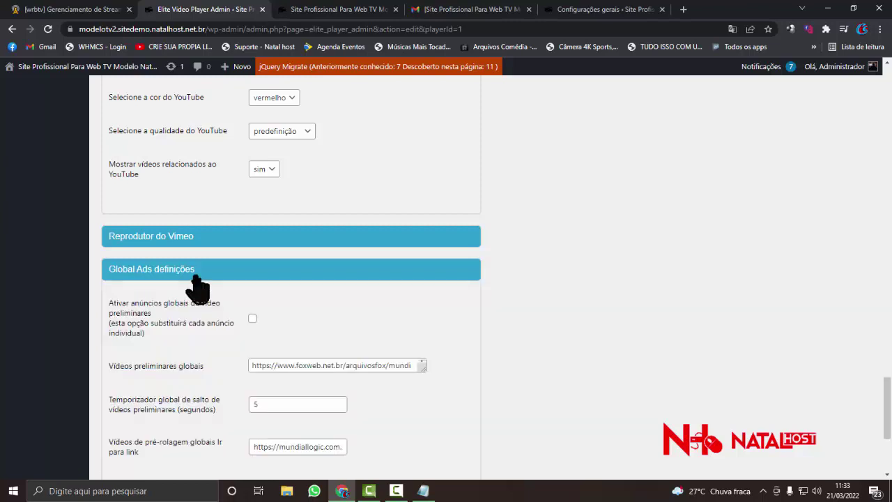
scroll(176, 301, "down", 3)
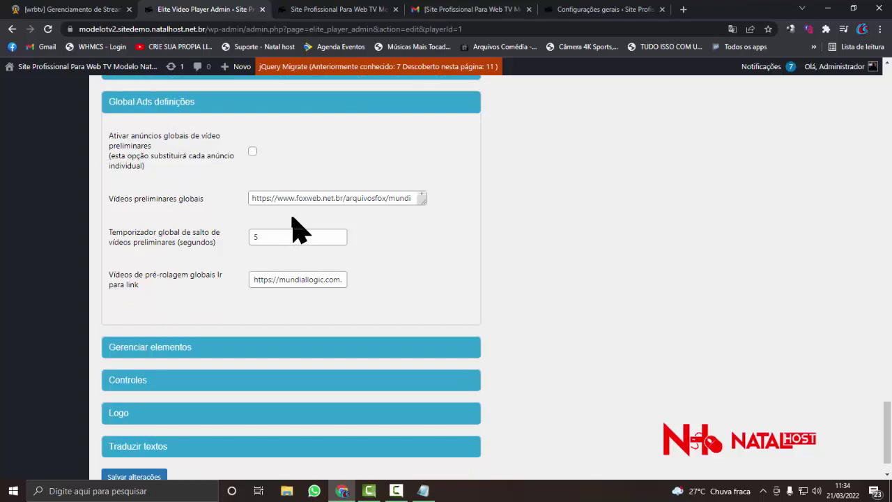
scroll(288, 215, "up", 1)
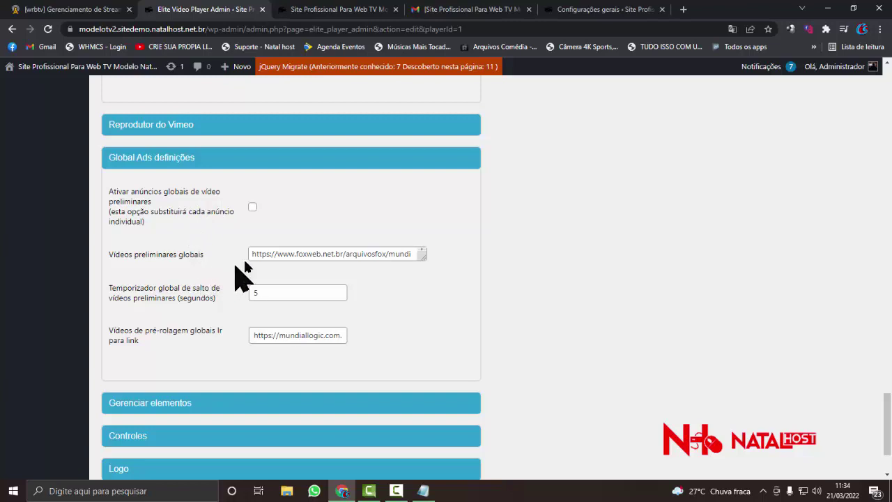
triple_click(277, 251)
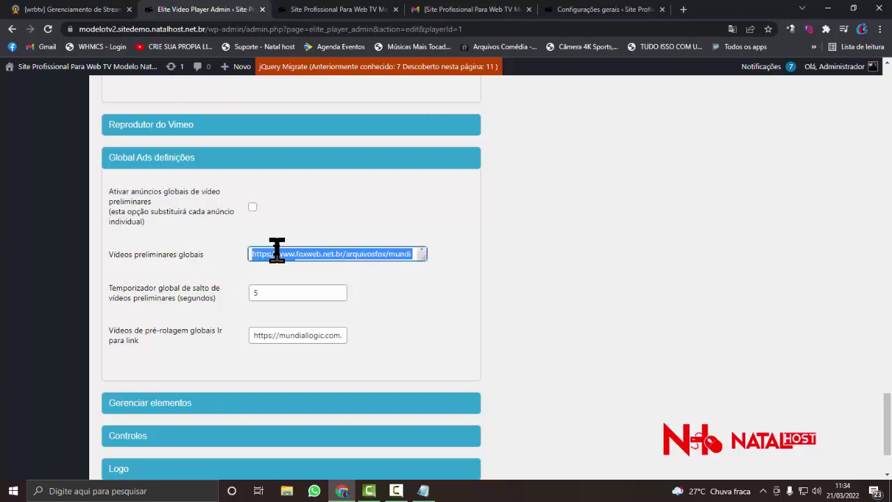
key("BackSpace")
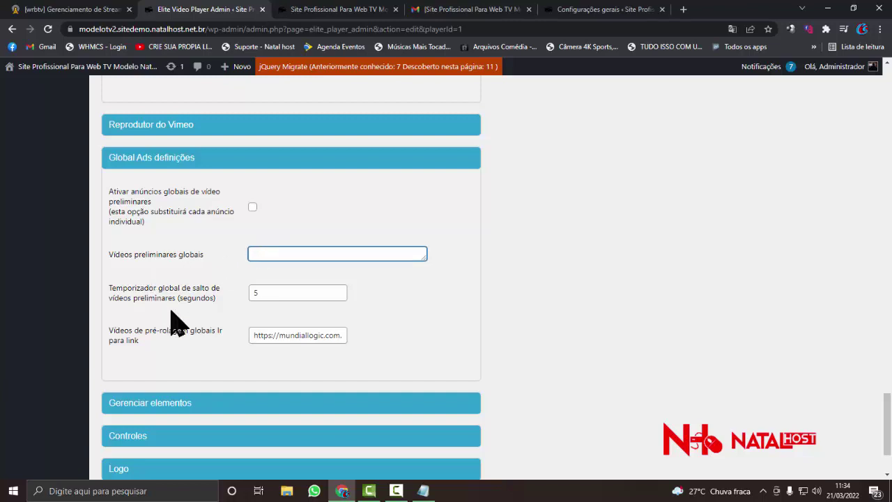
scroll(195, 311, "down", 1)
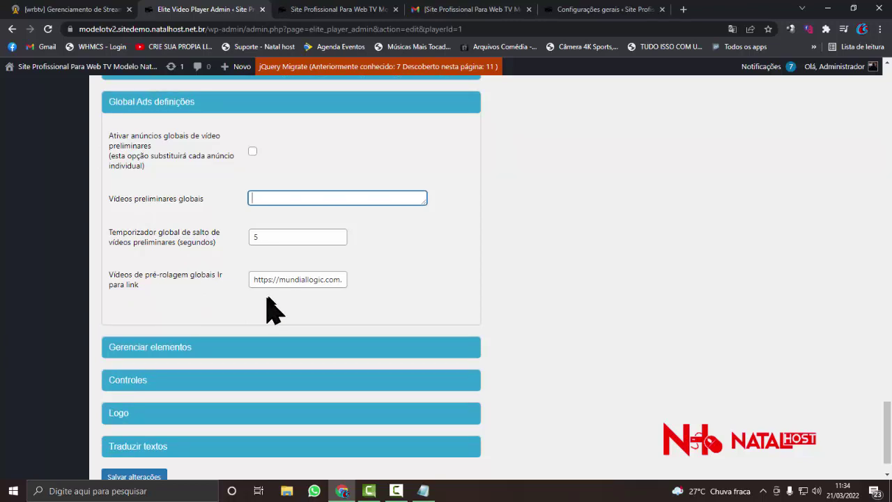
triple_click(285, 280)
key("BackSpace")
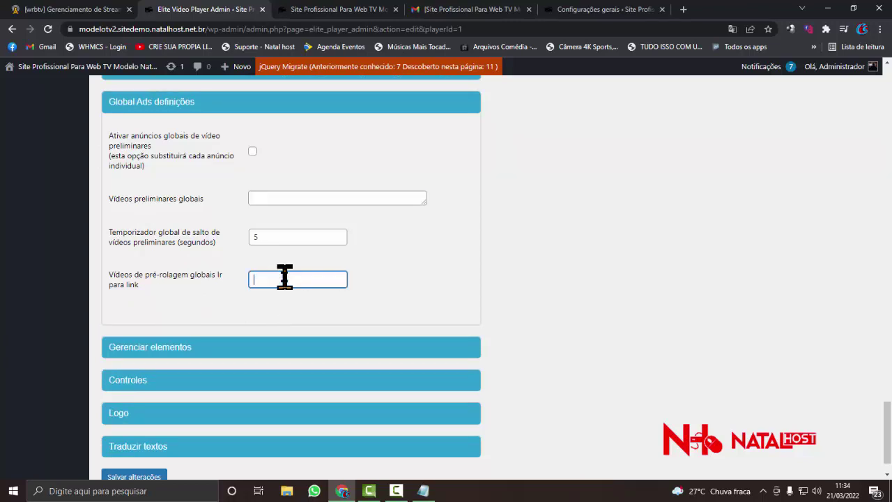
scroll(287, 282, "down", 1)
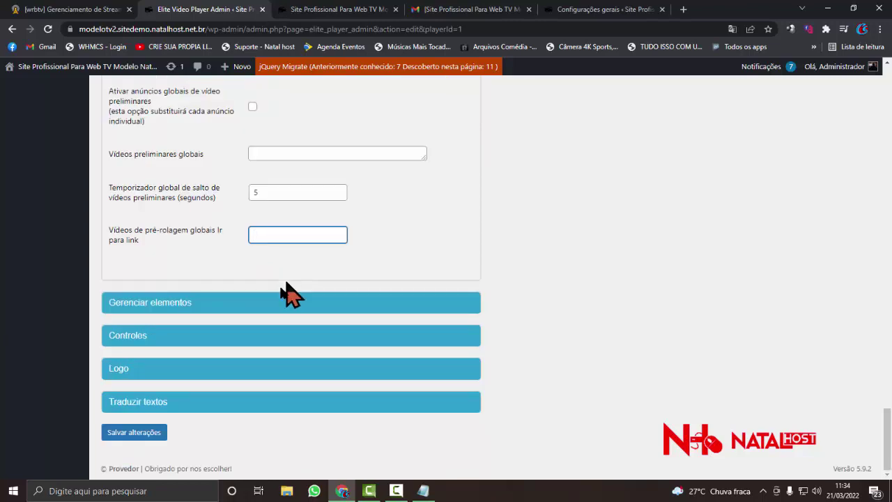
- Expand Gerenciar elementos and review its share, Facebook, Twitter and embed options
left_click(200, 310)
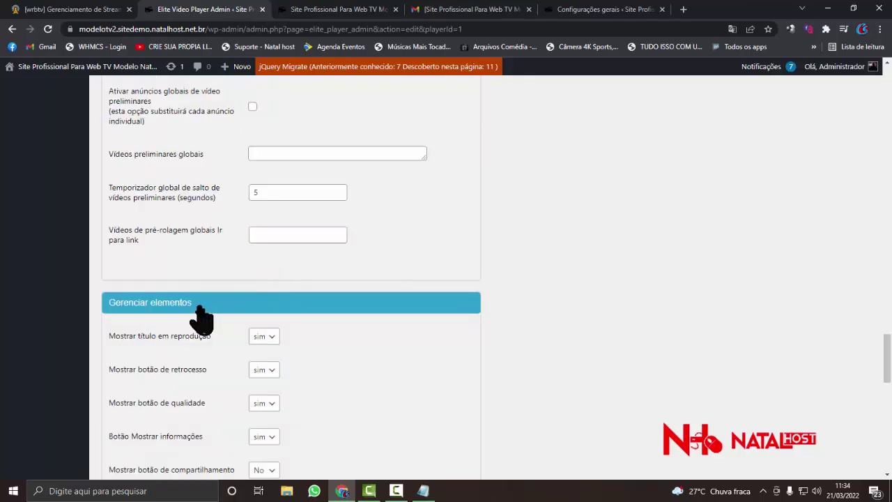
scroll(199, 314, "down", 3)
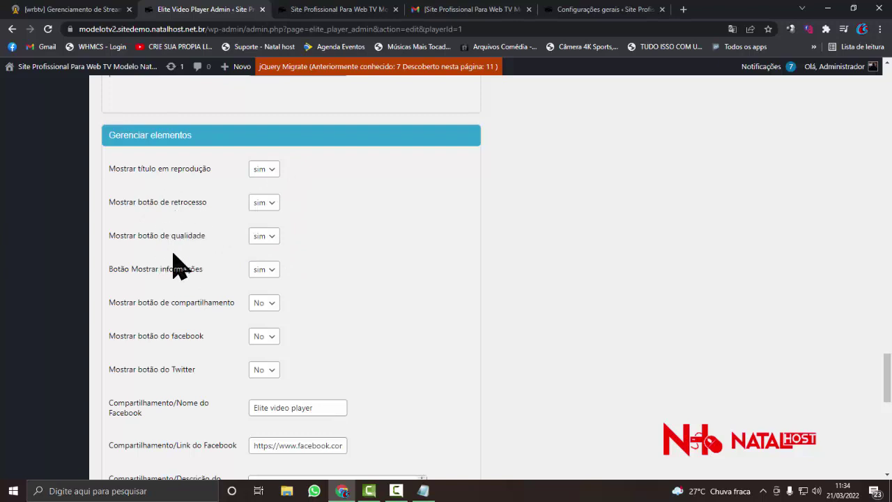
scroll(162, 272, "down", 1)
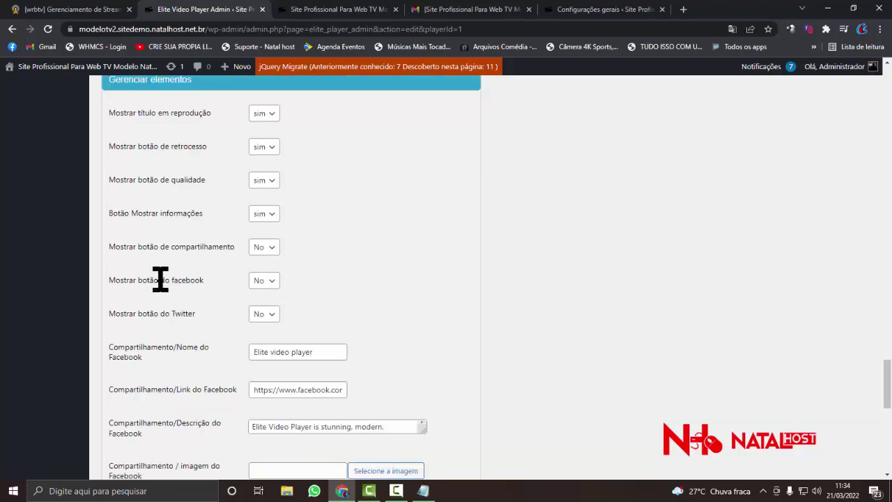
scroll(153, 282, "down", 1)
scroll(182, 314, "down", 2)
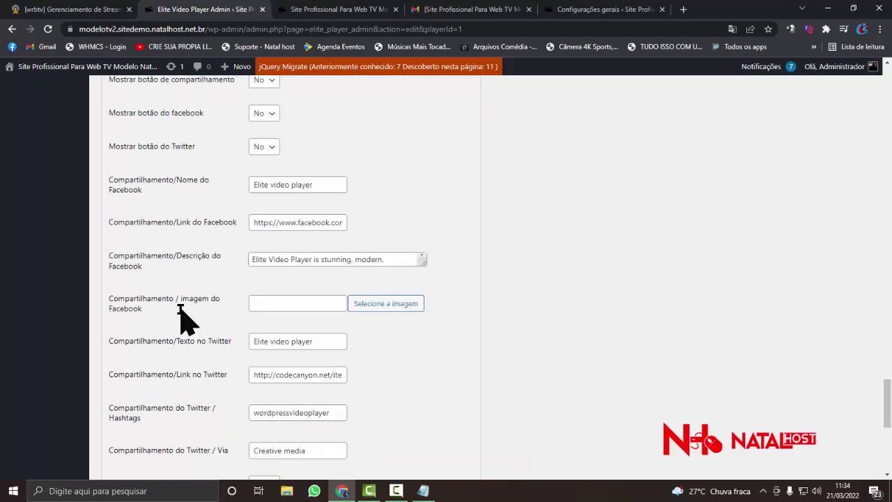
scroll(186, 295, "down", 2)
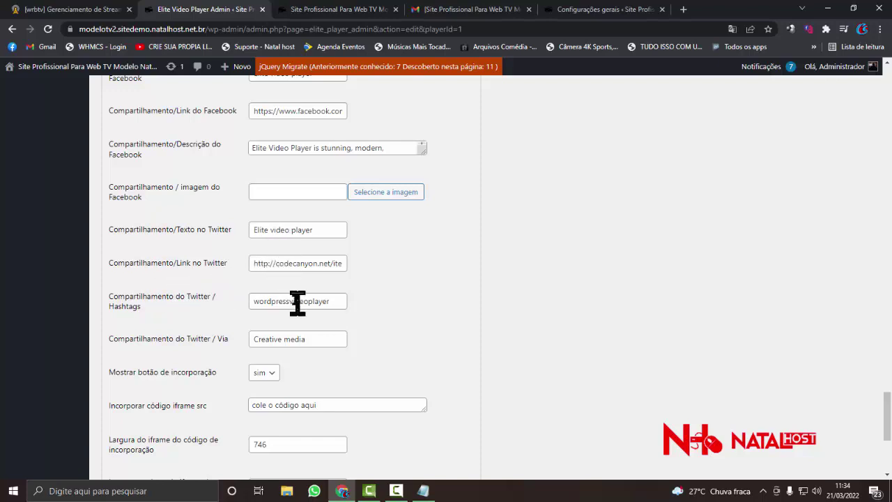
- Expand the Logo settings section further down the player edit page
left_click_drag(293, 263, 179, 264)
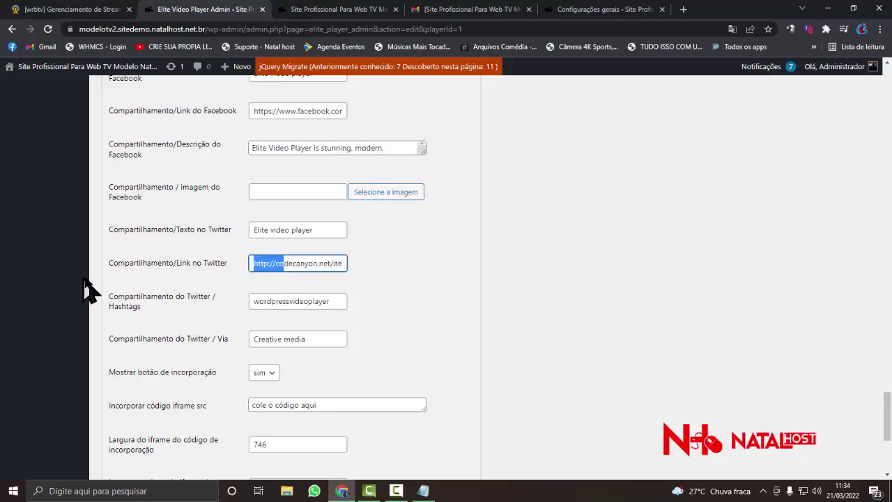
scroll(202, 282, "down", 1)
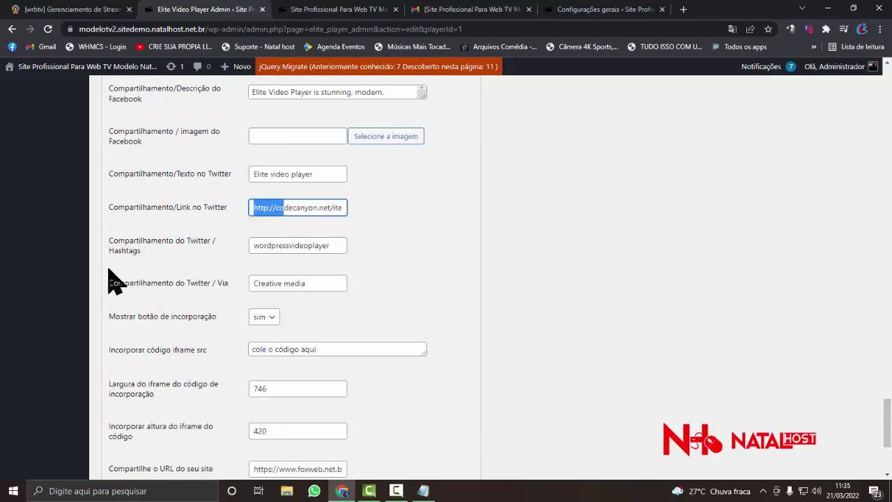
scroll(209, 275, "down", 4)
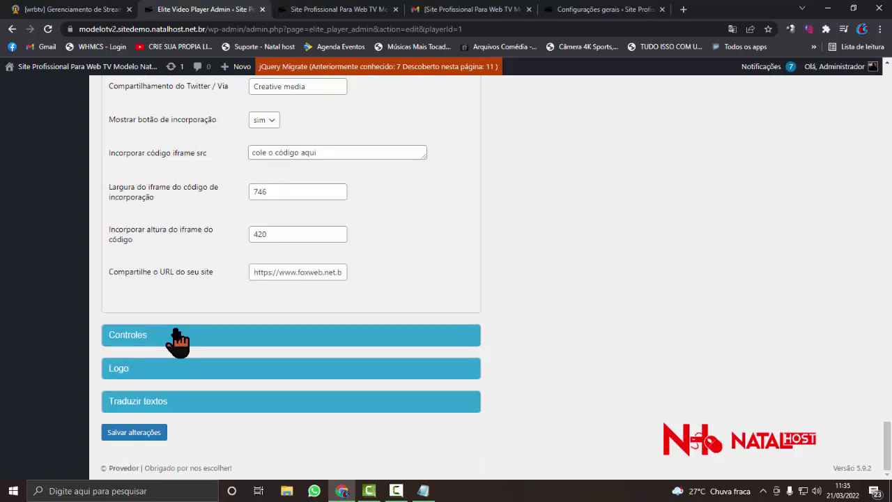
left_click(165, 369)
scroll(157, 359, "down", 3)
scroll(157, 358, "down", 1)
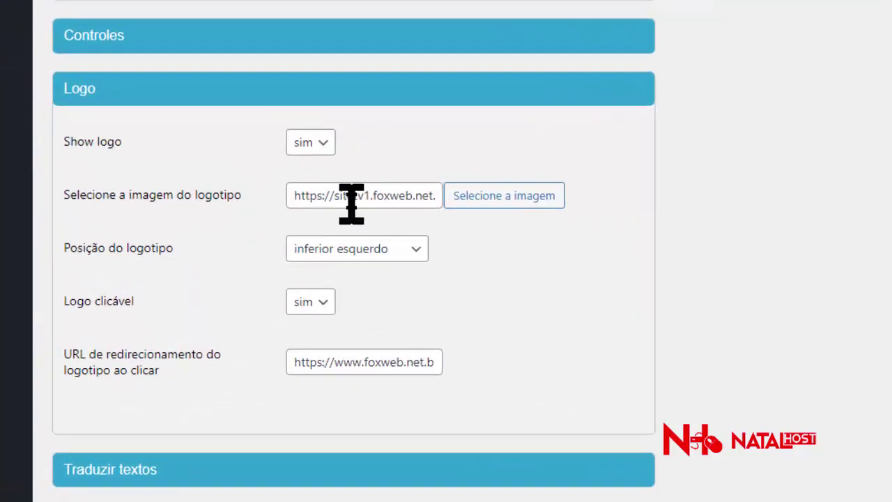
- Choose the B Brasil image from the media library as the logo
double_click(351, 202)
left_click(474, 202)
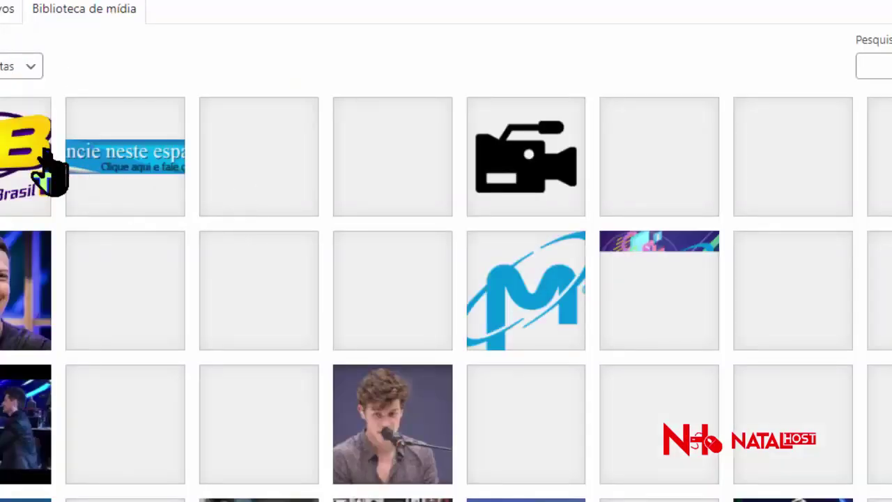
left_click(49, 170)
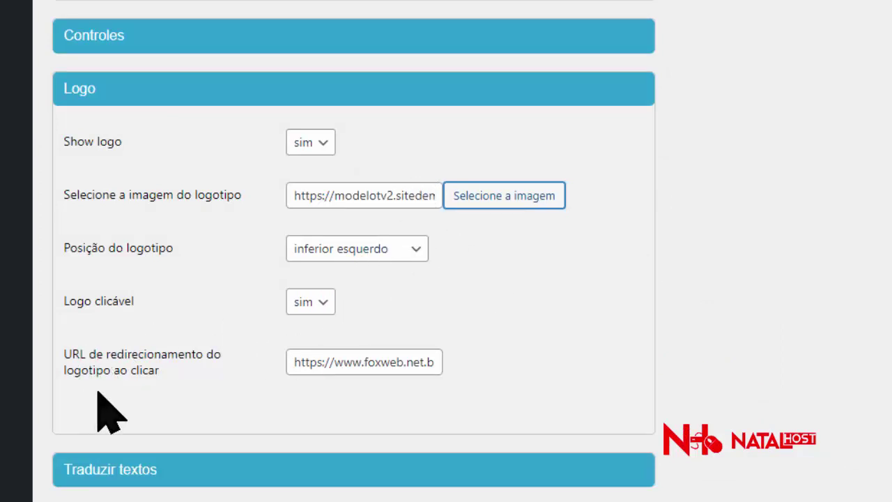
- Clear the logo redirect URL field, removing an accidentally pasted playlist URL
left_click(357, 363)
key("ctrl+a")
key("BackSpace")
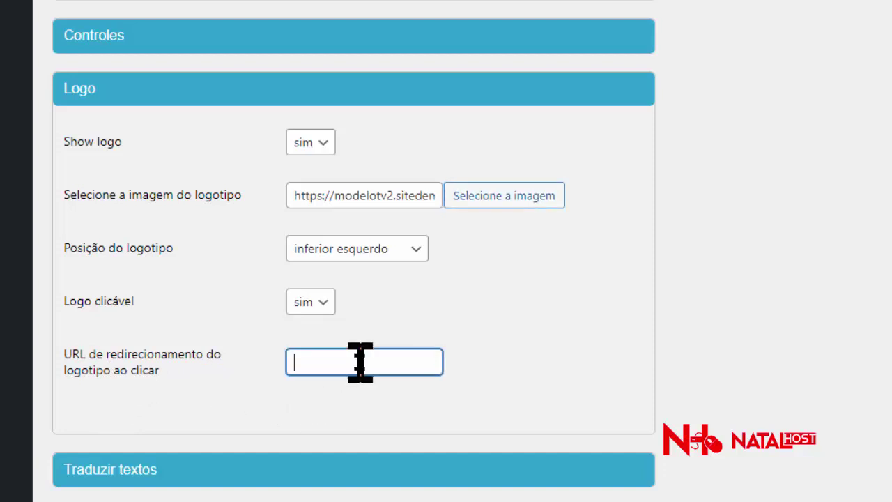
right_click(360, 362)
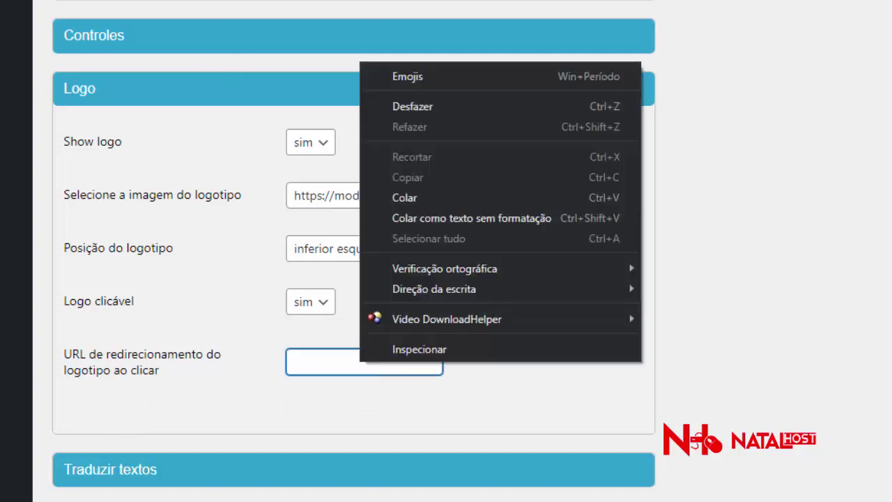
left_click(479, 198)
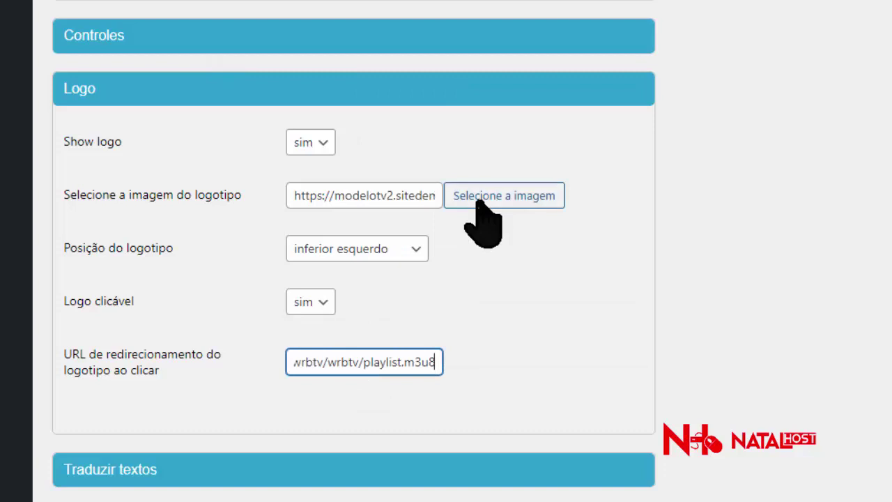
triple_click(383, 362)
key("BackSpace")
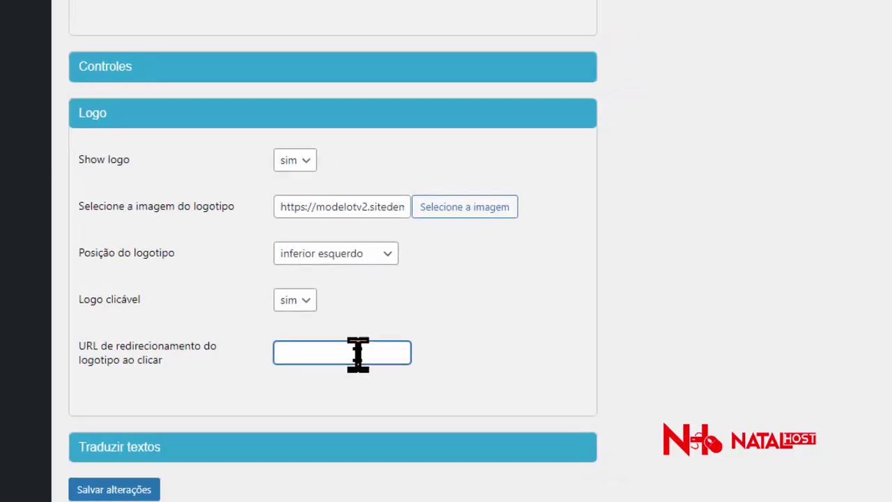
- Copy the site address from the front-end tab and paste it as the redirect URL
left_click(335, 10)
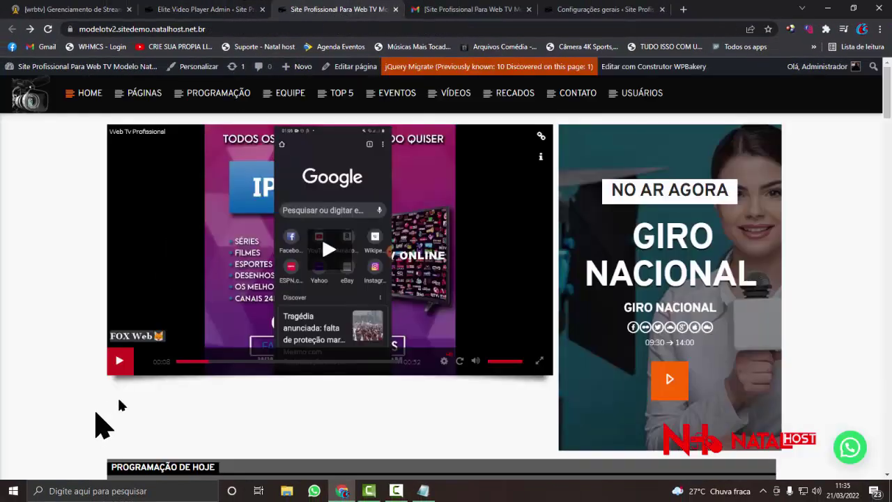
left_click(222, 31)
key("ctrl+c")
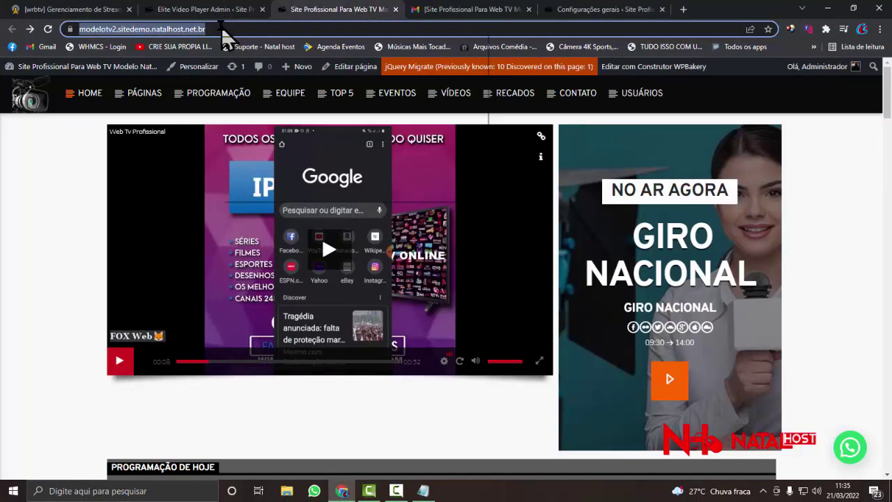
right_click(222, 31)
left_click(241, 102)
left_click(209, 10)
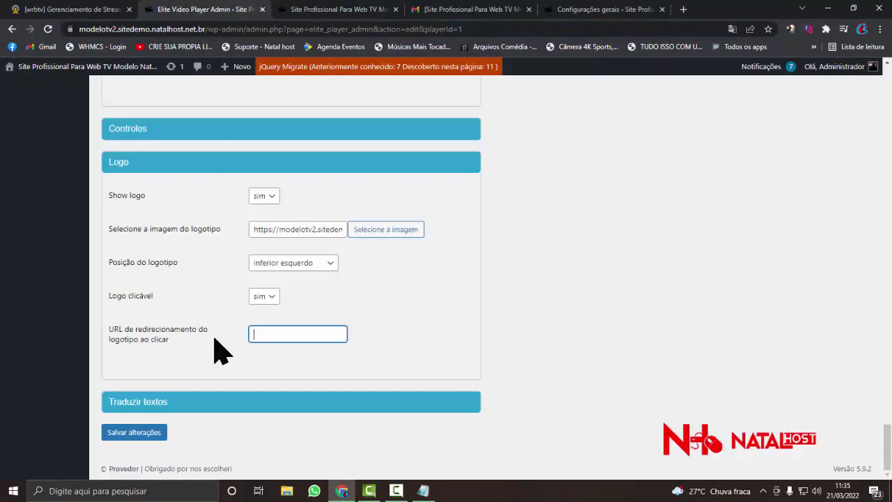
right_click(271, 333)
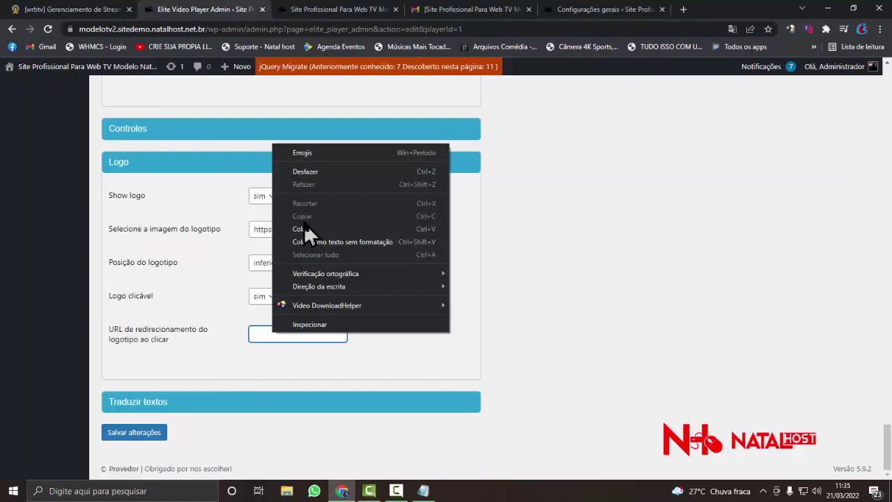
left_click(305, 228)
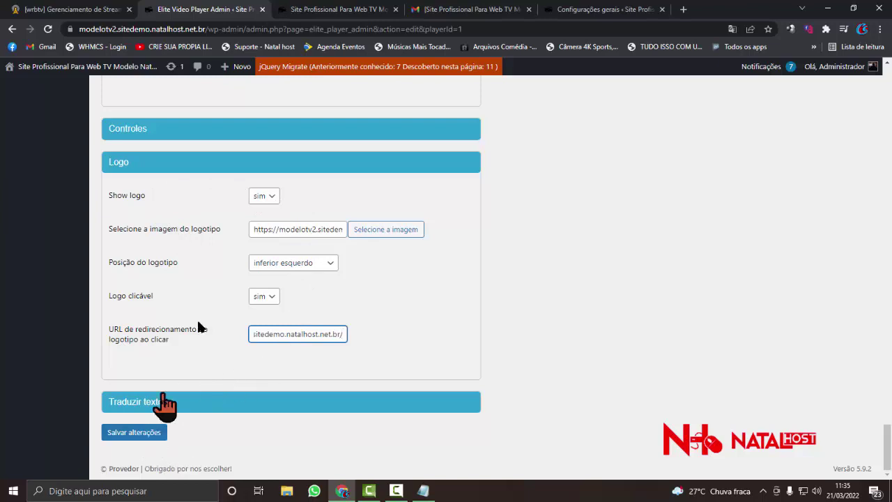
- Collapse the Configurações Gerais, Lightbox, Funcionalidade, Playlist, Leitor HTML5 and YouTube sections
scroll(221, 280, "up", 15)
scroll(220, 274, "up", 15)
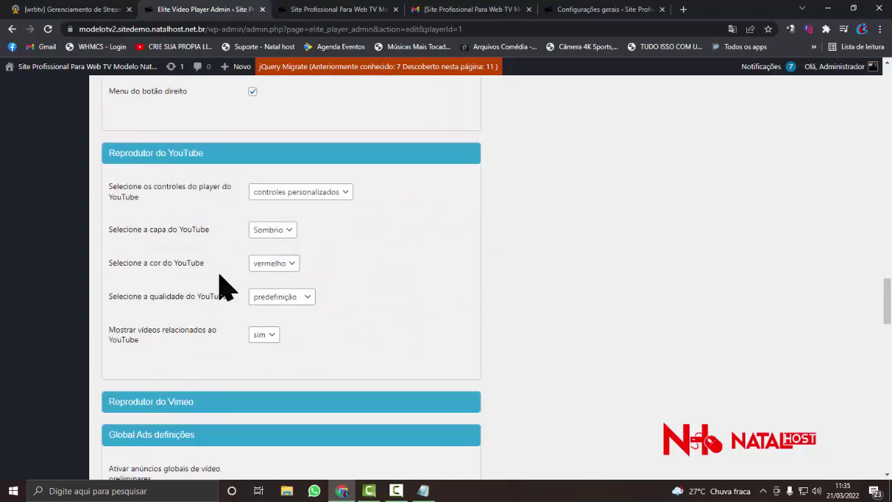
scroll(219, 275, "up", 15)
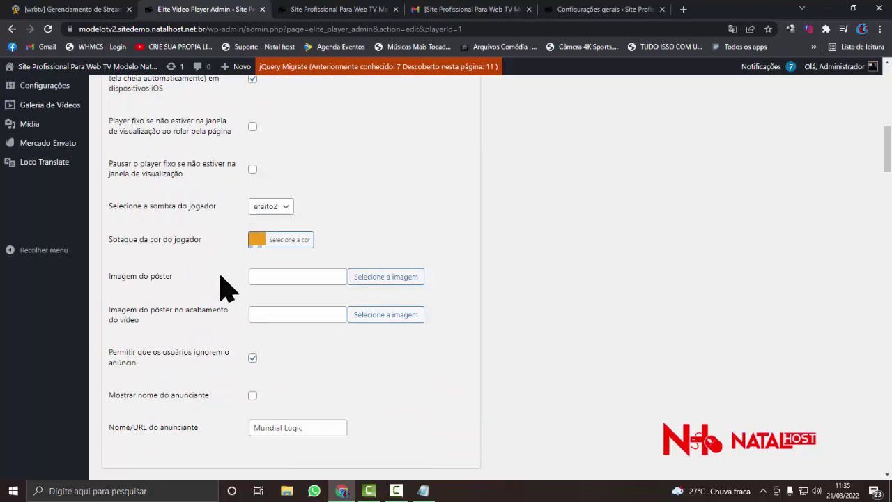
left_click(177, 250)
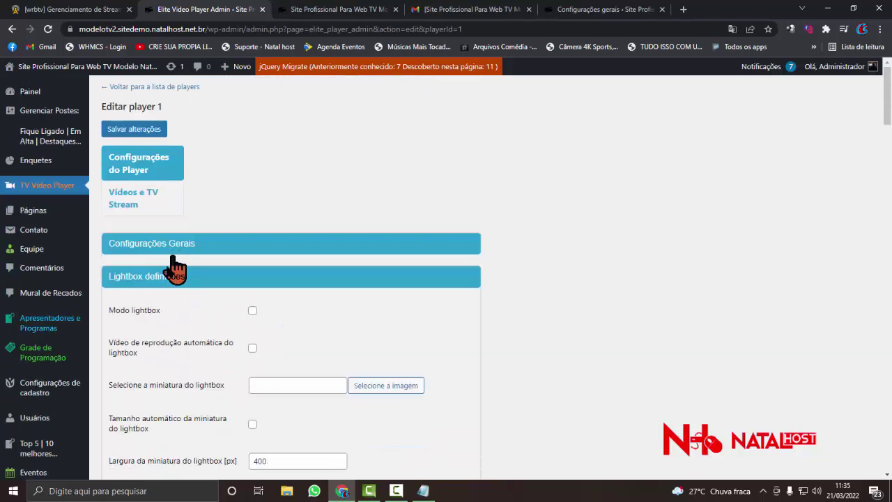
left_click(176, 273)
scroll(169, 279, "down", 2)
left_click(164, 202)
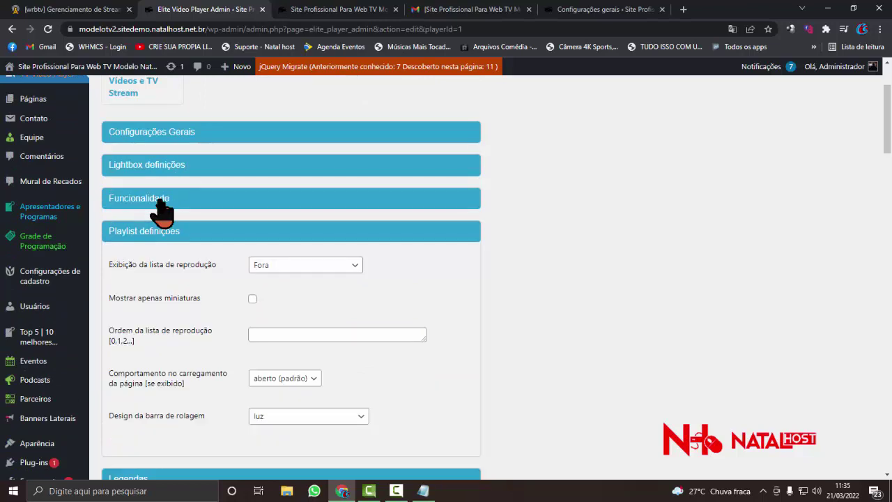
scroll(162, 206, "down", 2)
left_click(165, 122)
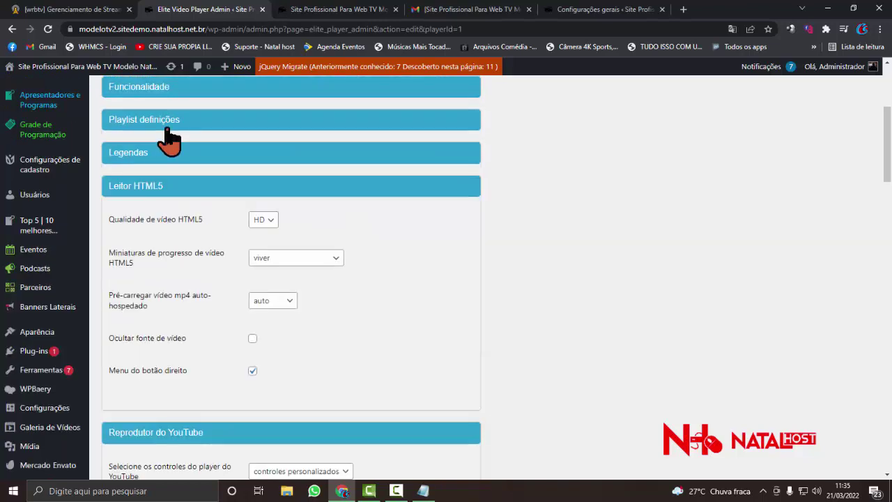
left_click(178, 187)
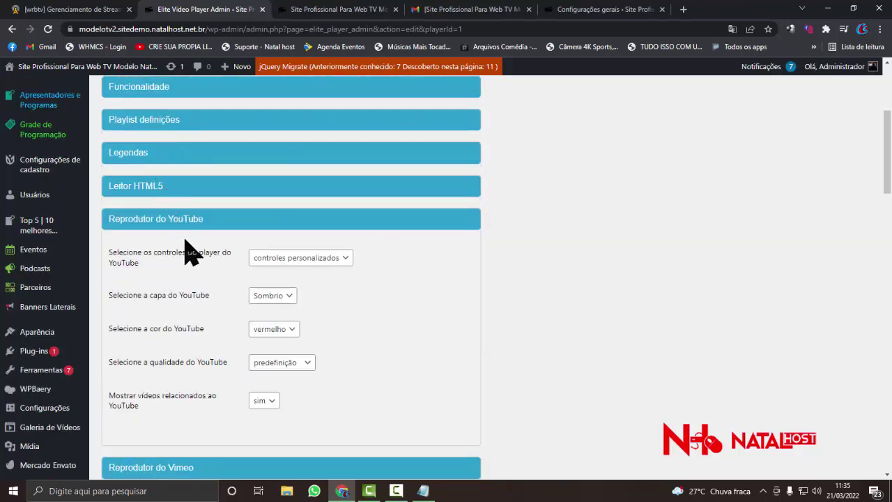
left_click(186, 221)
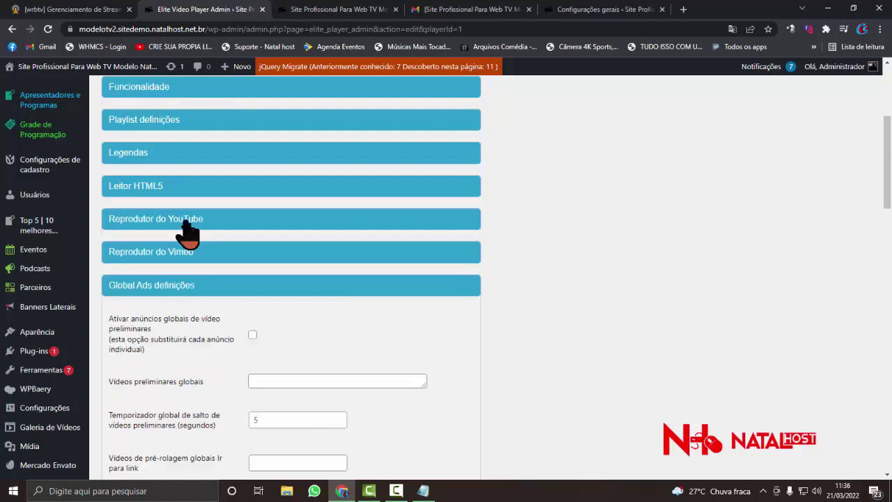
scroll(185, 230, "down", 3)
scroll(185, 230, "down", 2)
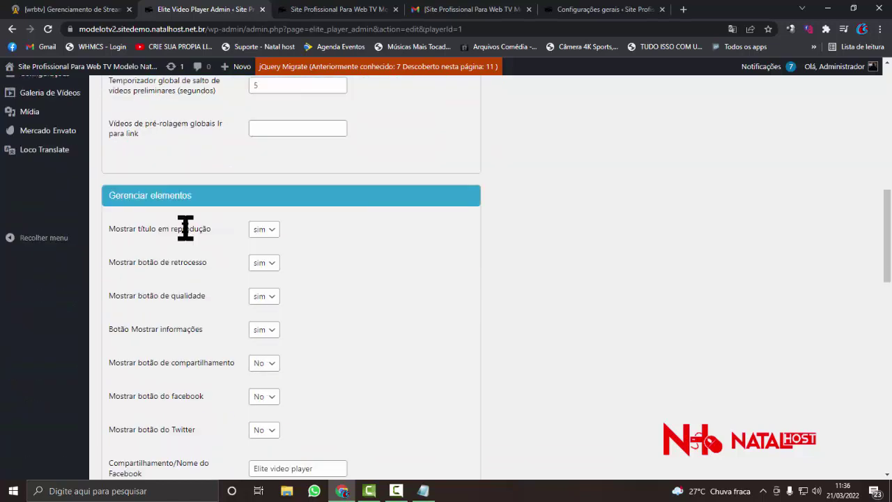
scroll(187, 236, "up", 3)
- Collapse Global Ads and Gerenciar elementos, then save with Salvar alterações
left_click(168, 121)
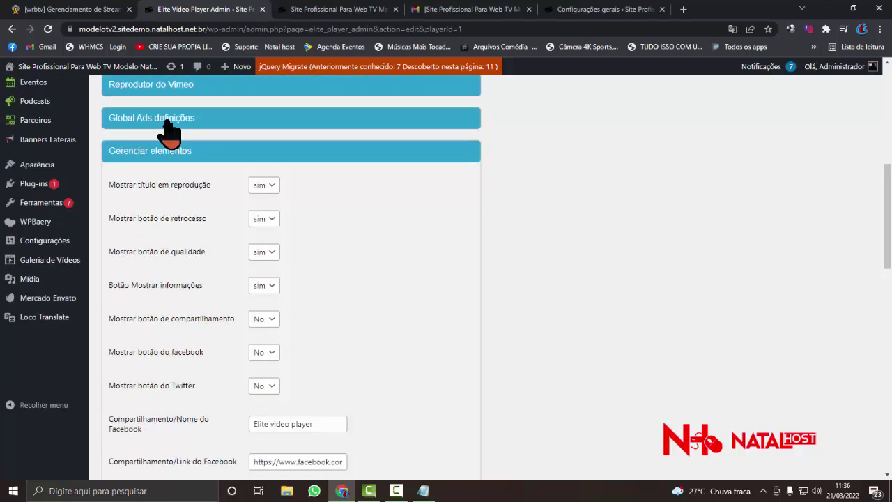
scroll(168, 167, "down", 10)
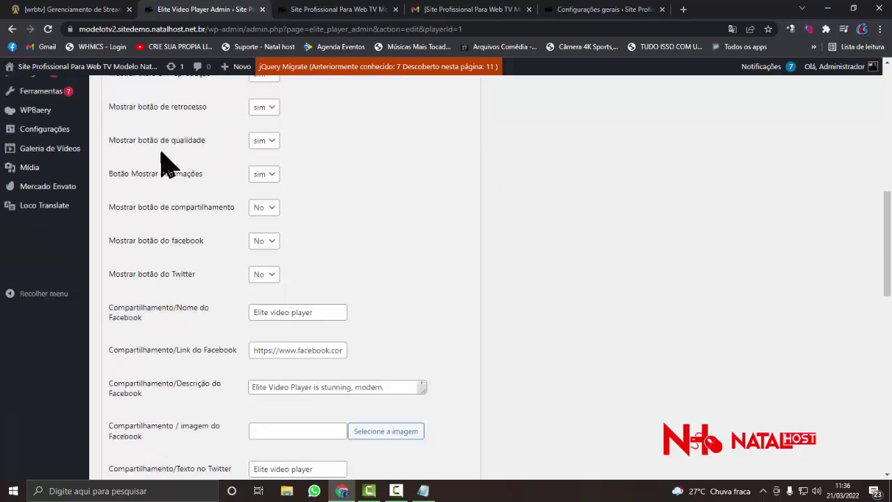
scroll(171, 296, "up", 1)
scroll(168, 293, "up", 10)
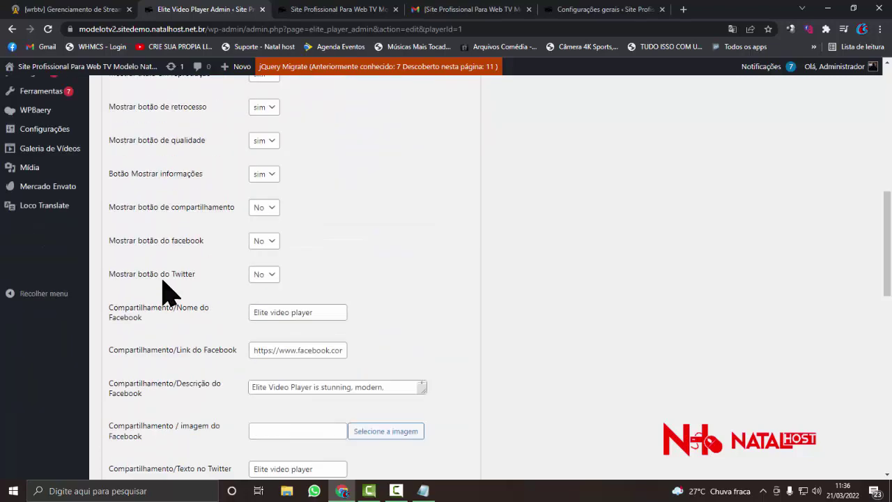
left_click(157, 269)
scroll(157, 265, "down", 3)
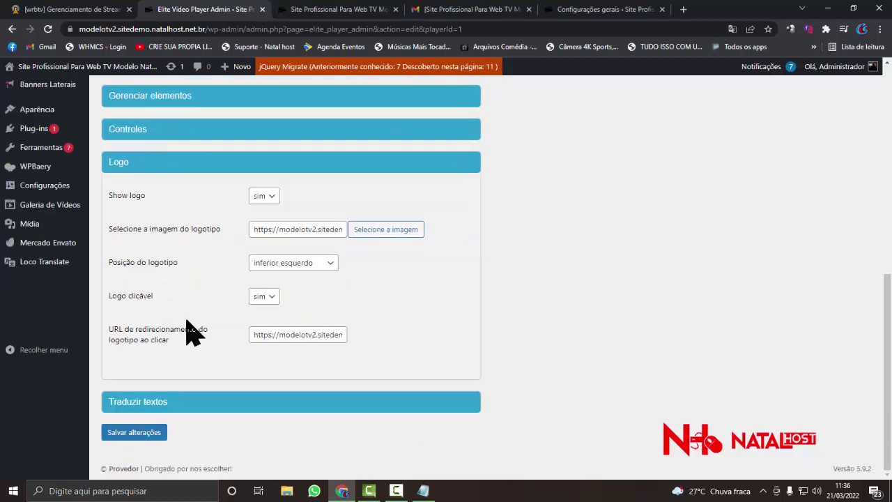
scroll(188, 331, "up", 1)
scroll(167, 293, "up", 6)
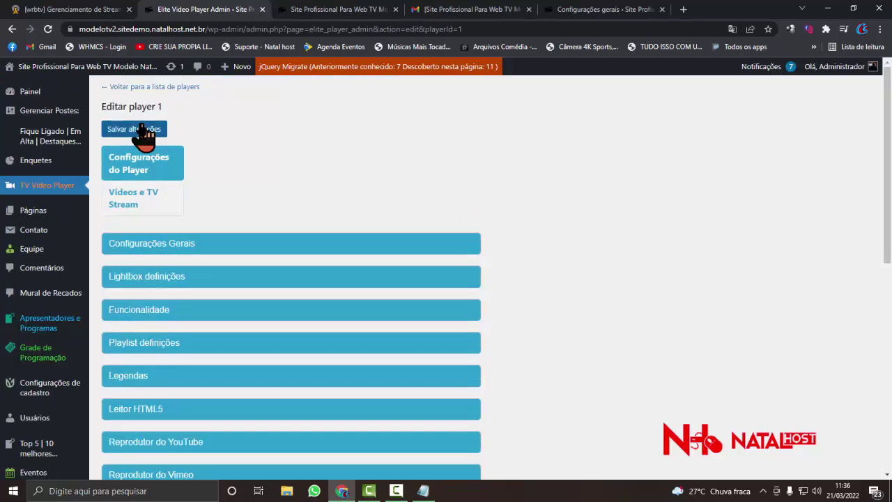
left_click(142, 131)
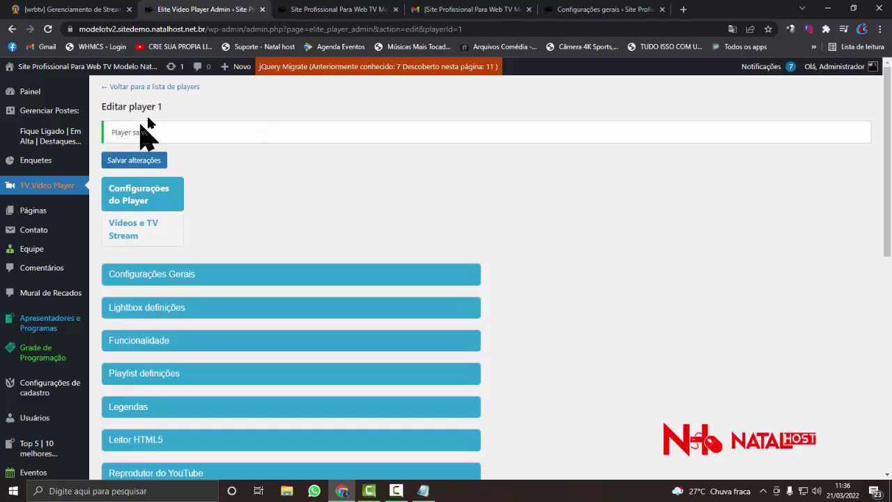
- Reload the site's front page and play the video to check the logo
left_click(312, 10)
key("Return")
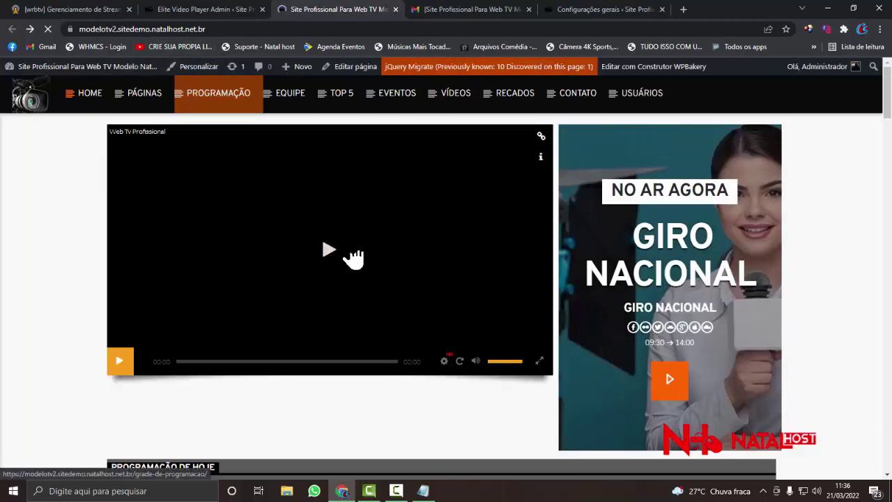
left_click(353, 252)
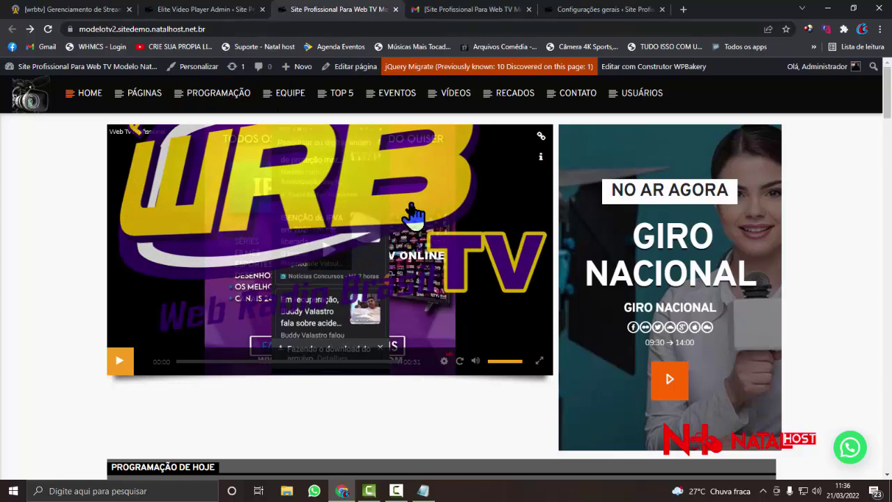
- Return to the player admin and scroll to the saved Logo settings
left_click(234, 11)
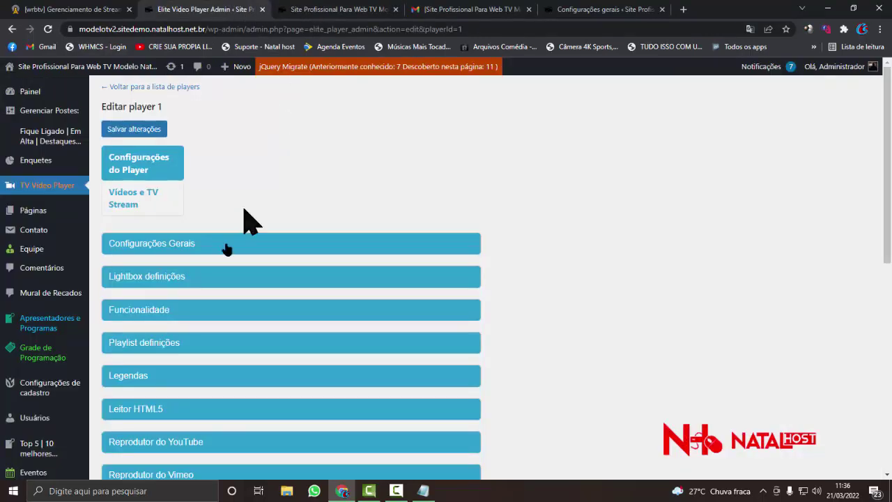
scroll(231, 258, "down", 4)
left_click(308, 18)
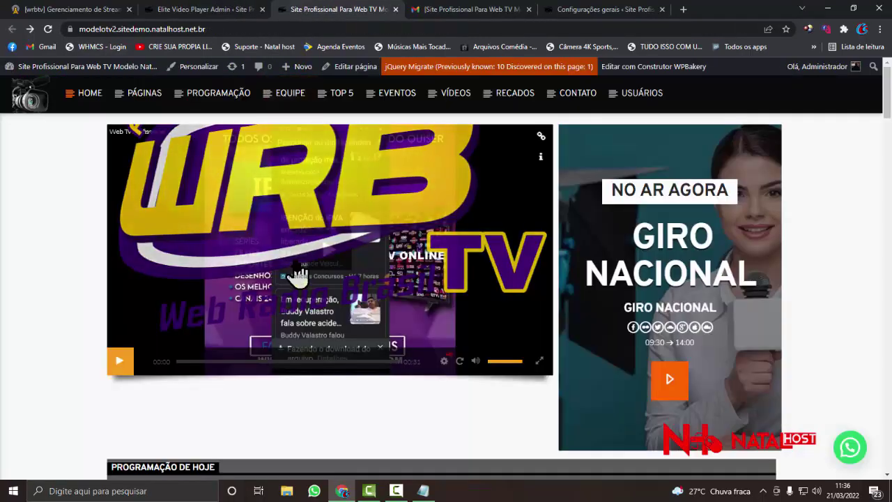
left_click(223, 13)
scroll(241, 240, "down", 3)
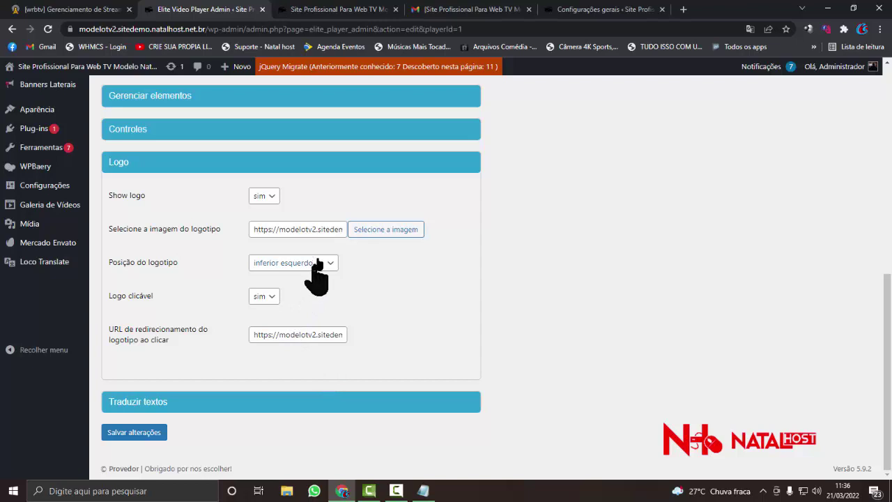
- Clear the logo image URL and save the player
triple_click(316, 230)
key("BackSpace")
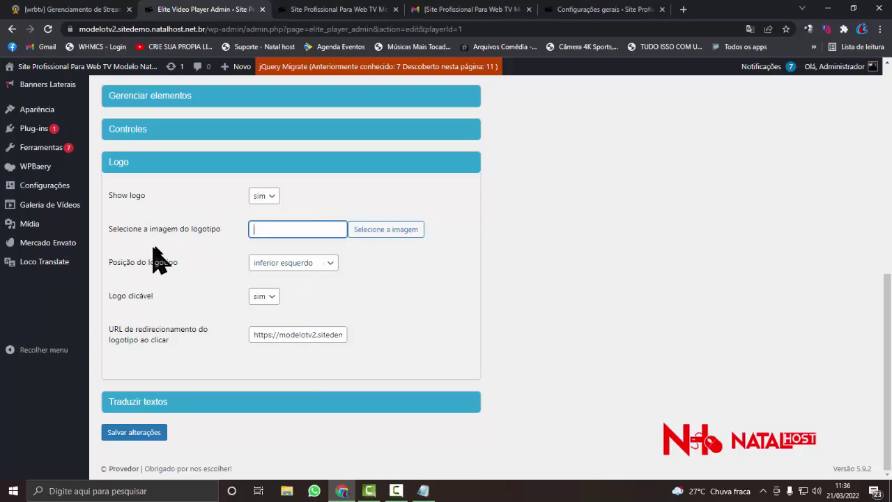
scroll(234, 221, "up", 10)
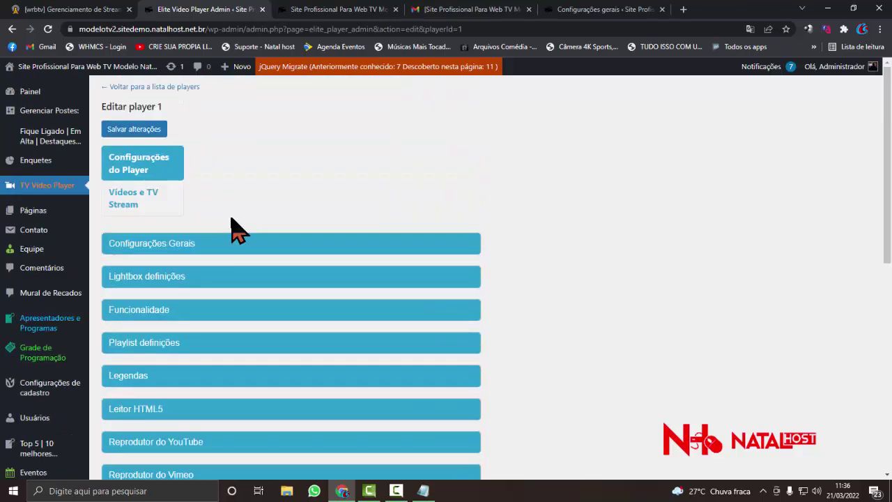
left_click(140, 132)
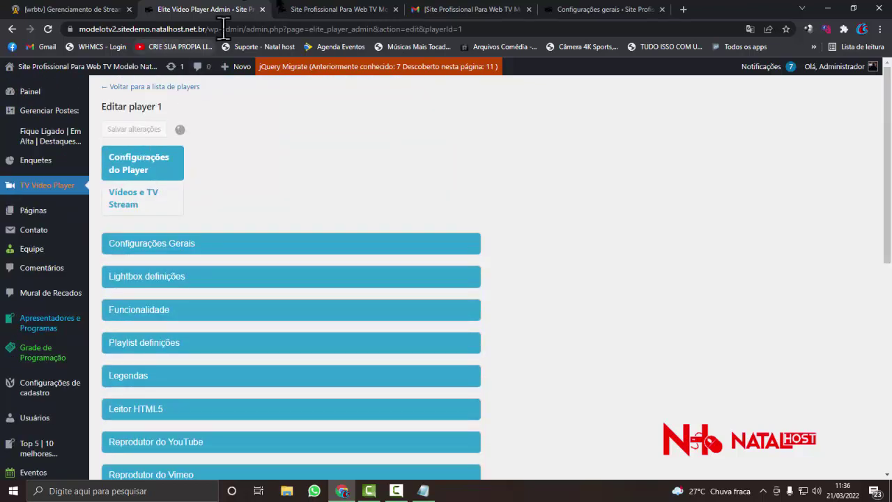
- Reload the site's front page, then return to the admin Logo settings
left_click(319, 10)
left_click(232, 29)
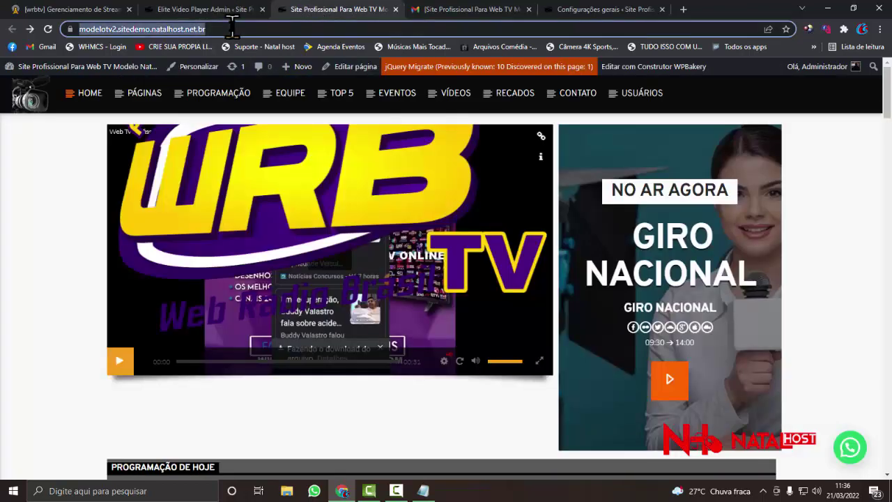
key("Return")
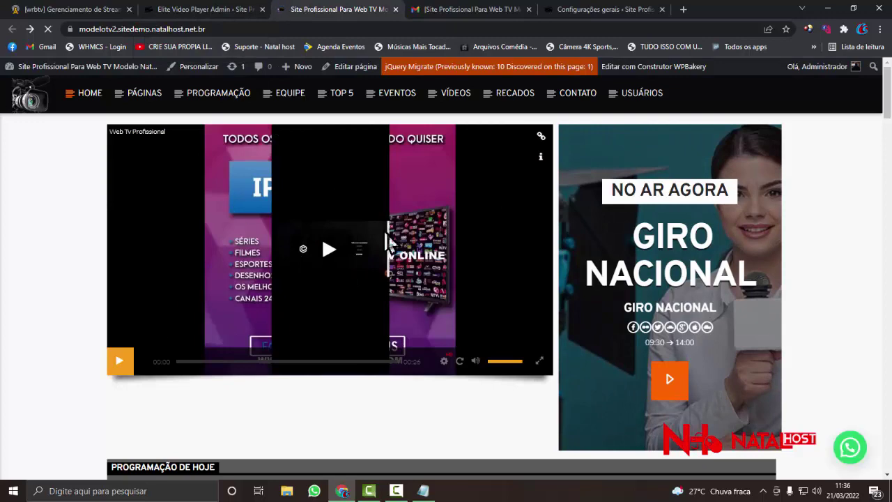
left_click(209, 10)
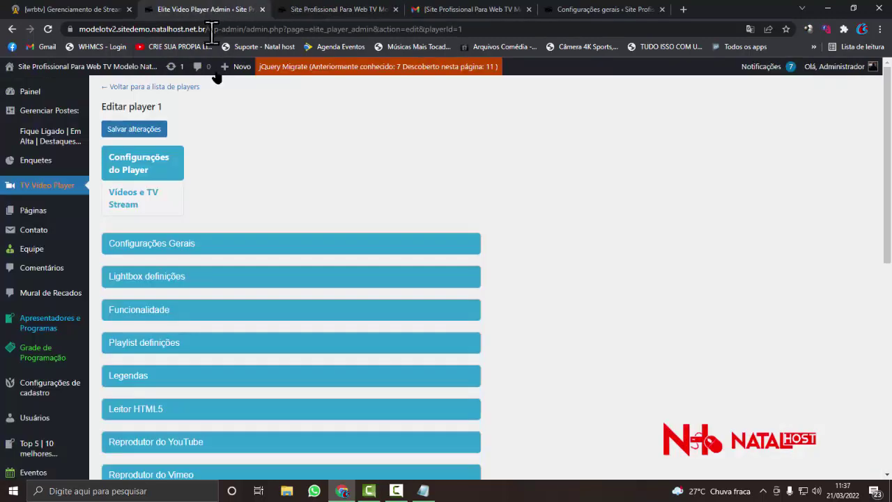
scroll(249, 193, "down", 6)
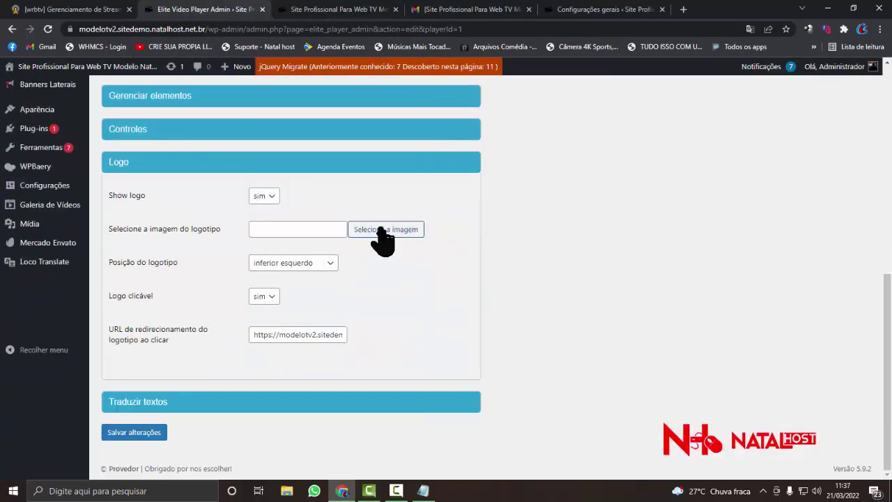
- Select WEB-RADIO-BRASIL-YV.png in the media library, then minimize Chrome to reveal Notepad
left_click(380, 230)
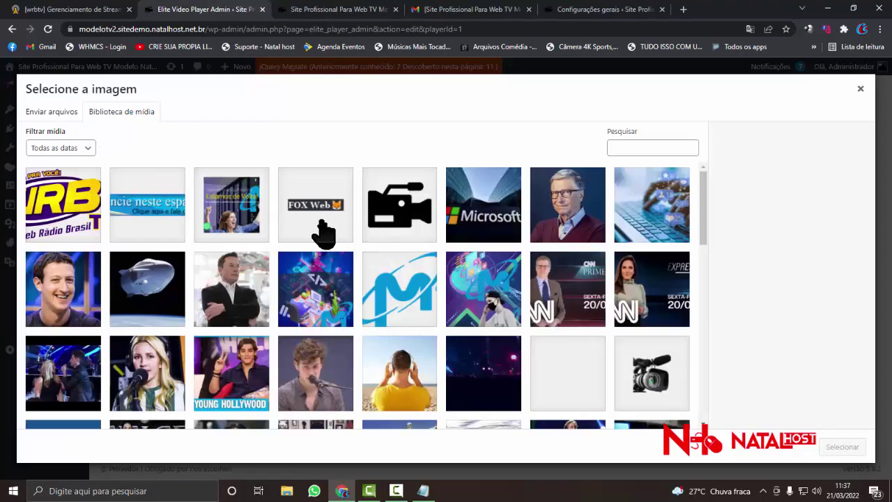
left_click(323, 237)
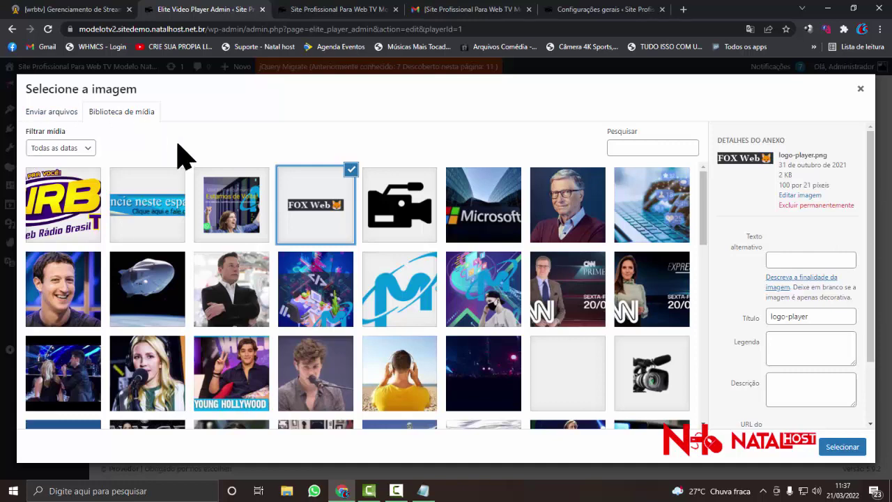
left_click(65, 229)
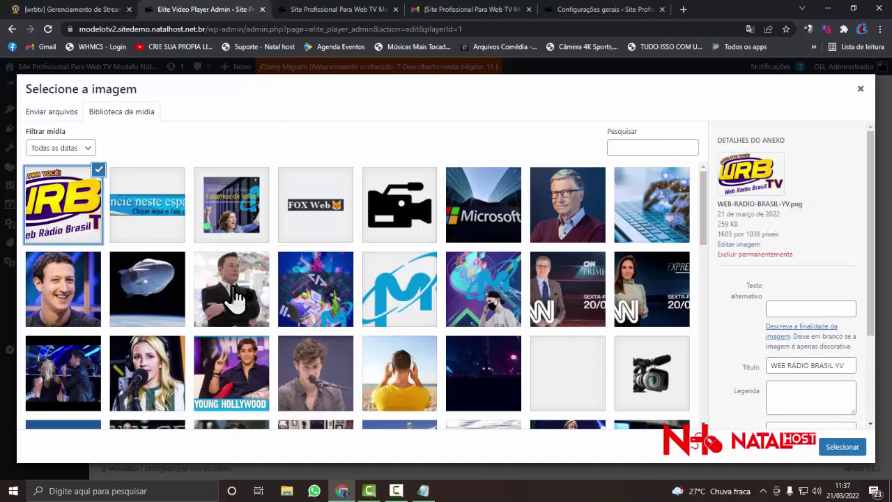
left_click(344, 490)
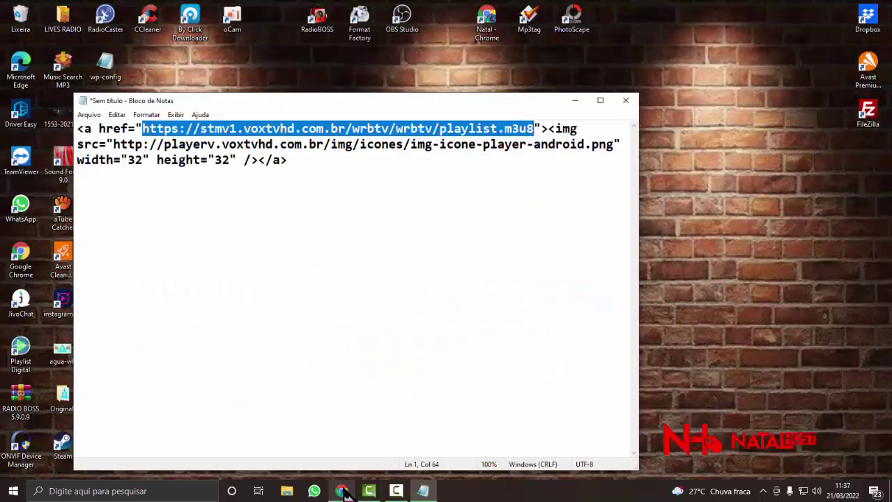